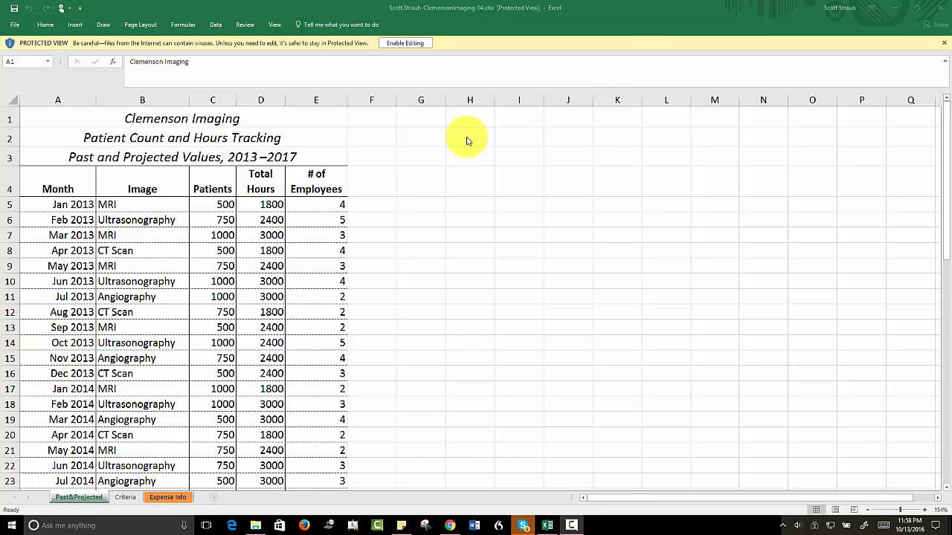
Step: Switch to the SIMnet project page in Chrome, review the Projects topics in SIMnet Instant Help, and return to the assignment
click(450, 526)
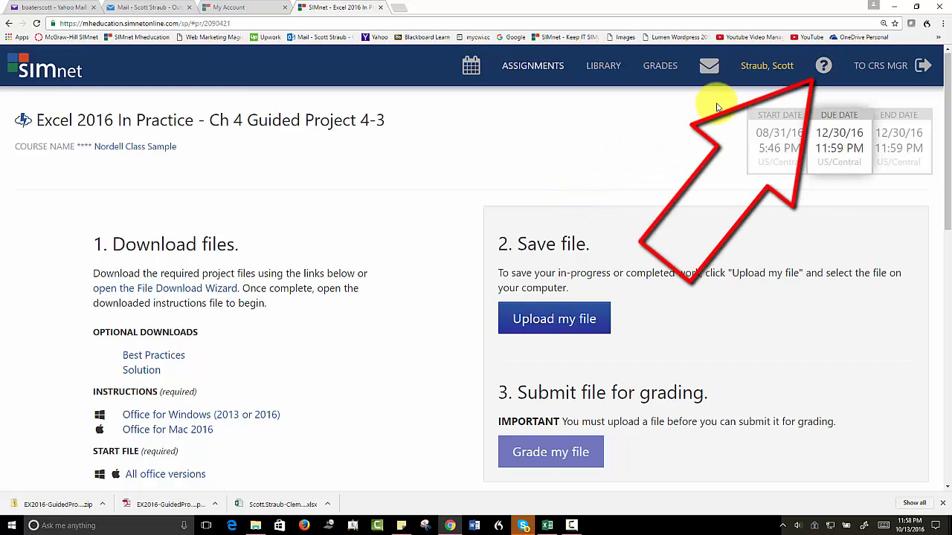
click(823, 66)
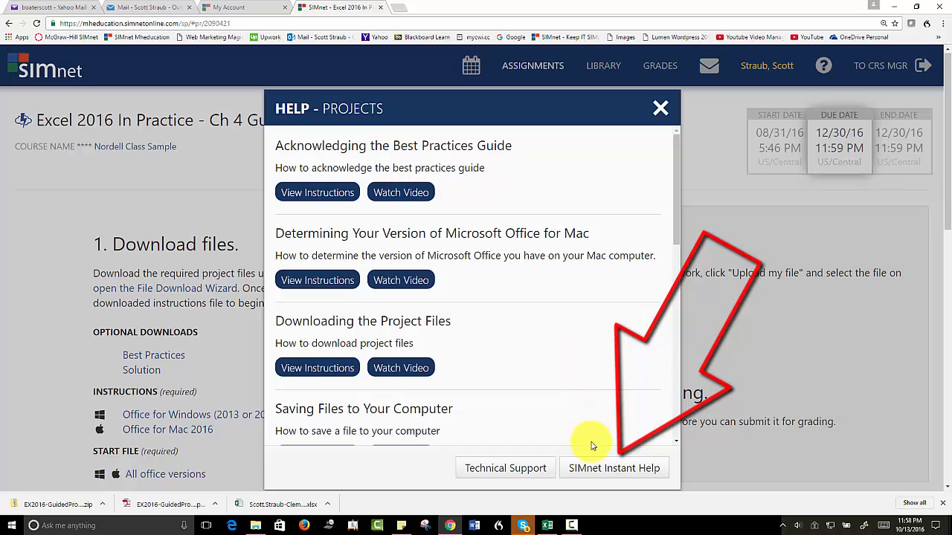
click(601, 468)
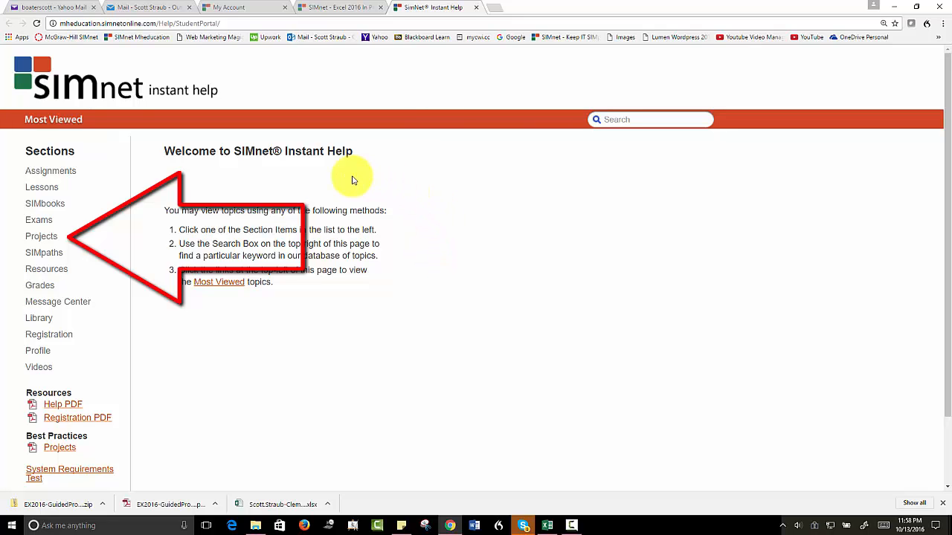
click(30, 238)
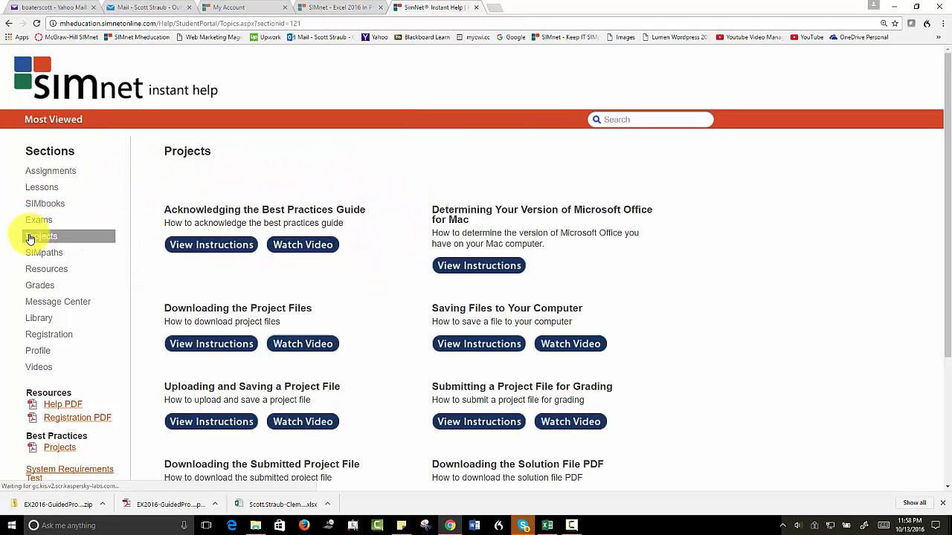
scroll(379, 216, down, 2)
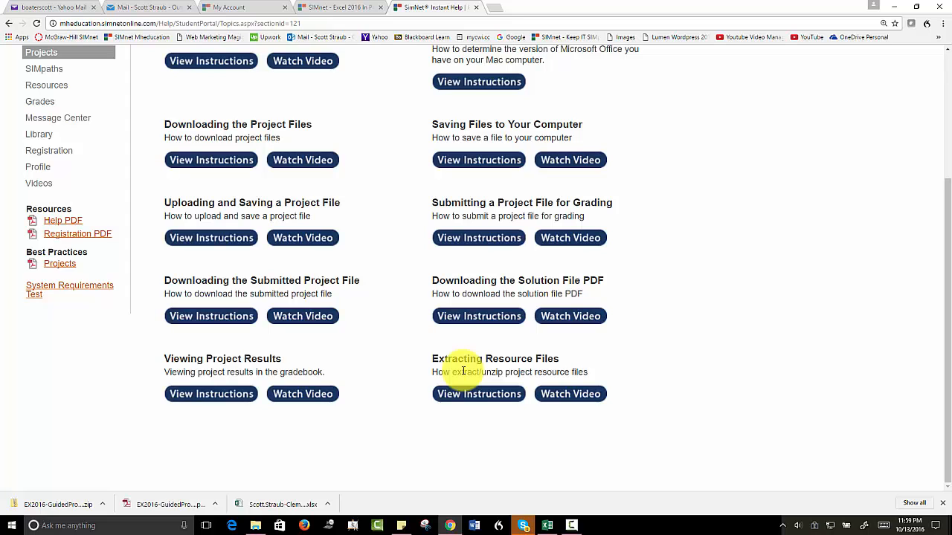
click(360, 8)
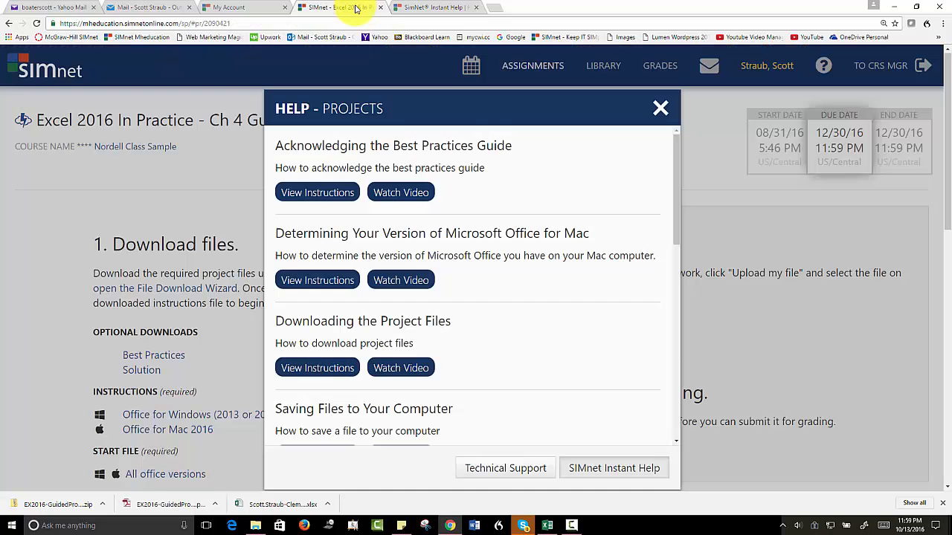
click(661, 107)
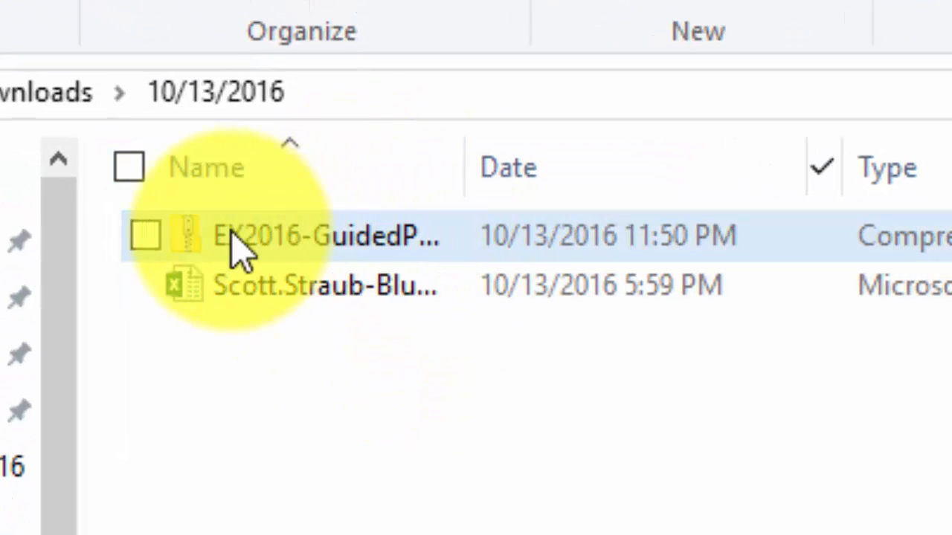
Step: Extract EX2016-GuidedProject-4-3-Resources.zip into the Downloads folder
mouse_move(203, 242)
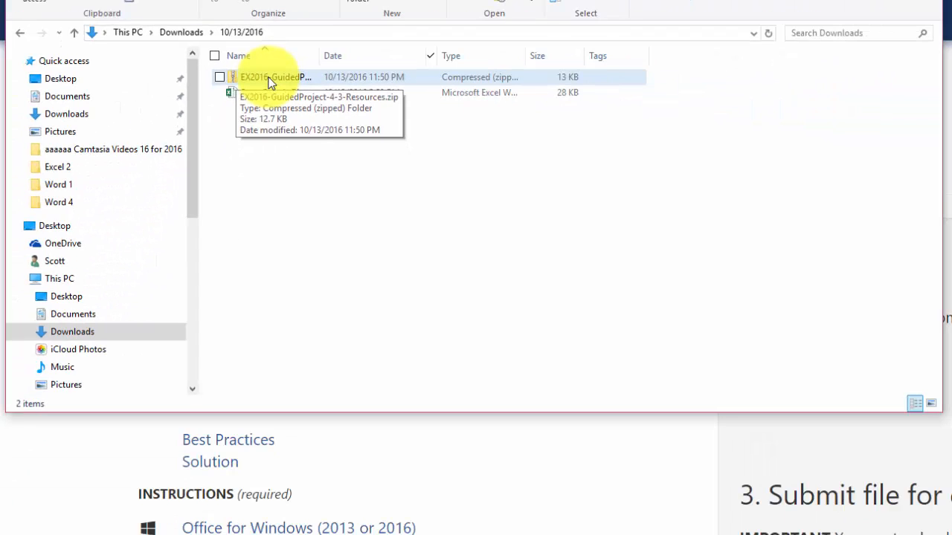
right_click(273, 82)
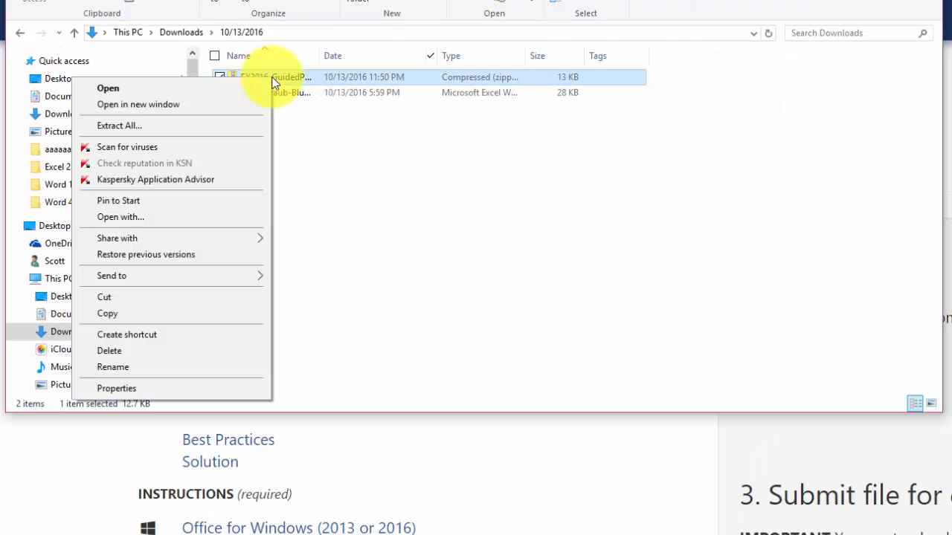
click(123, 126)
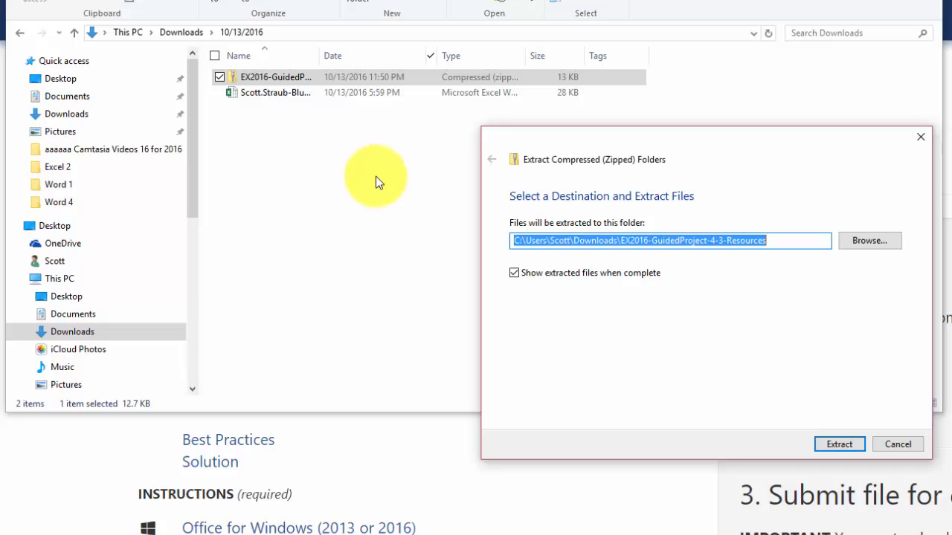
click(867, 245)
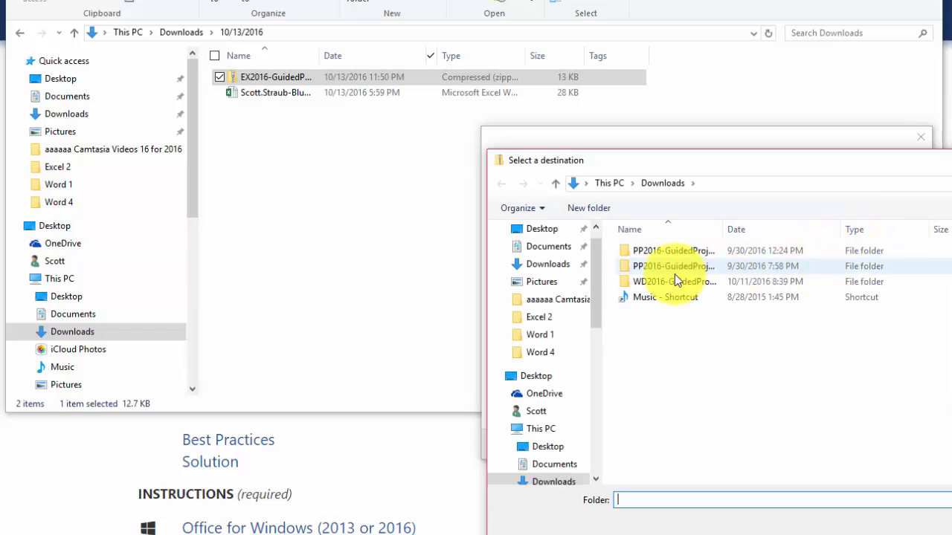
click(548, 264)
click(951, 531)
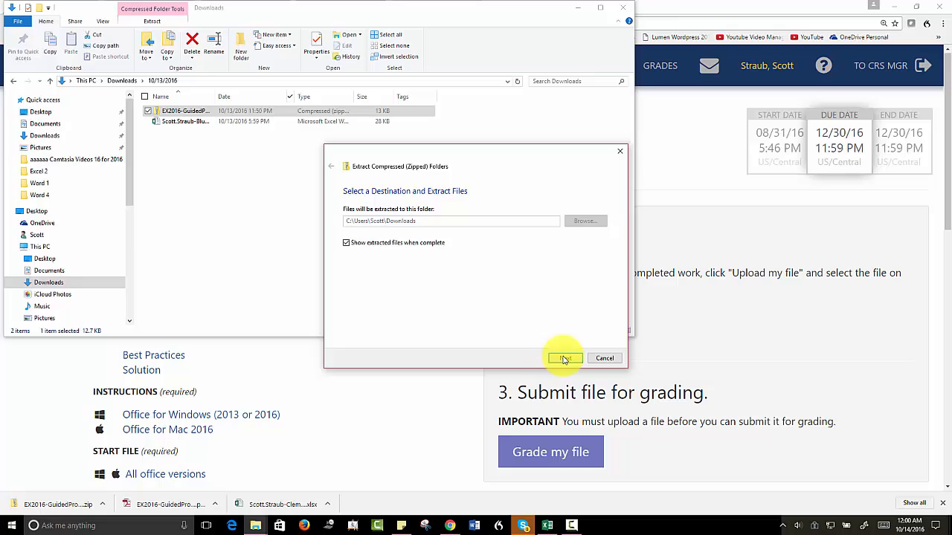
click(830, 441)
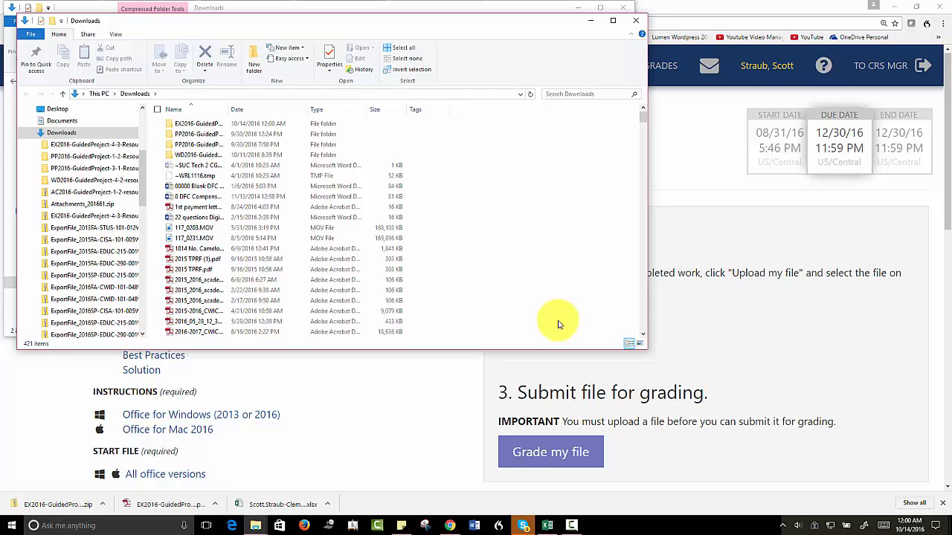
Step: Switch to Excel, enable editing in the ClemensonImaging-04 workbook, and create a copy of the Past&Projected sheet placed before the original
click(548, 527)
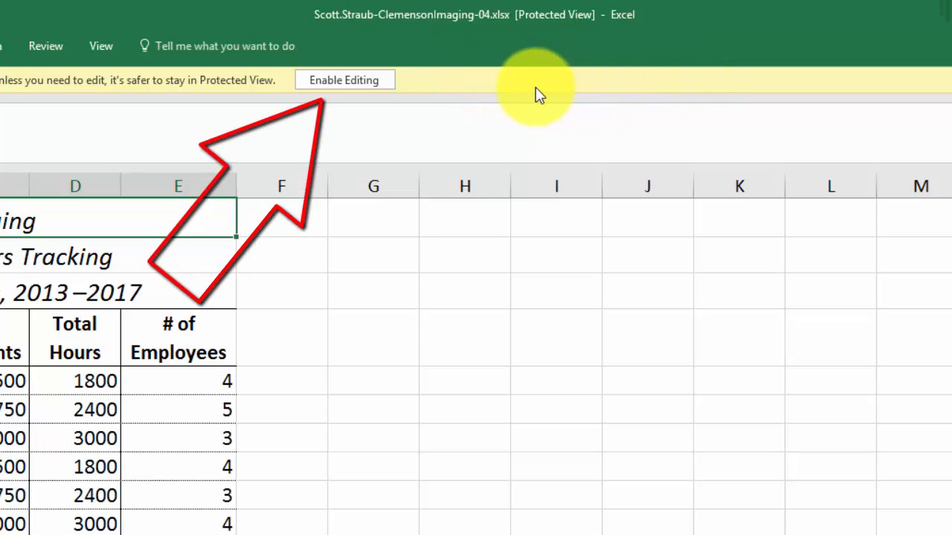
click(343, 80)
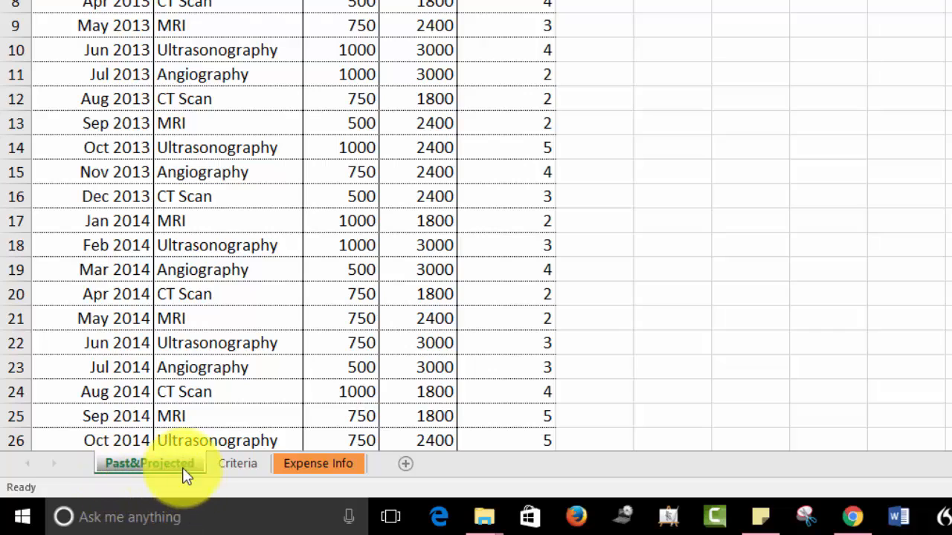
right_click(145, 463)
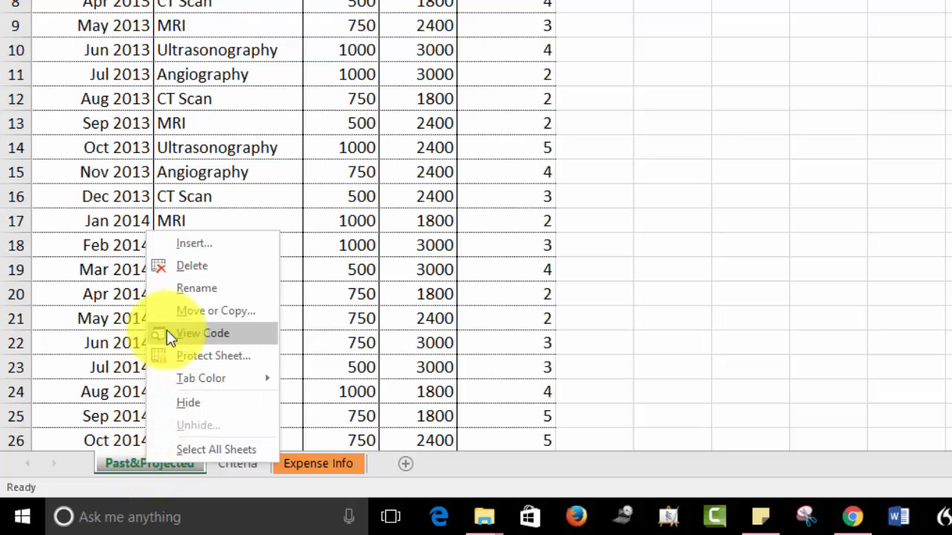
click(216, 311)
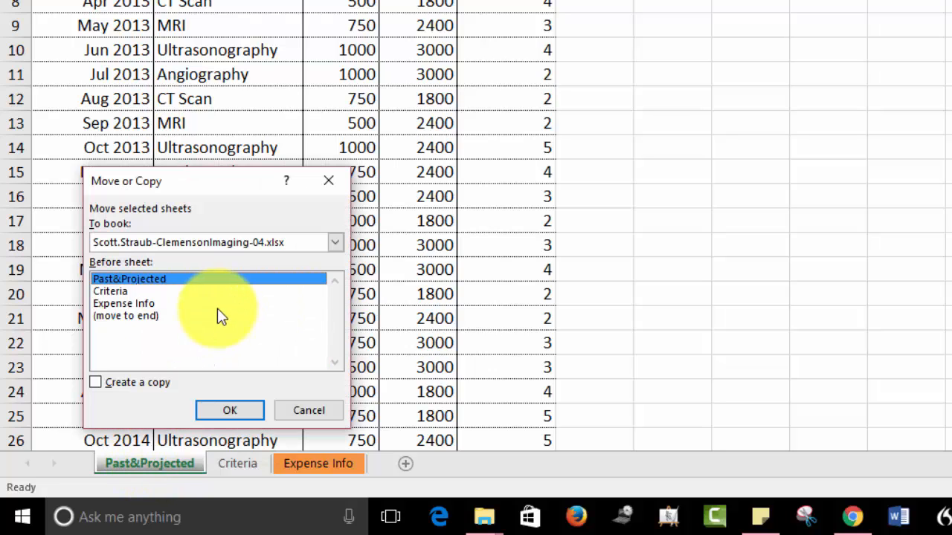
click(94, 384)
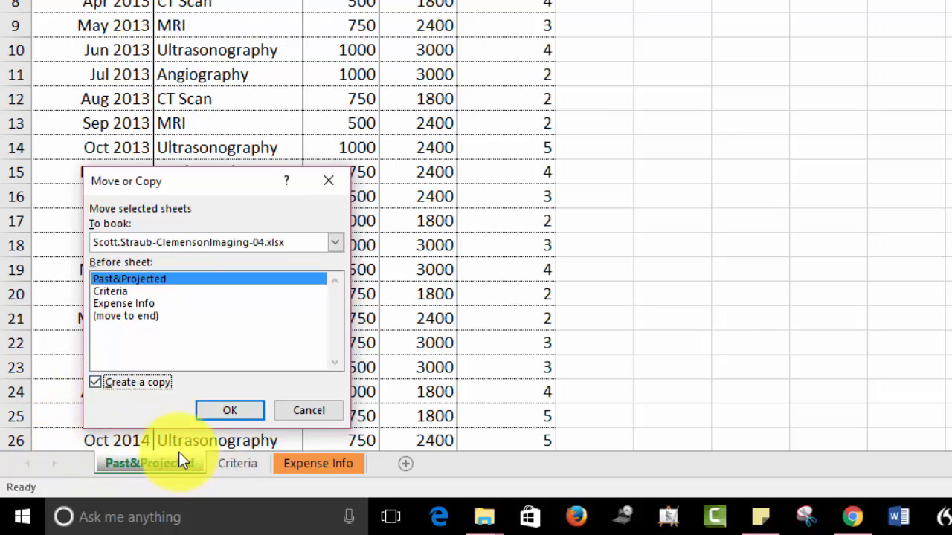
click(231, 413)
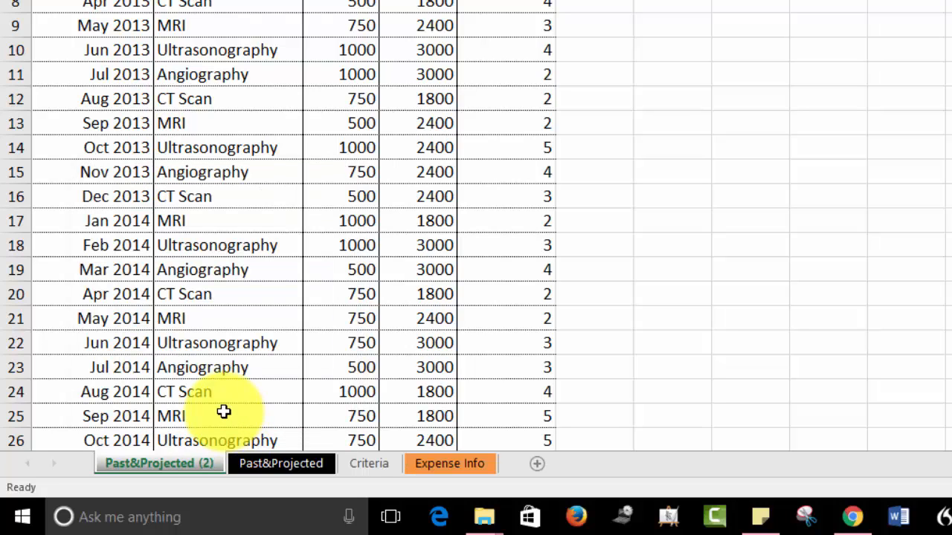
Step: Rename the copied Past&Projected sheet as Adv Filter
right_click(171, 469)
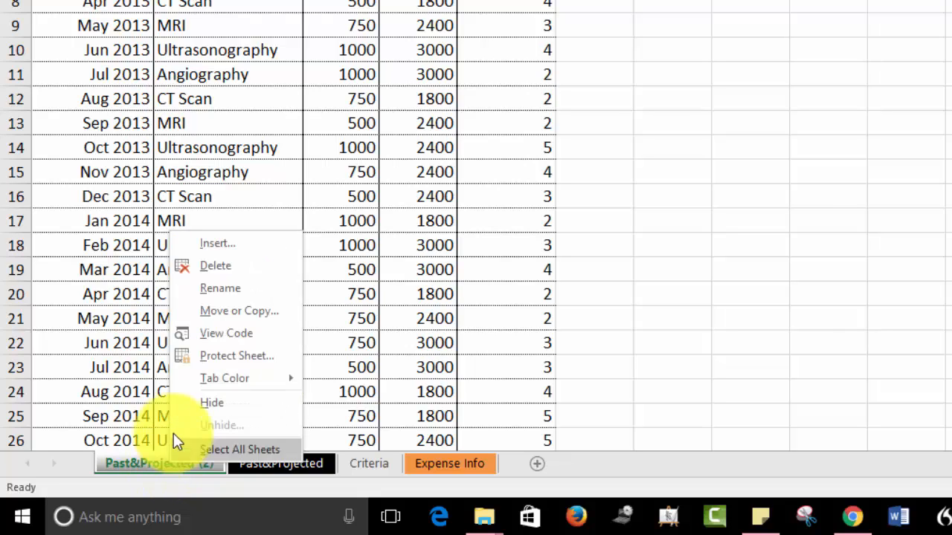
click(217, 292)
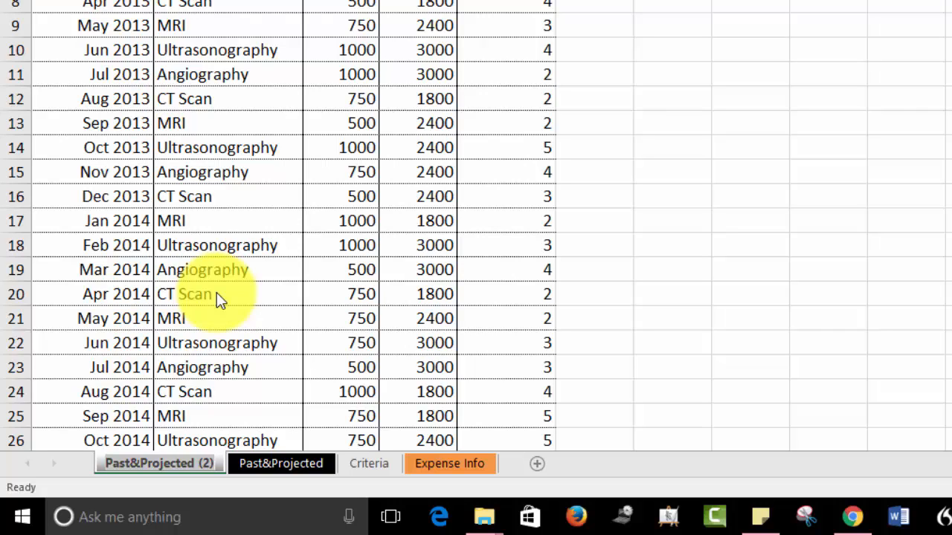
text(A)
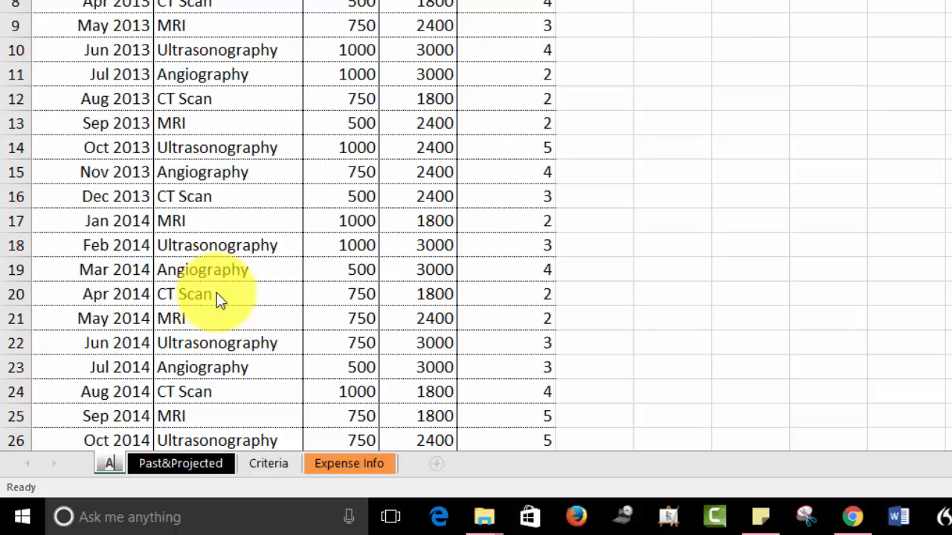
text(dv)
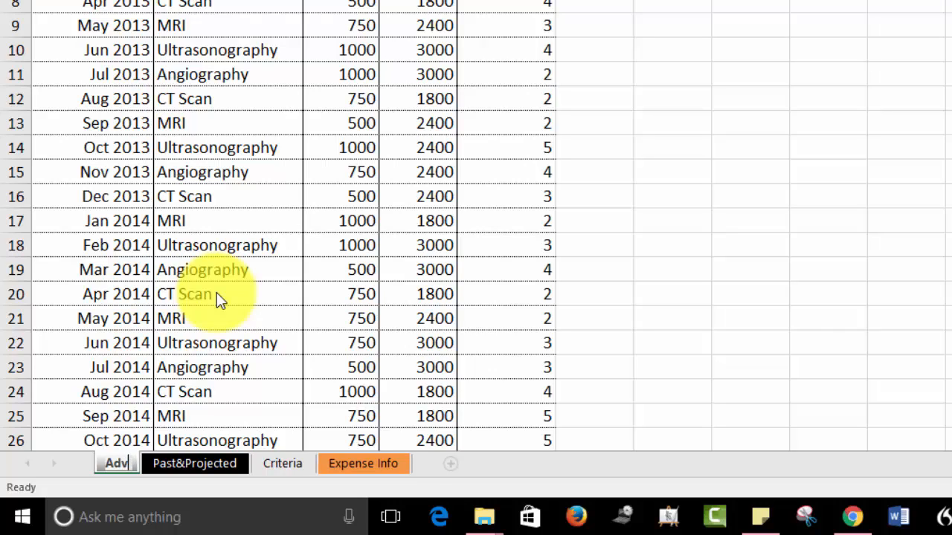
text( Filter)
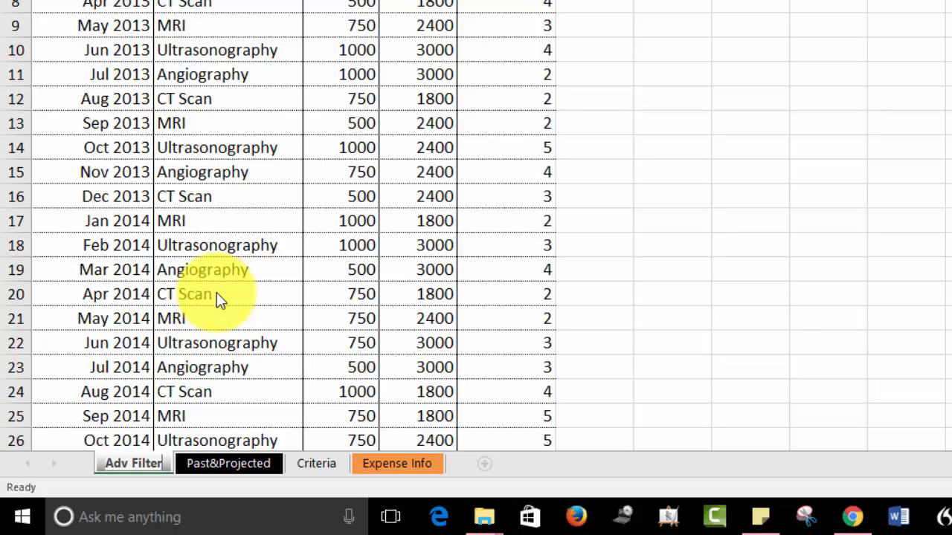
key(Return)
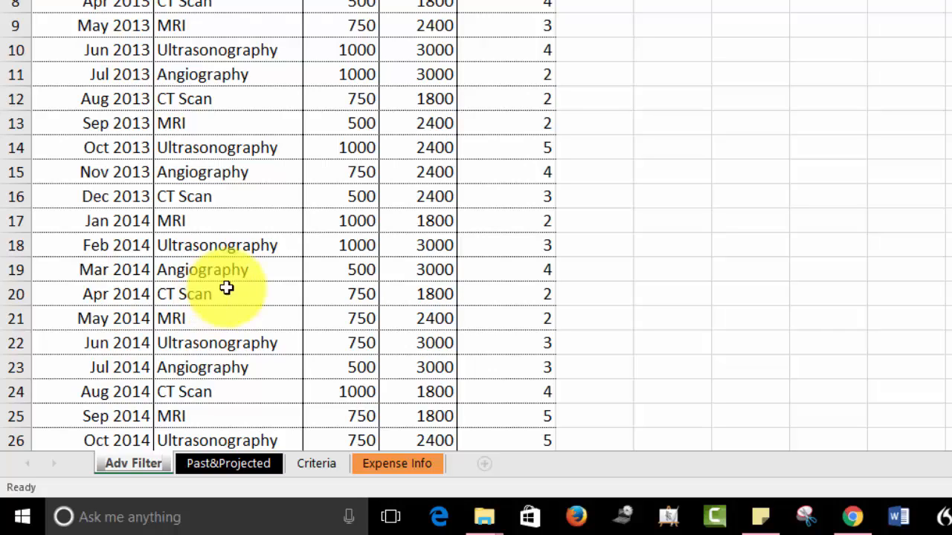
click(595, 295)
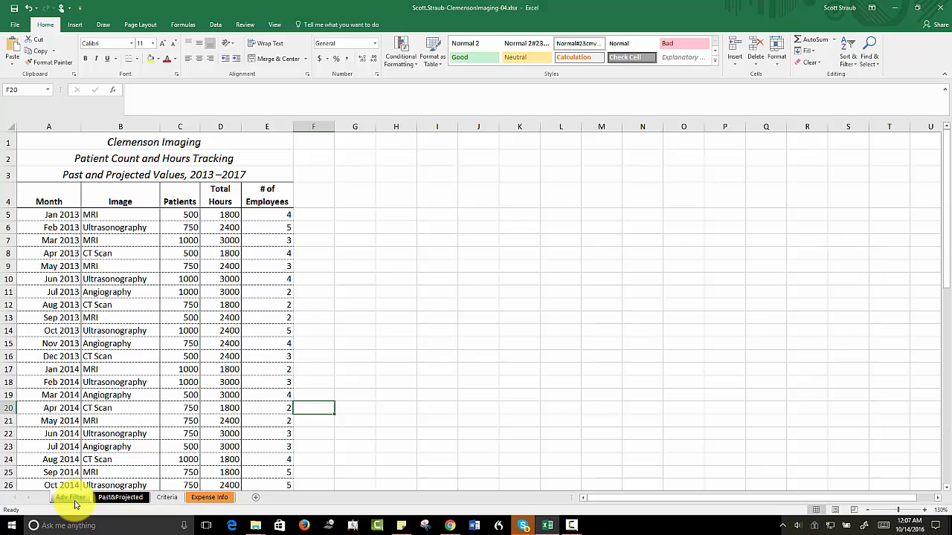
Step: Convert the data in A4:E60 on the Adv Filter sheet, including the header row, into an Excel table
click(38, 191)
drag(38, 191, 272, 454)
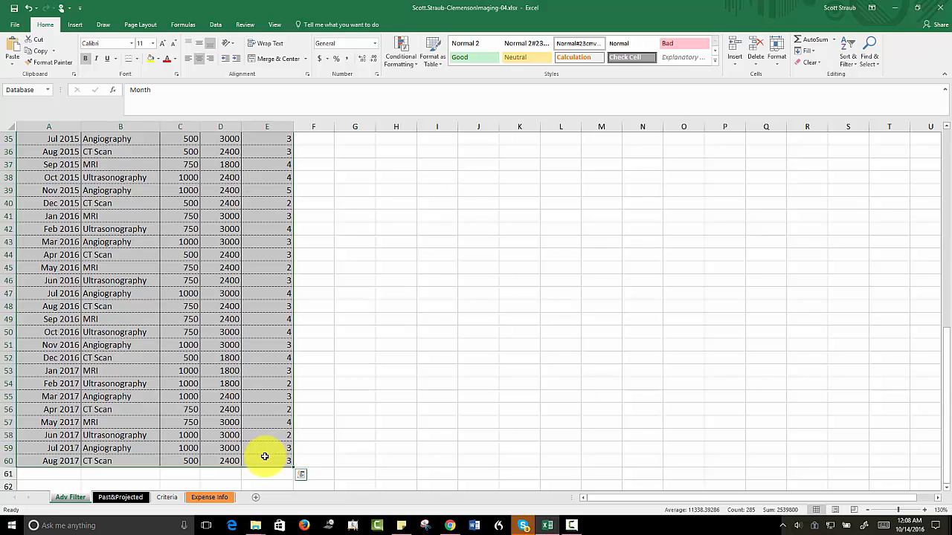
click(301, 475)
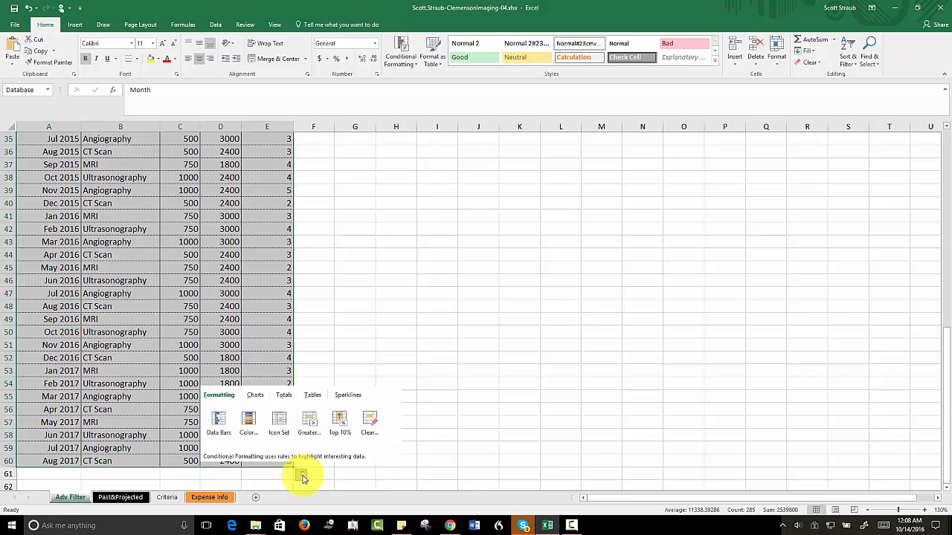
click(311, 397)
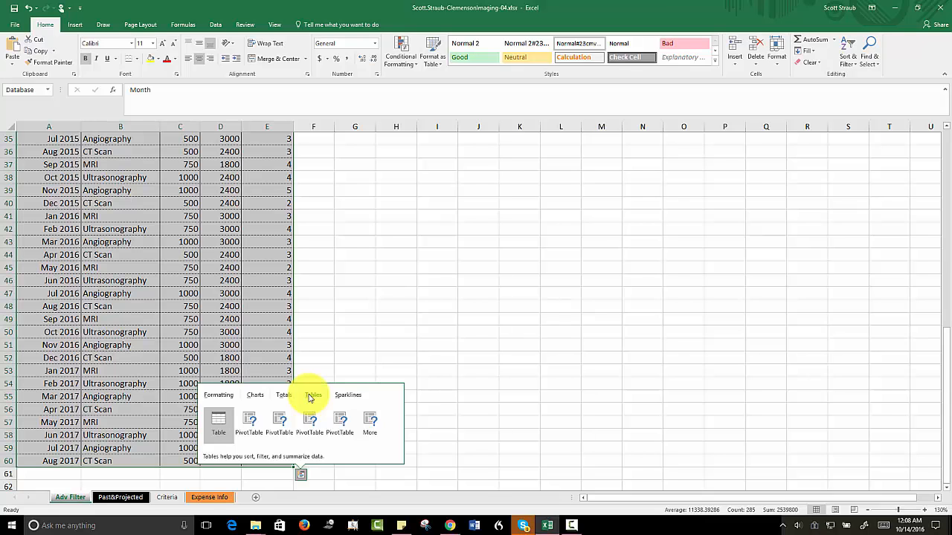
click(217, 423)
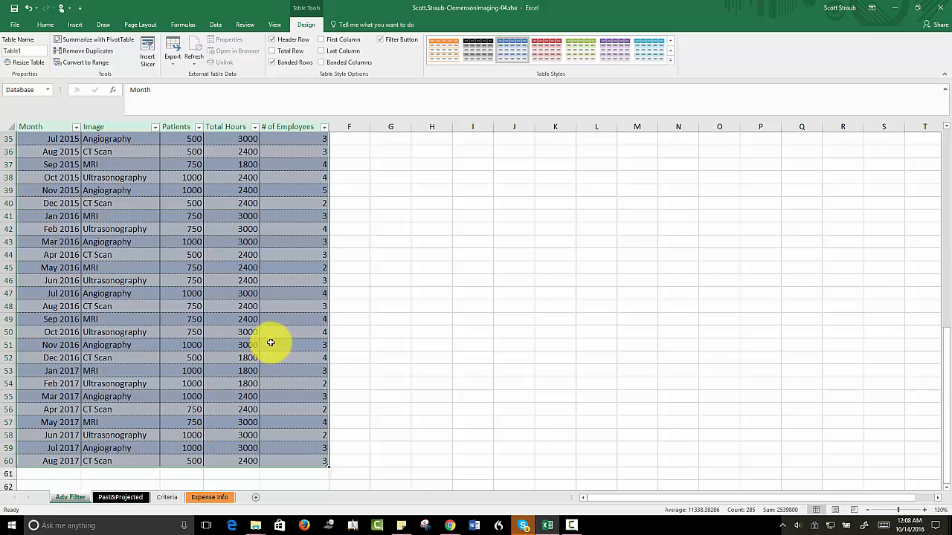
scroll(346, 319, up, 10)
scroll(393, 273, up, 2)
click(372, 278)
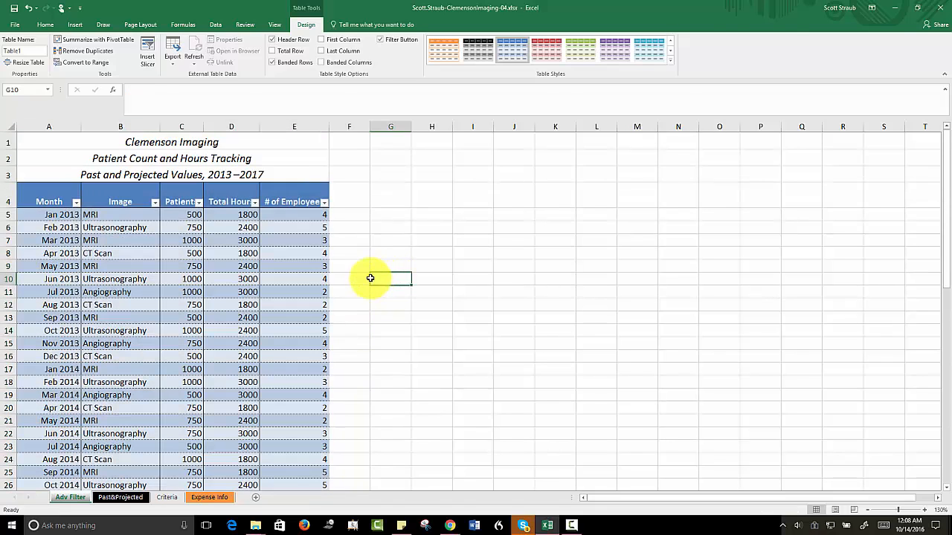
Step: Apply the Medium table style with a black header and gray banded rows to the Adv Filter table
click(36, 217)
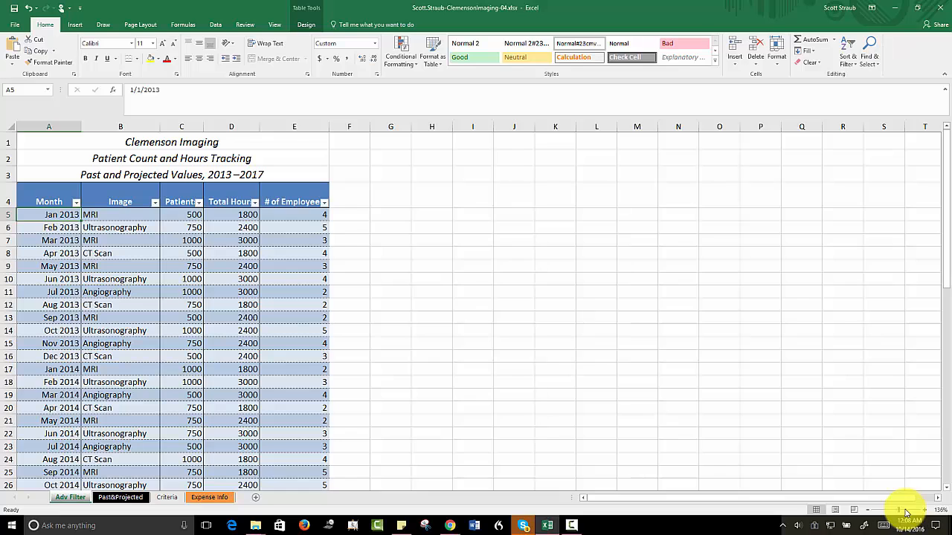
drag(901, 511, 907, 512)
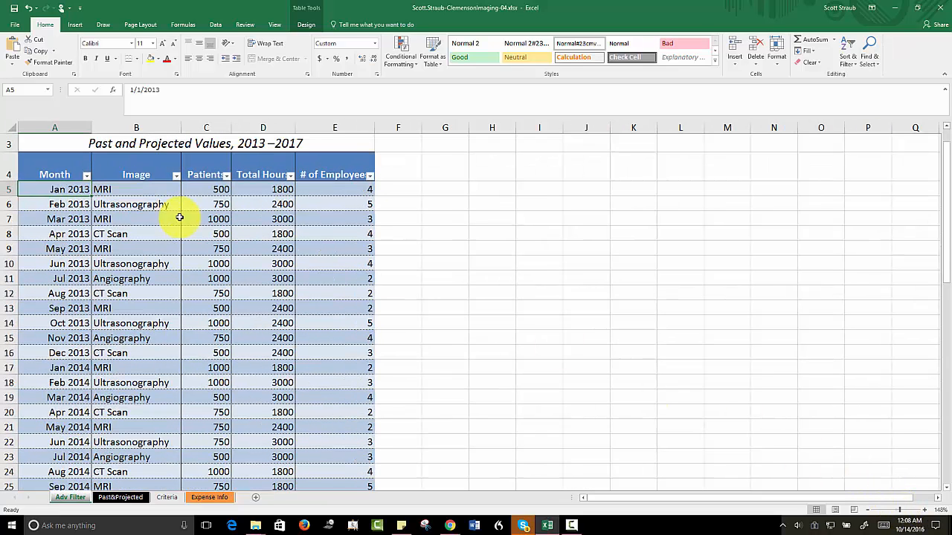
scroll(60, 215, up, 1)
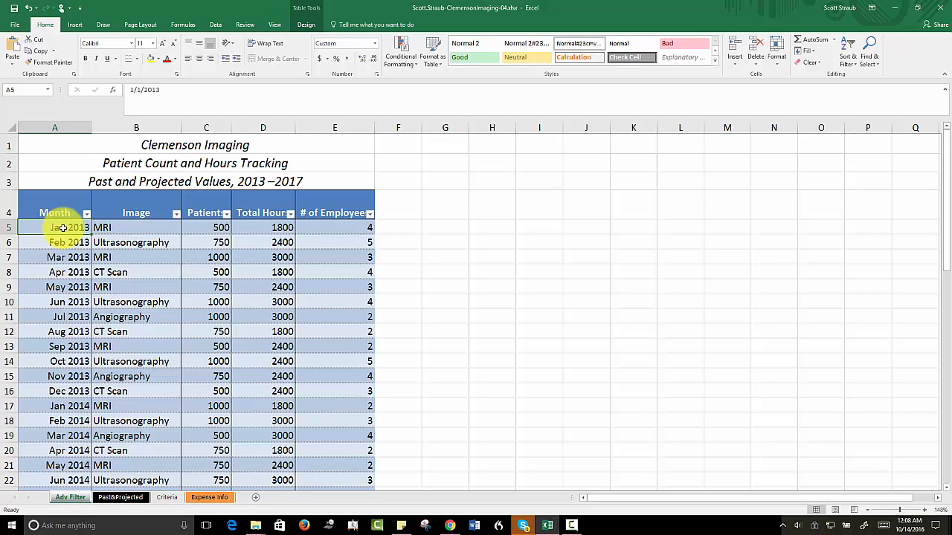
click(307, 25)
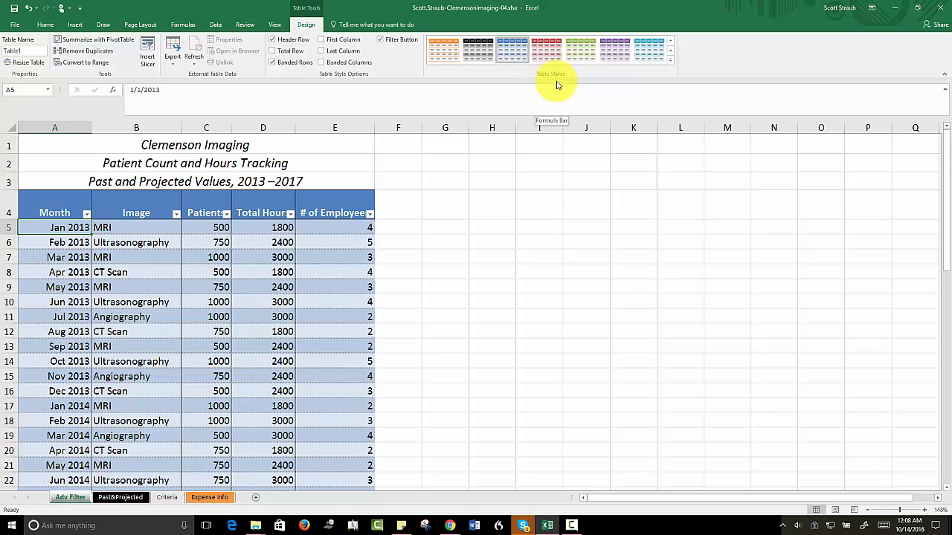
click(672, 65)
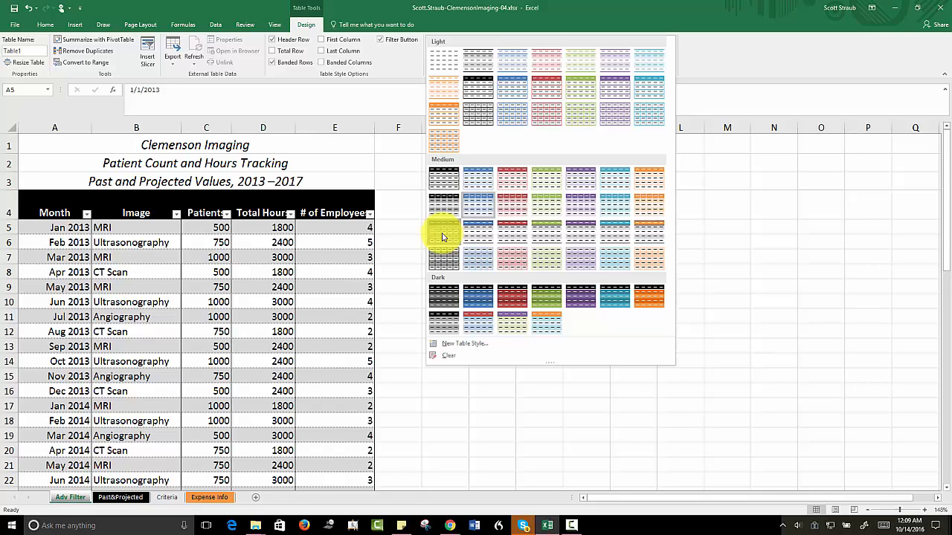
key(Escape)
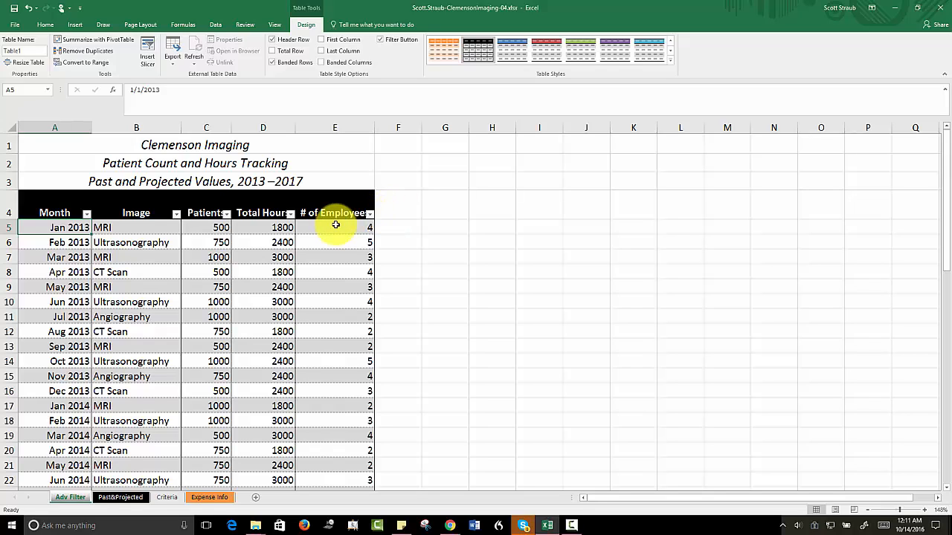
Step: Copy the table's header labels from A4:E4 to the range starting at G4 on the Adv Filter sheet
click(39, 207)
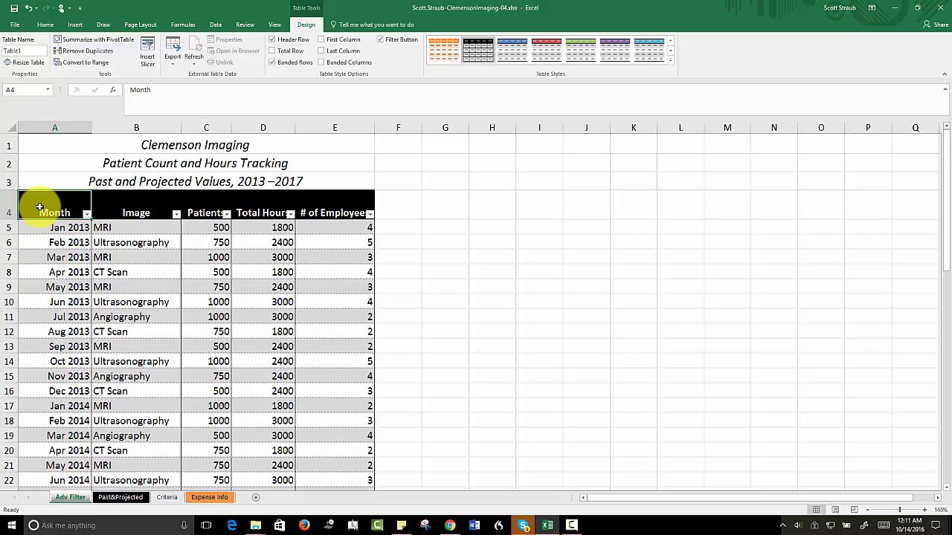
drag(44, 208, 324, 208)
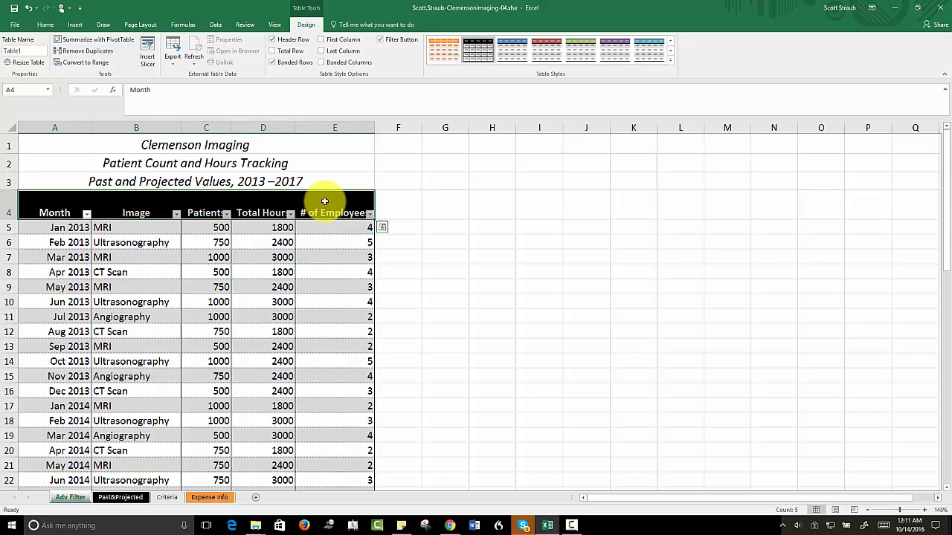
click(45, 25)
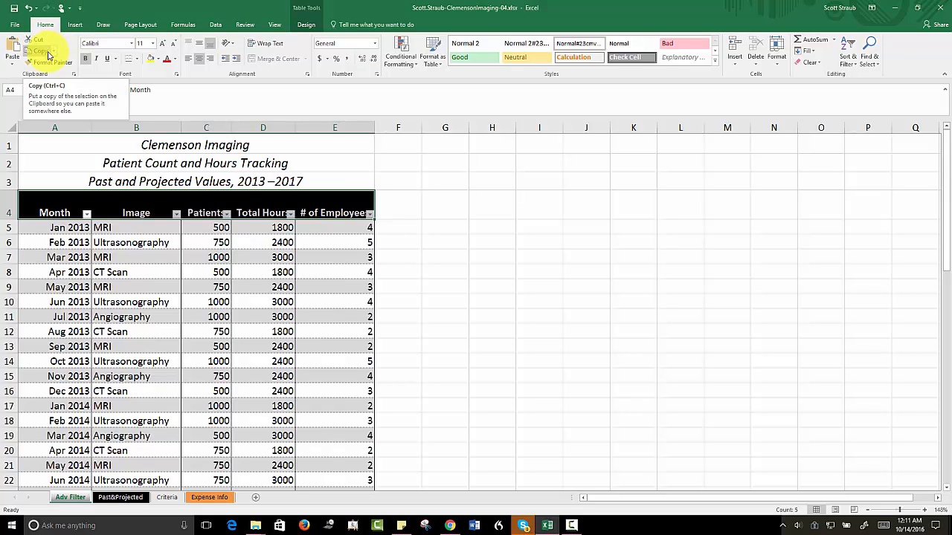
click(48, 52)
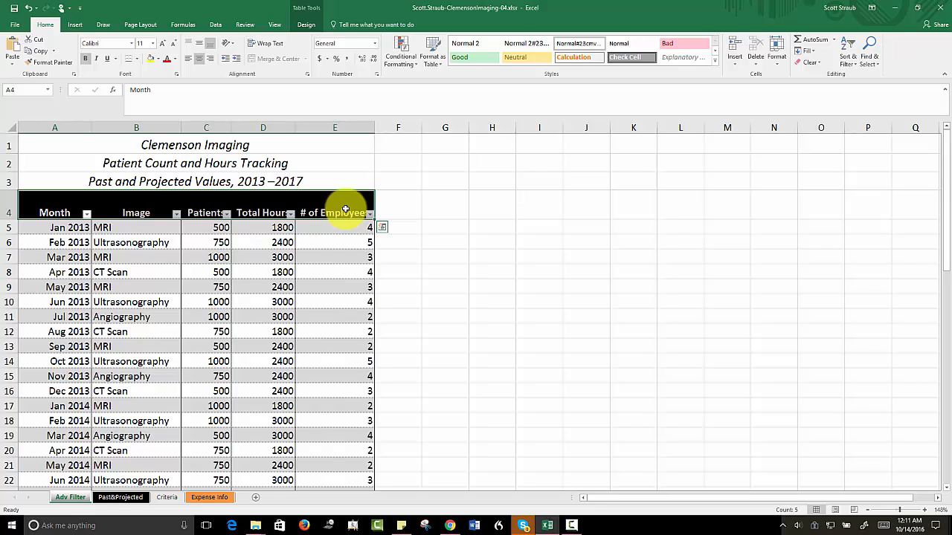
key(ctrl+c)
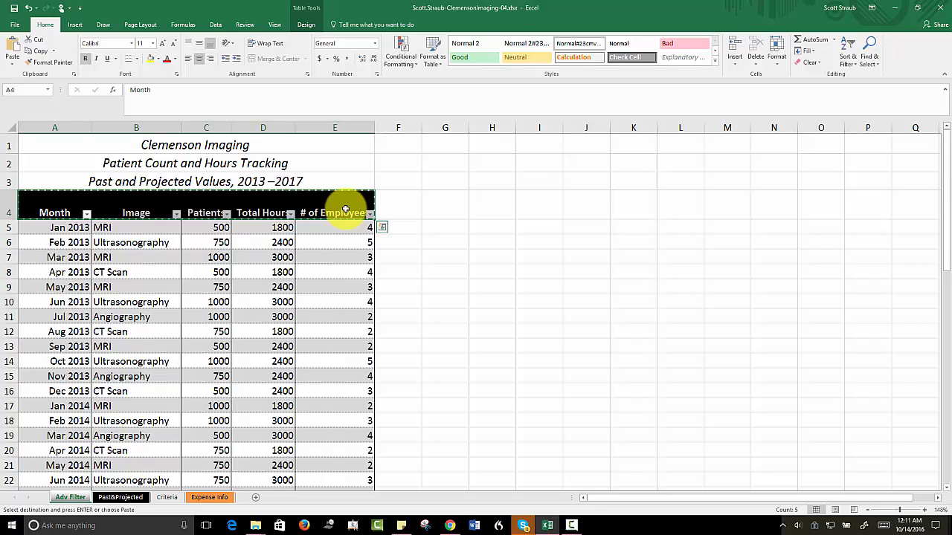
click(435, 210)
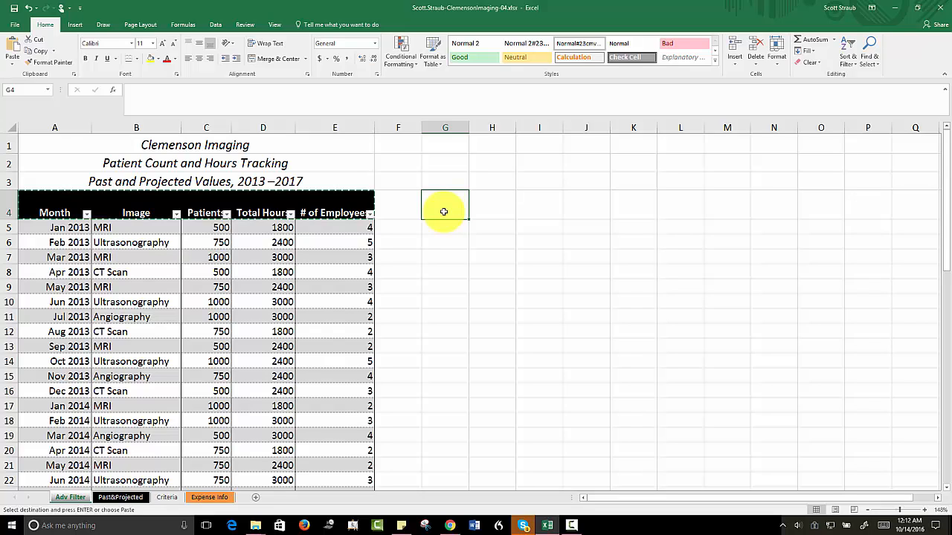
key(ctrl+v)
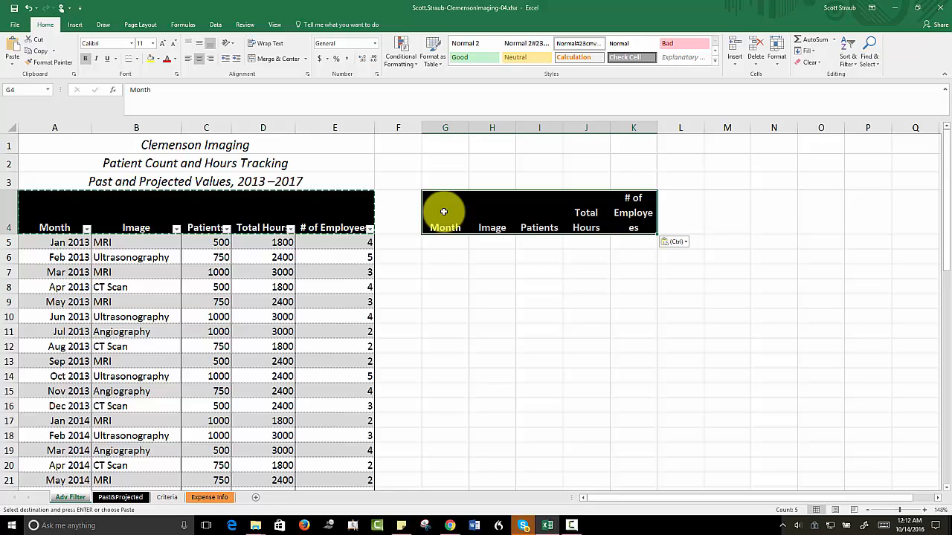
key(Escape)
Step: Enter the label Extract Range in cell G3, above the copied headers
click(444, 212)
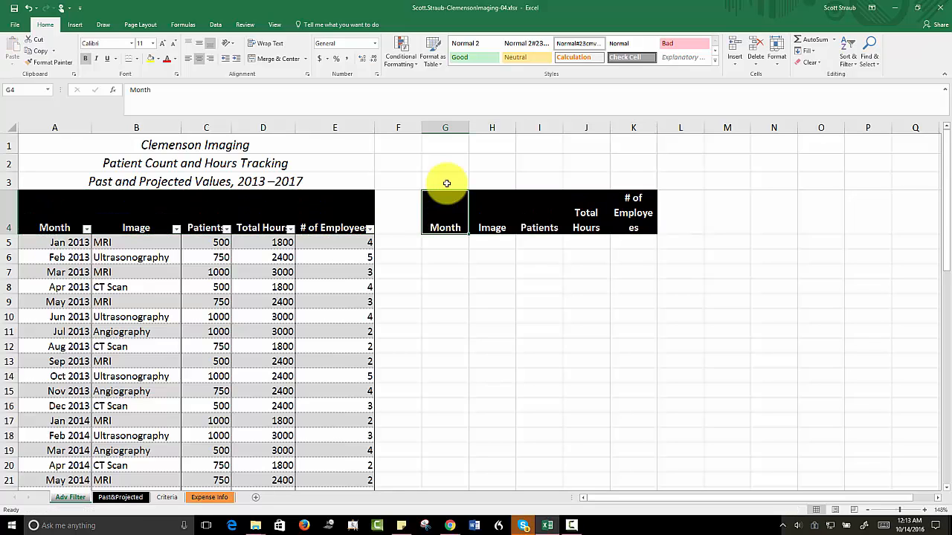
click(445, 181)
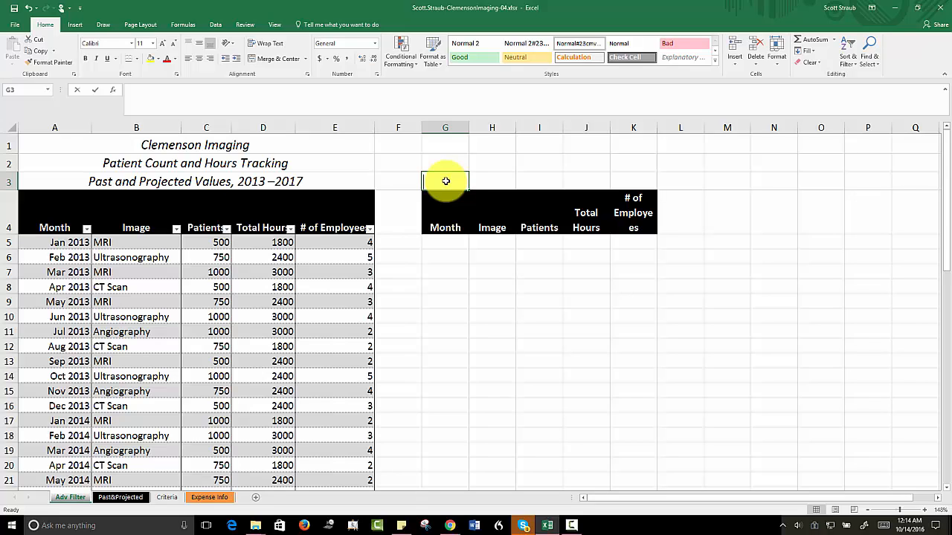
text(Extract)
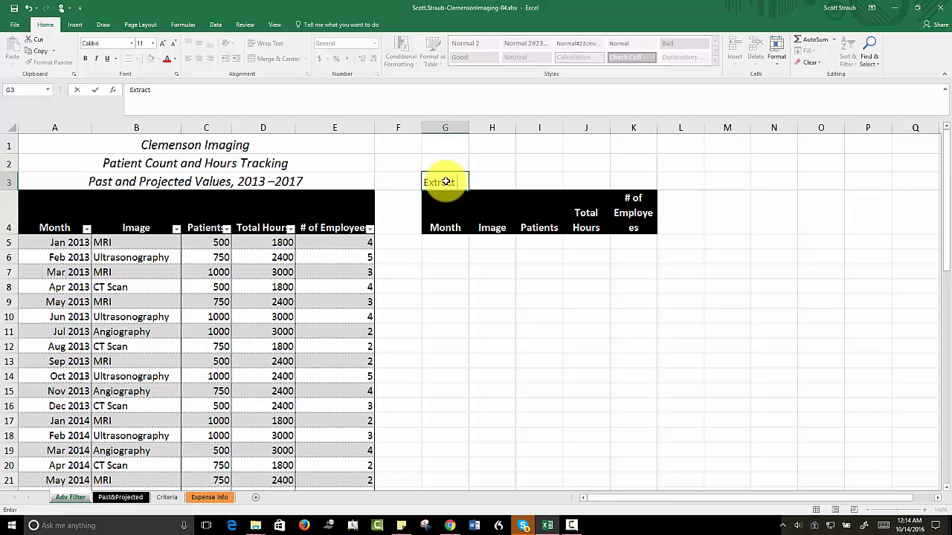
text( Range)
Step: Format the Extract Range label in G3 as Cambria, size 16
drag(484, 183, 425, 183)
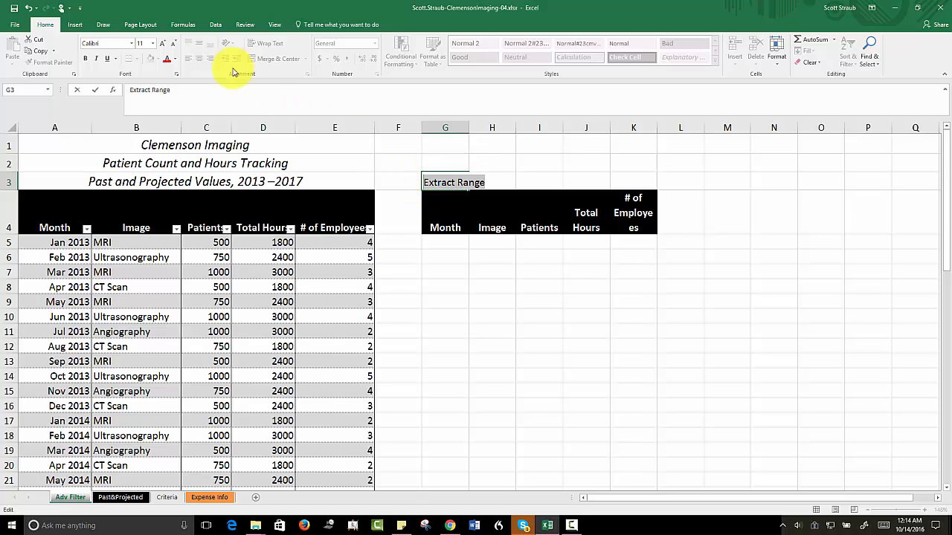
click(130, 43)
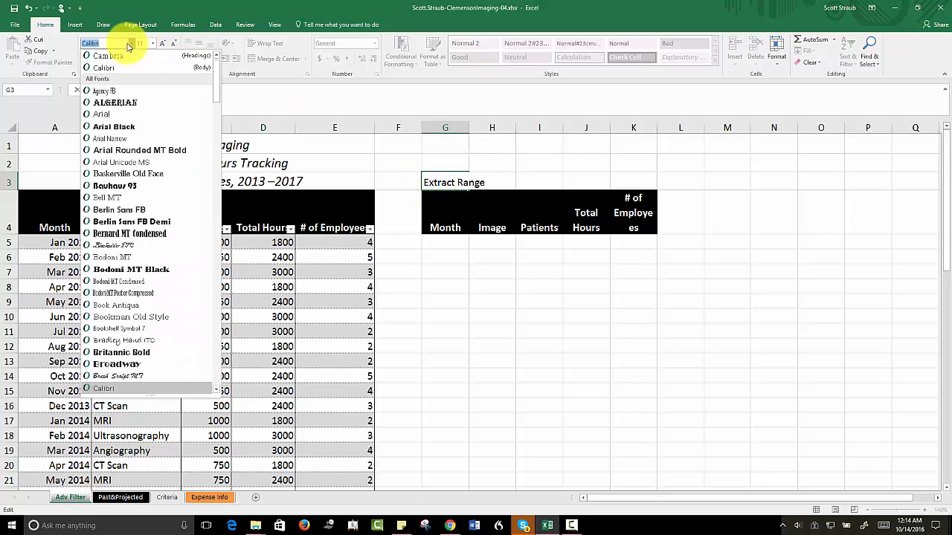
click(115, 58)
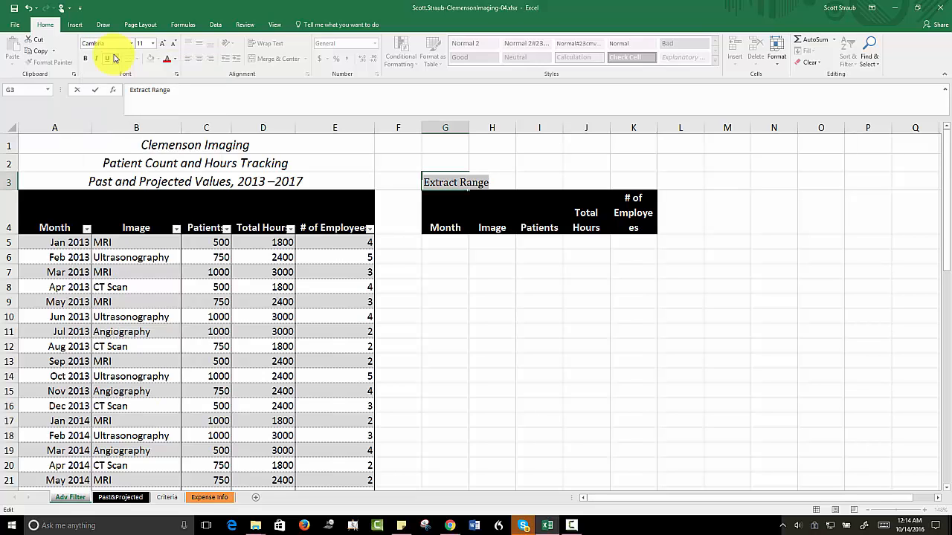
click(153, 44)
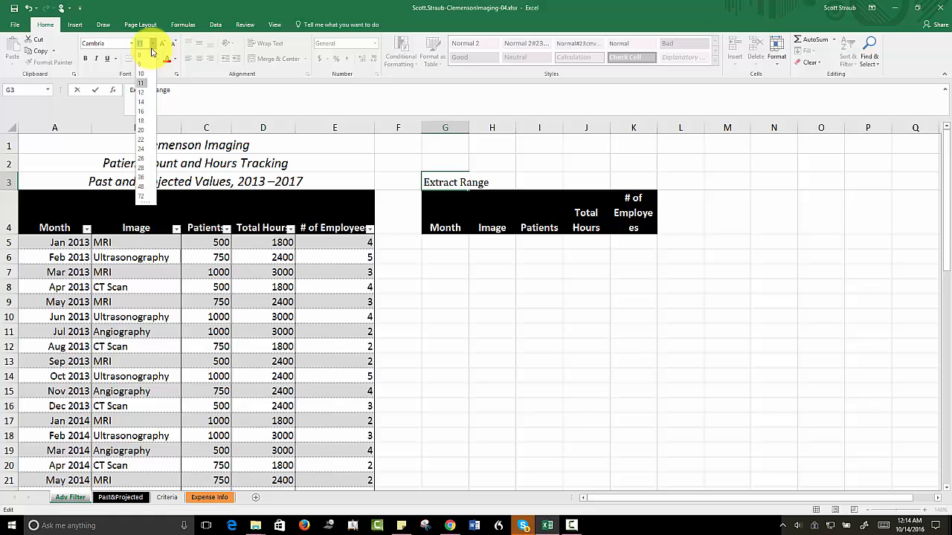
click(146, 112)
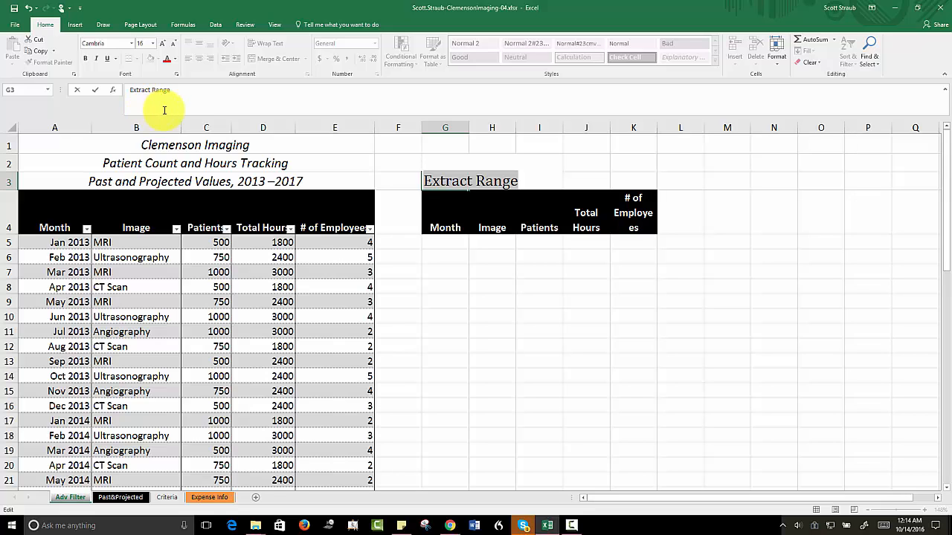
click(582, 179)
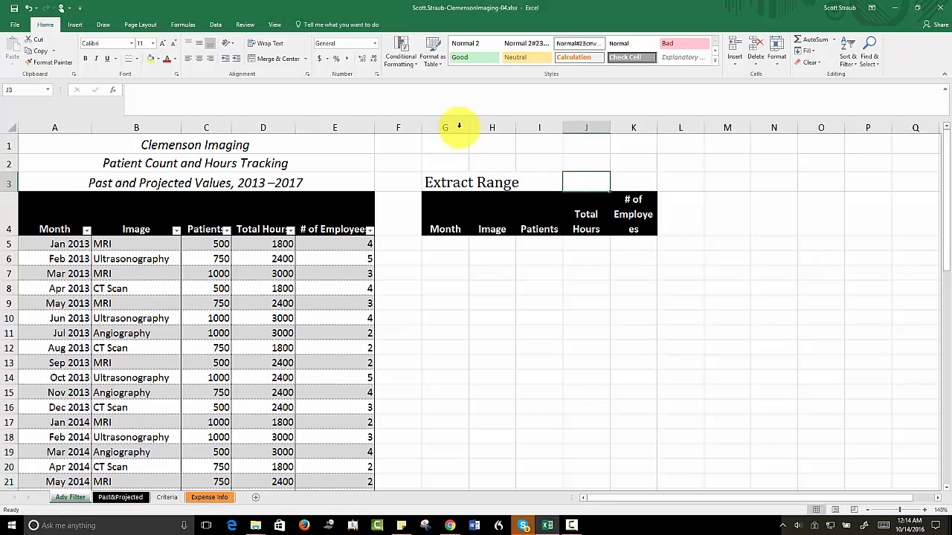
Step: Widen columns G through K equally so that each extract range header, including # of Employees, fits on one line
drag(444, 127, 623, 128)
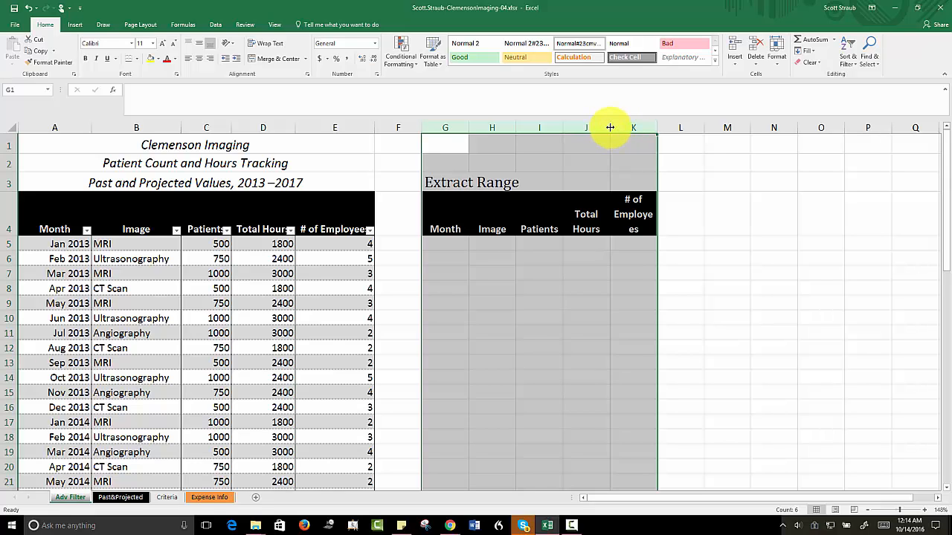
double_click(609, 128)
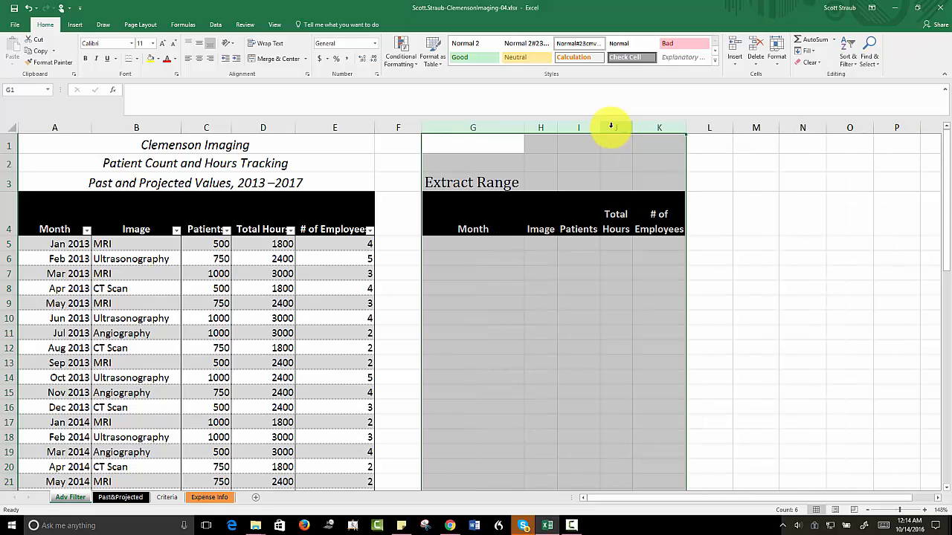
drag(631, 129, 665, 131)
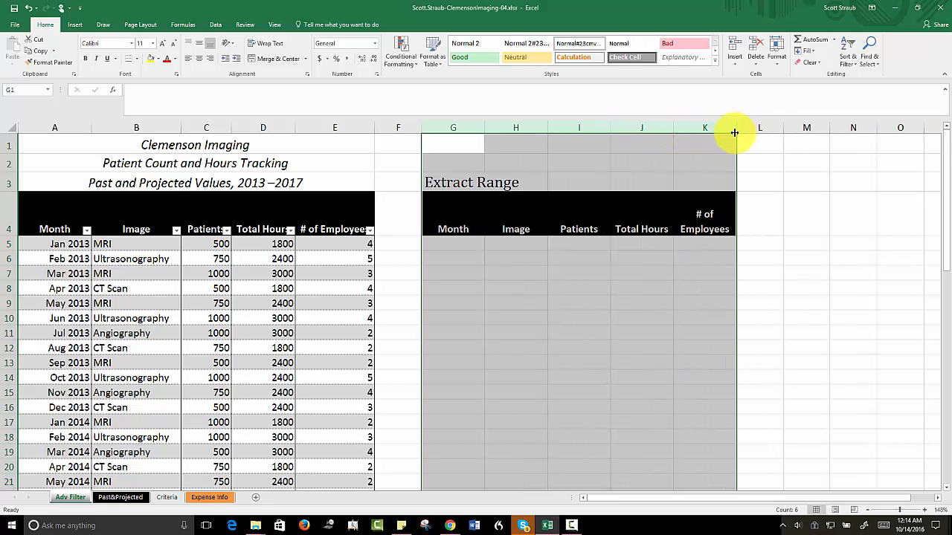
drag(734, 132, 777, 129)
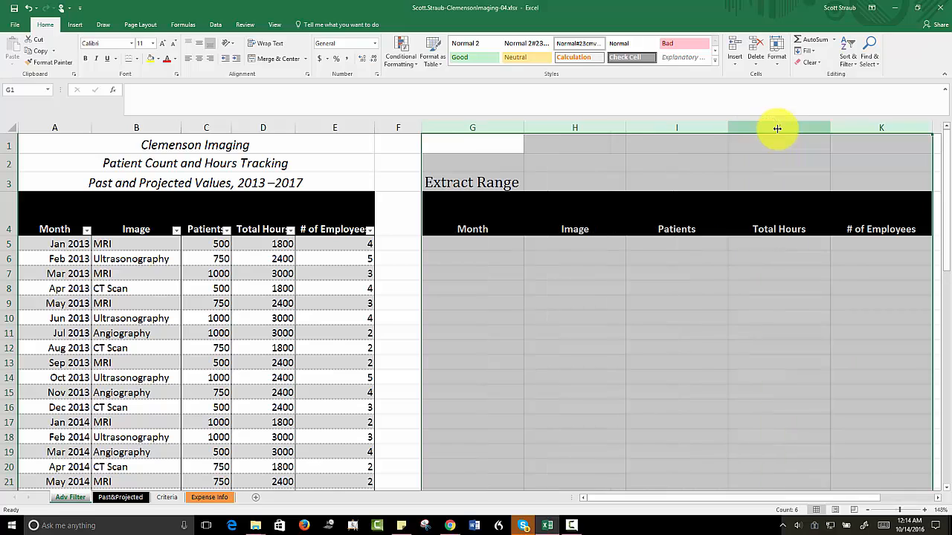
click(627, 260)
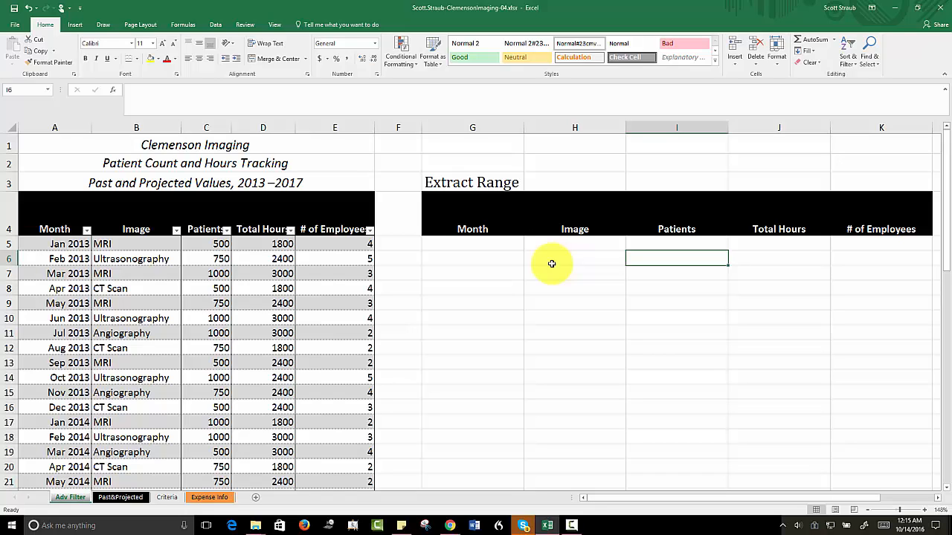
Step: On the Criteria sheet, enter the Month criterion >12/31/16 in cell A3
click(167, 498)
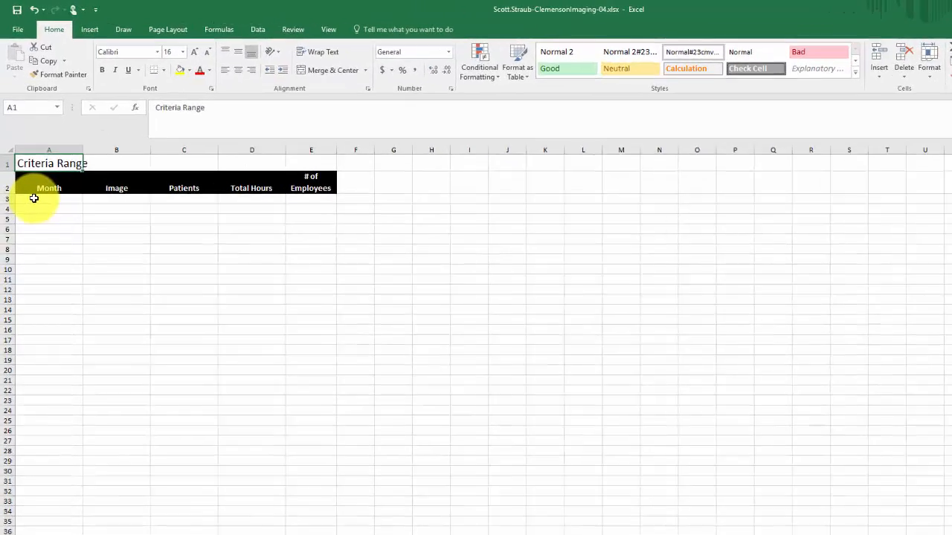
click(34, 198)
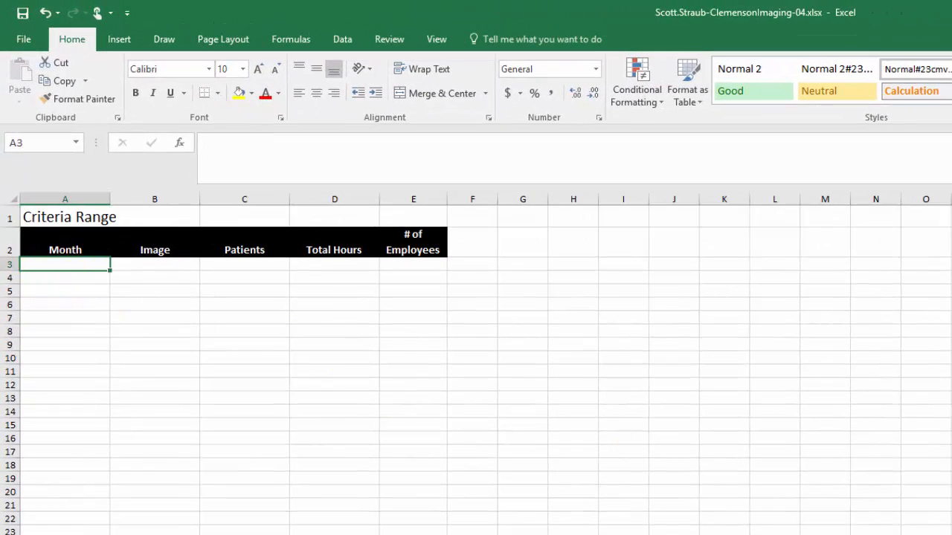
scroll(476, 365, up, 4)
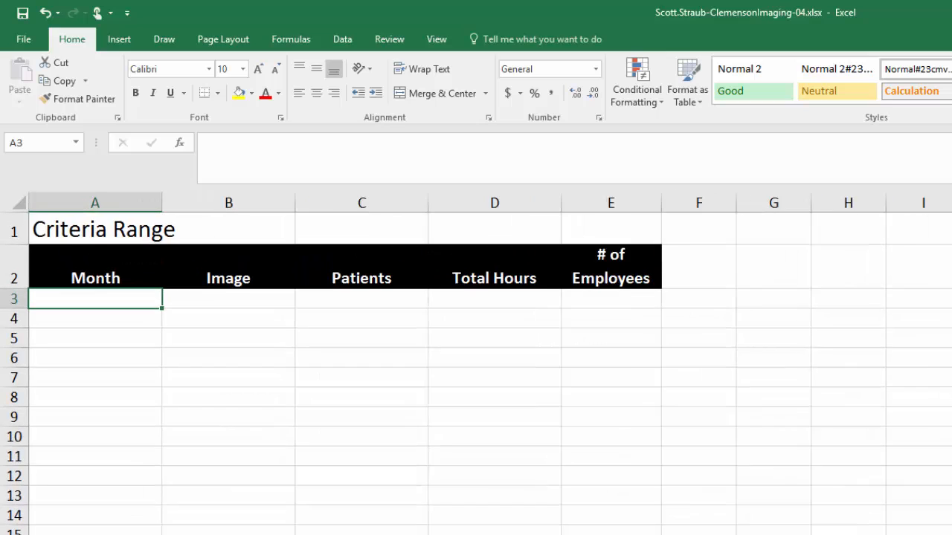
scroll(475, 364, up, 4)
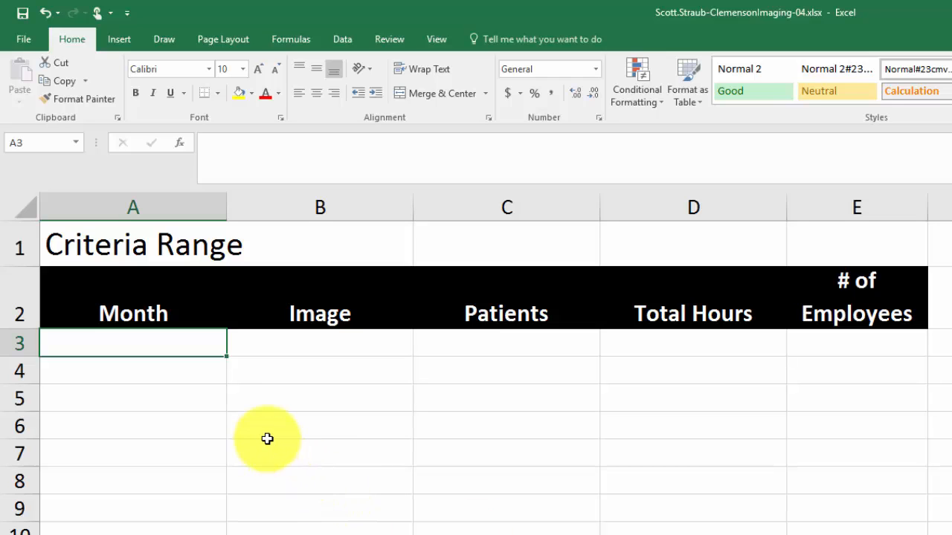
text(>)
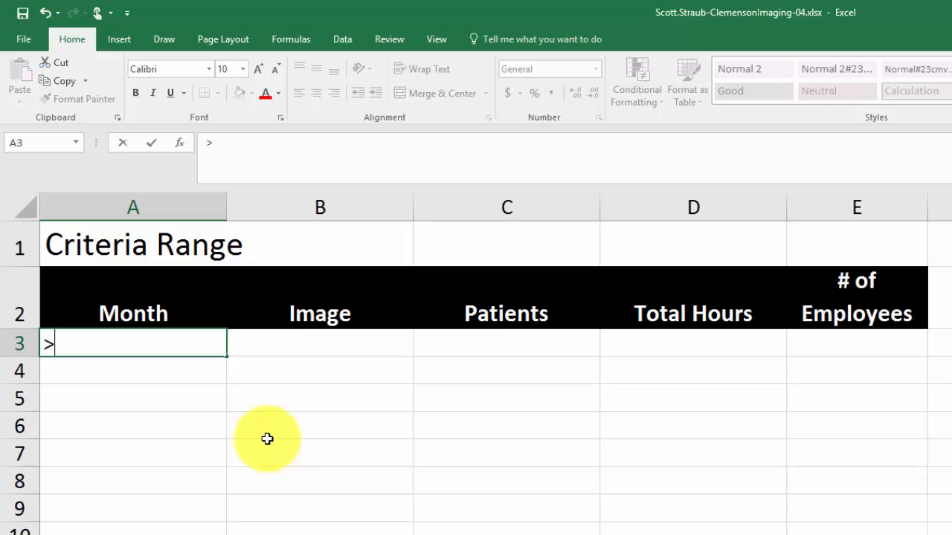
text(12/2)
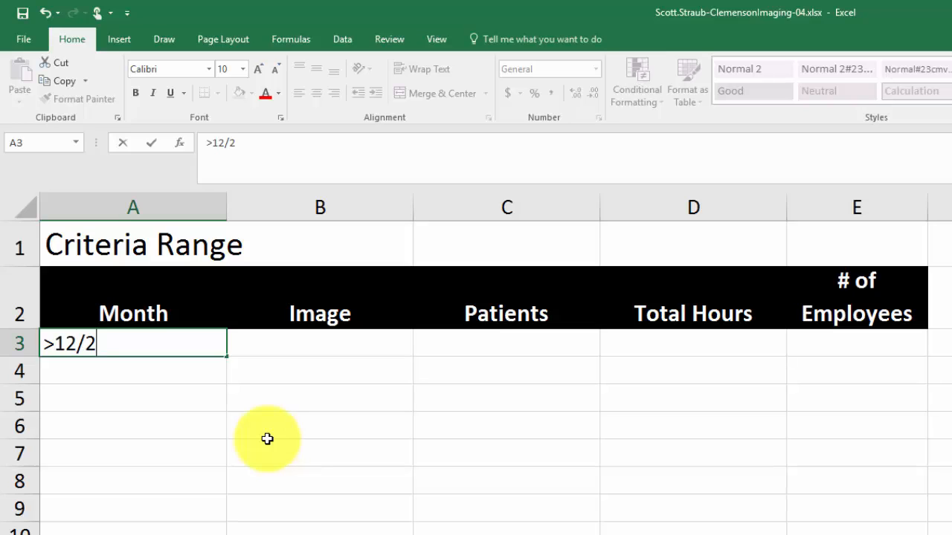
key(BackSpace)
text(31/16)
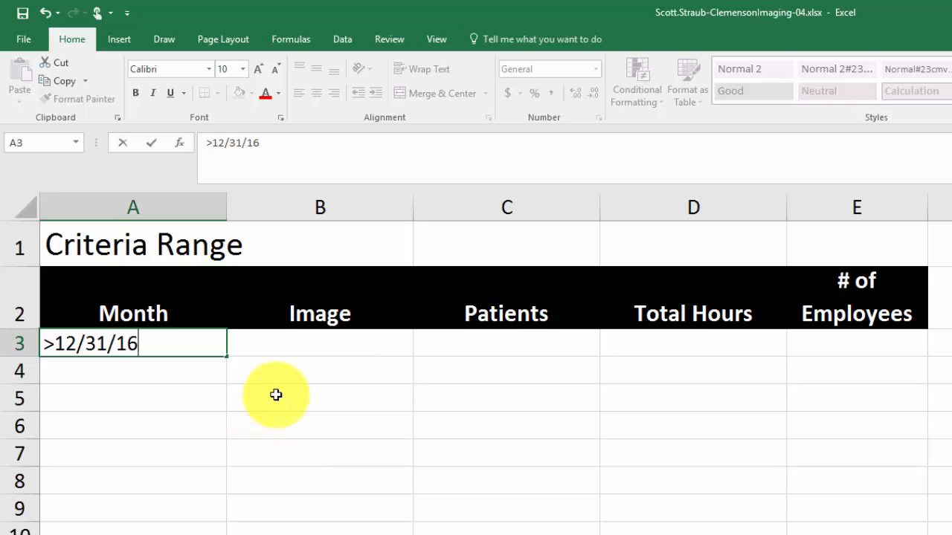
key(Tab)
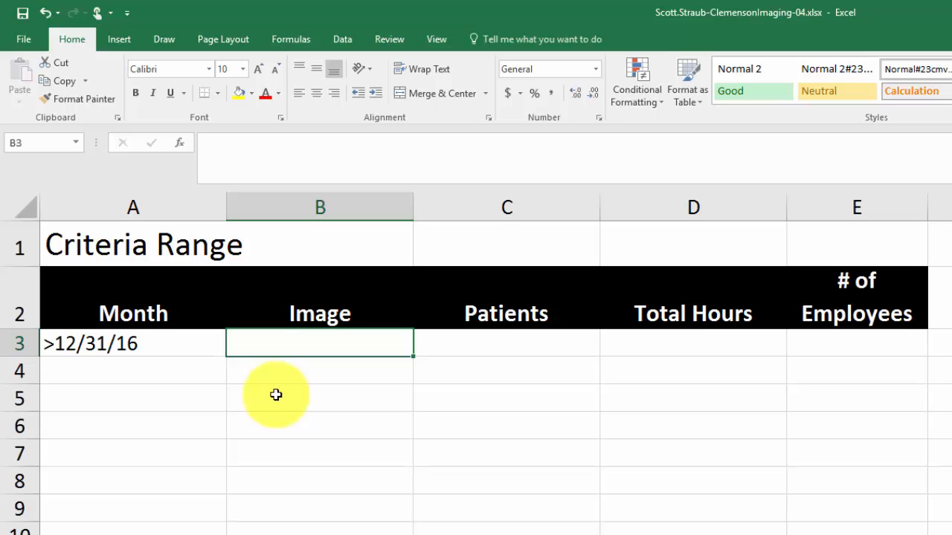
Step: Enter mri as the Image criterion in B3, and add a second criteria row with >12/31/14 in A4 and ct scan in B4
text(mri)
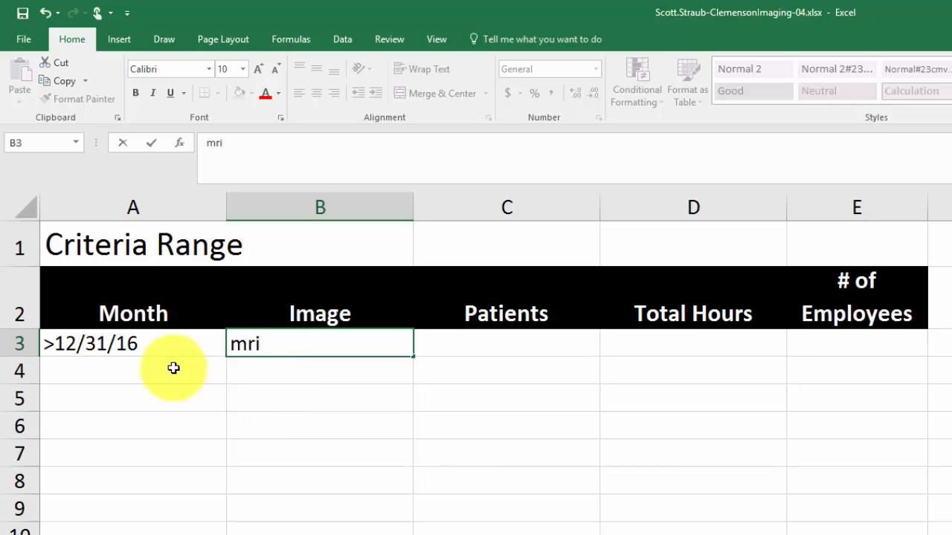
click(144, 373)
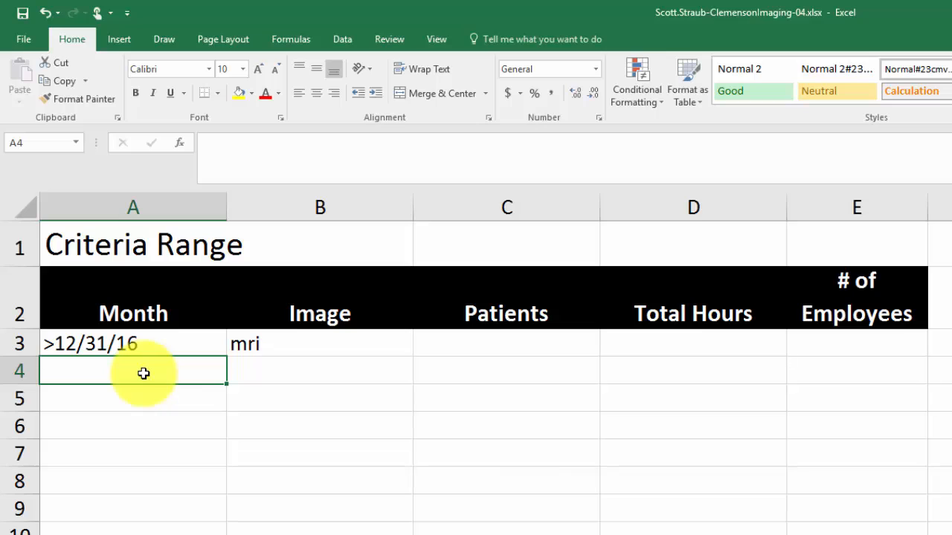
text(>)
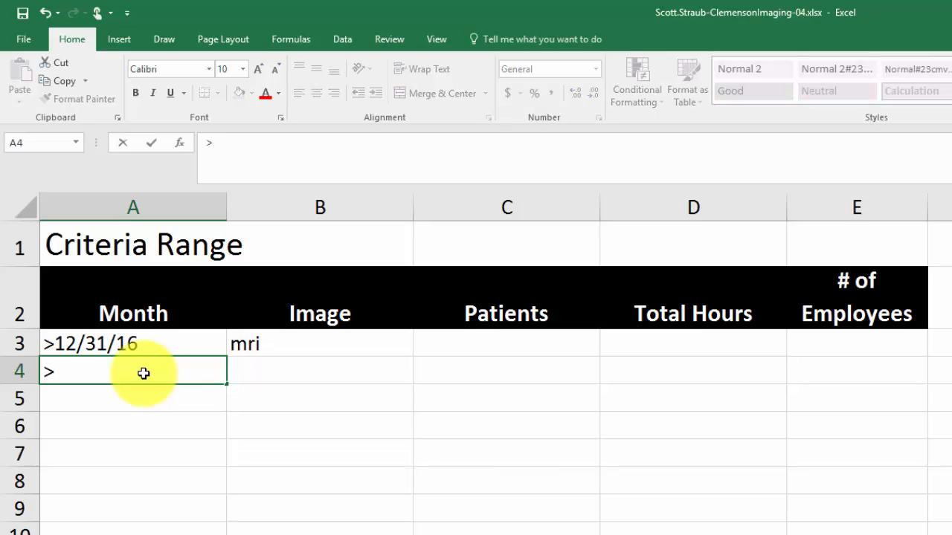
text(12/31)
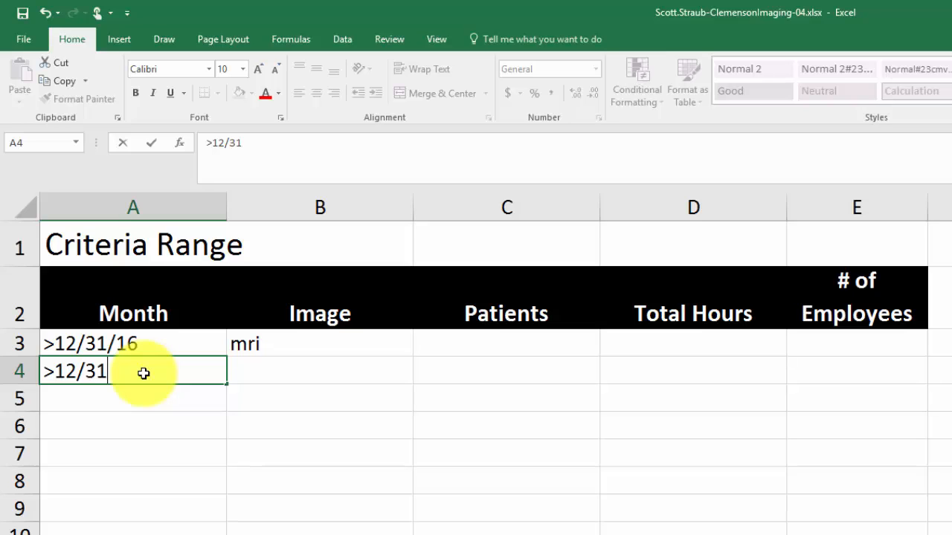
text(/14)
key(Tab)
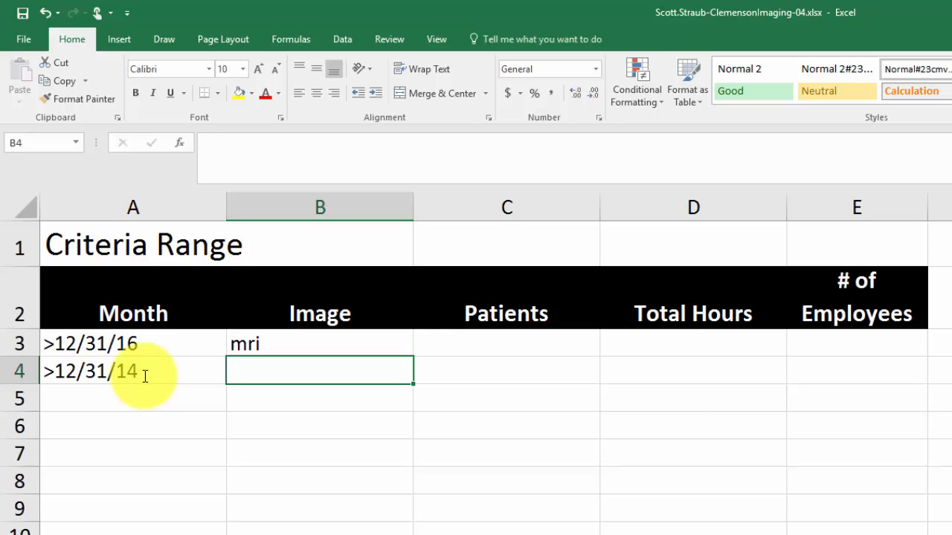
text(ct scan)
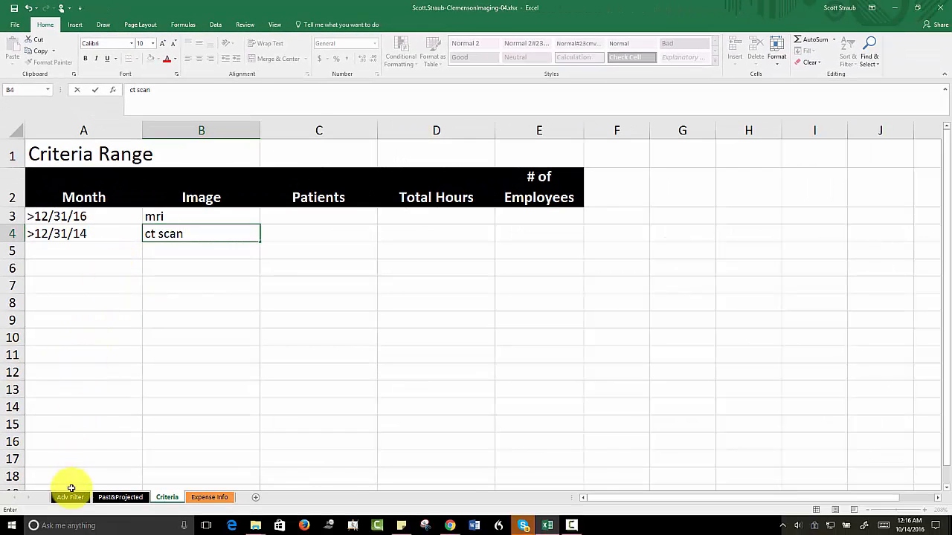
Step: Start an Advanced Filter on the Adv Filter sheet's table, set to copy the results to another location
click(71, 493)
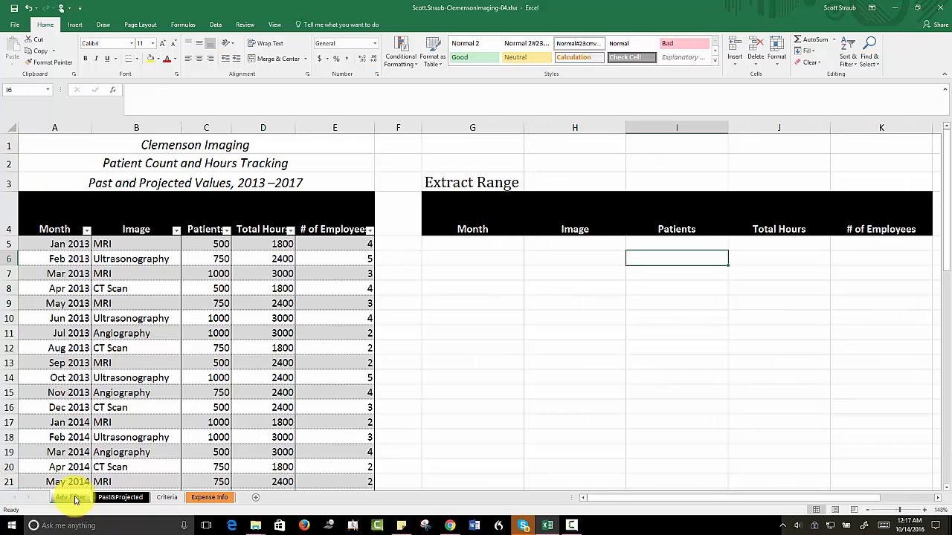
click(45, 245)
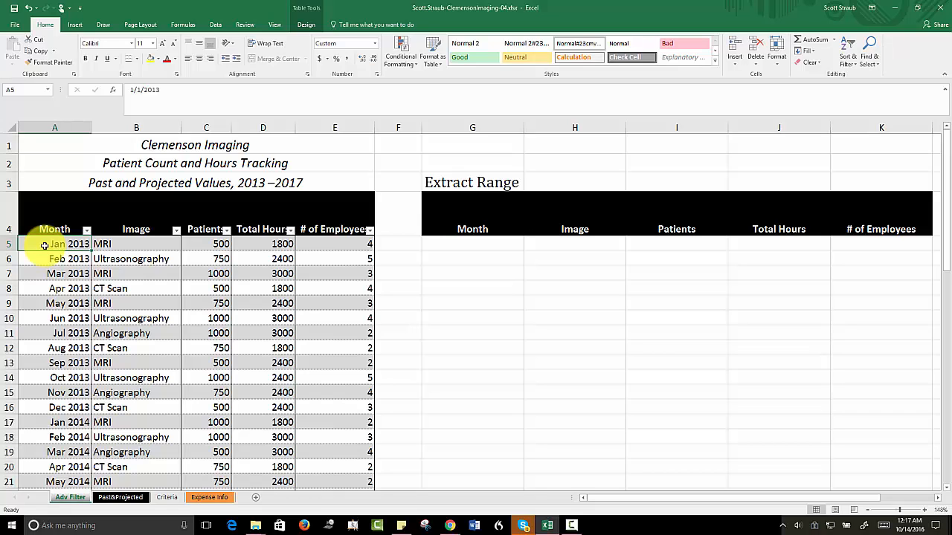
click(215, 25)
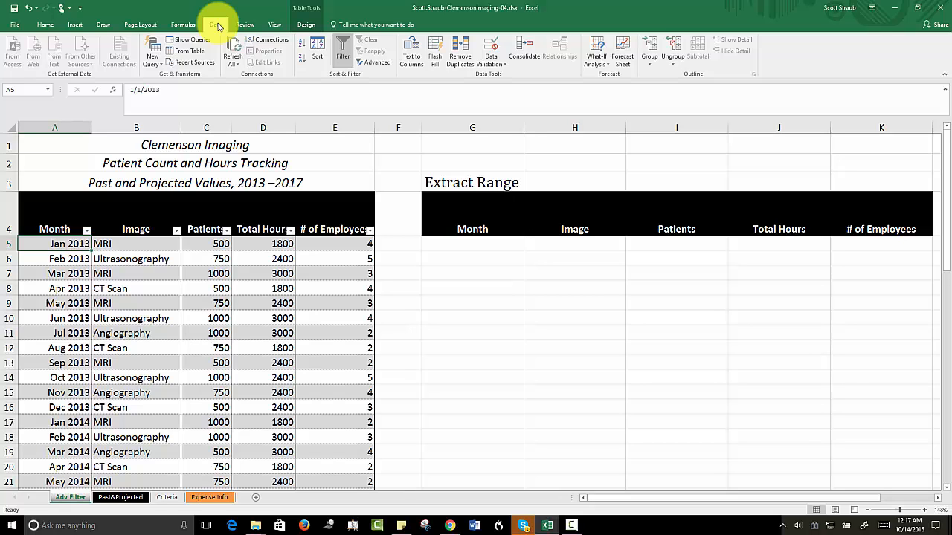
click(371, 65)
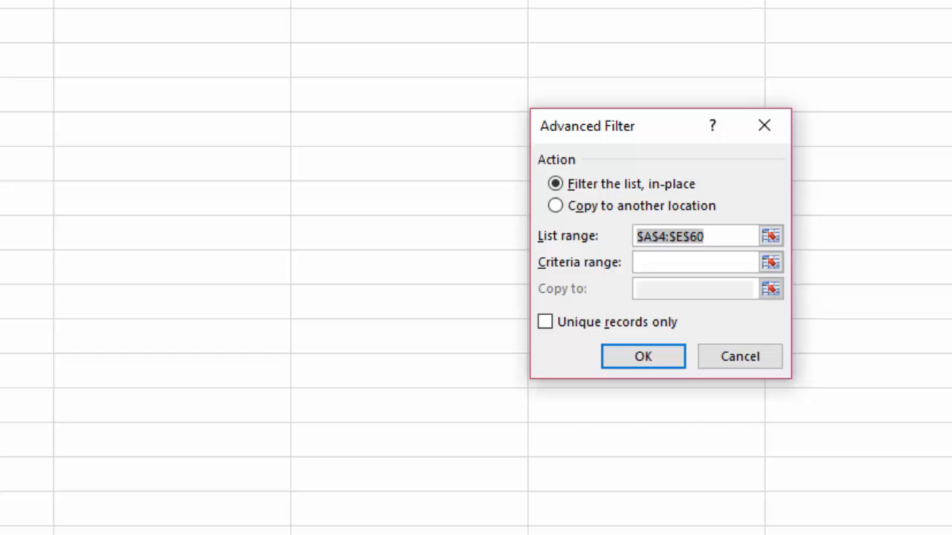
click(556, 207)
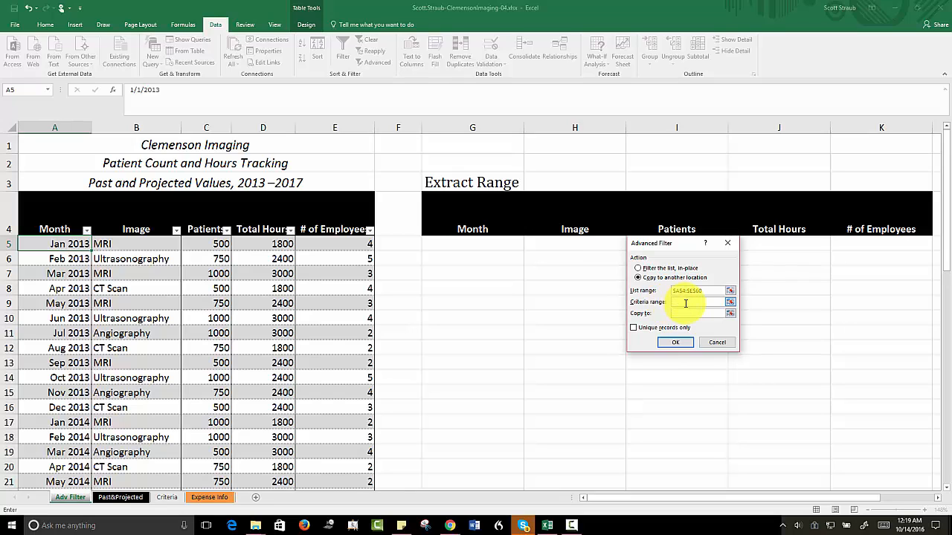
Step: Set the advanced filter's criteria range to A2:B4 on the Criteria sheet
click(676, 303)
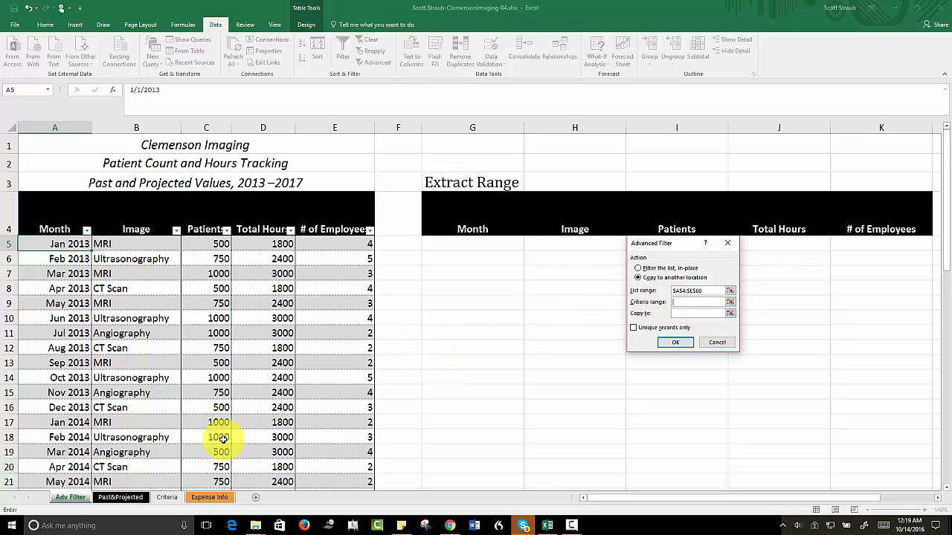
click(165, 497)
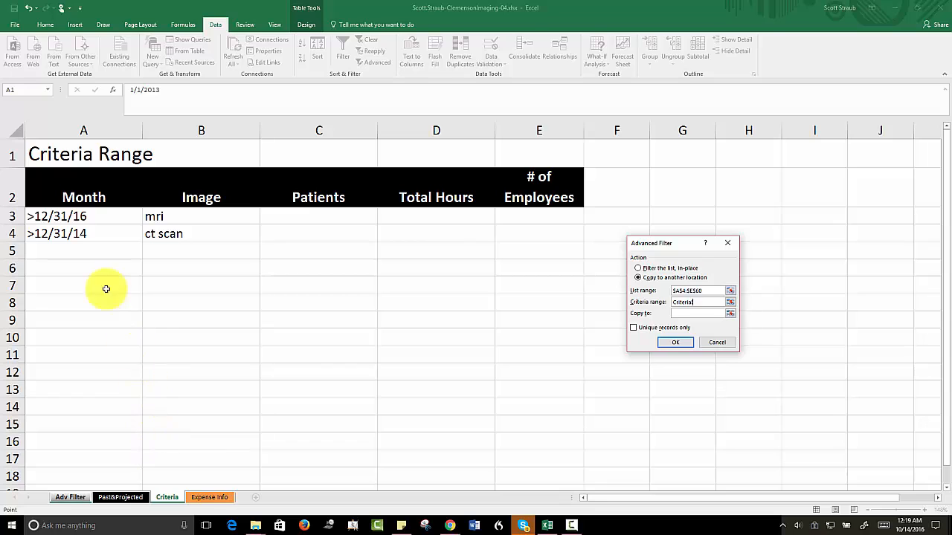
drag(53, 183, 164, 231)
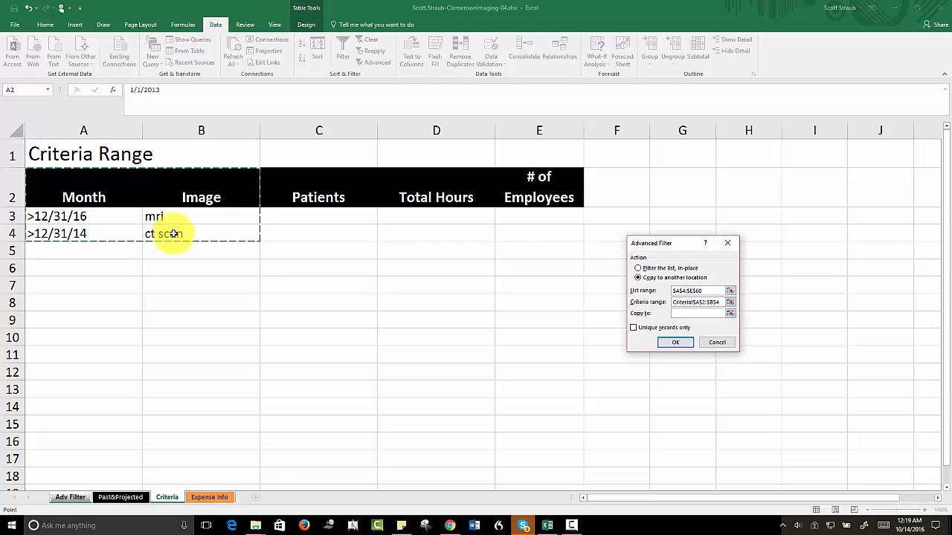
Step: Set the extract headers G4:K4 on the Adv Filter sheet as the copy destination and run the filter
click(674, 313)
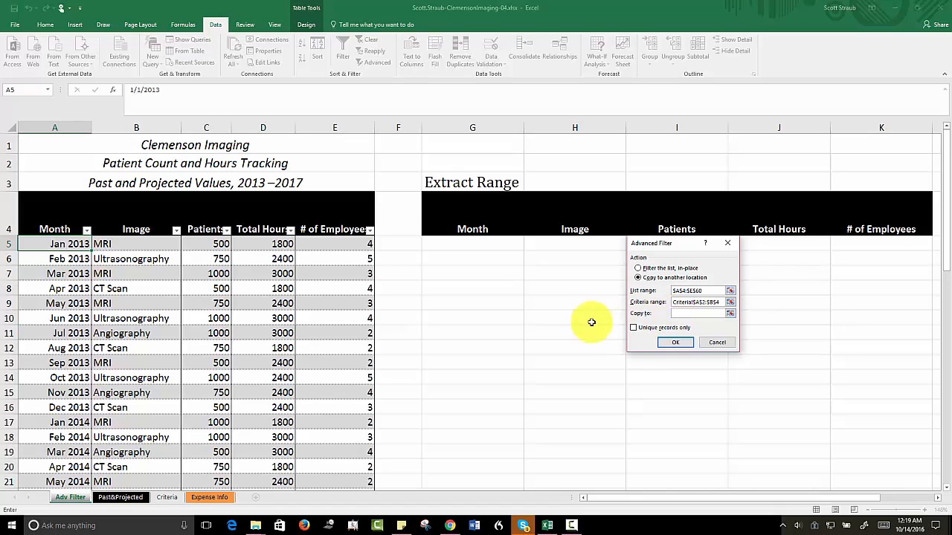
click(74, 503)
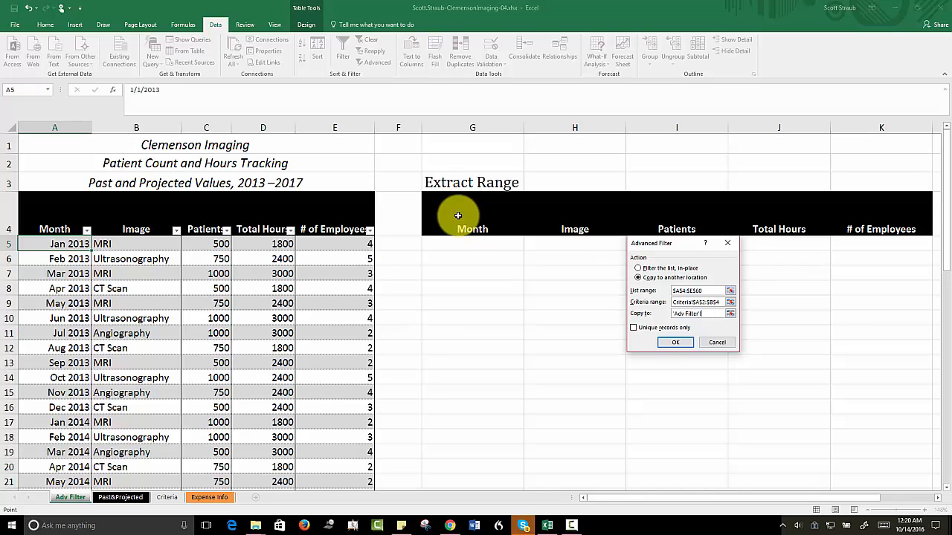
drag(458, 215, 849, 219)
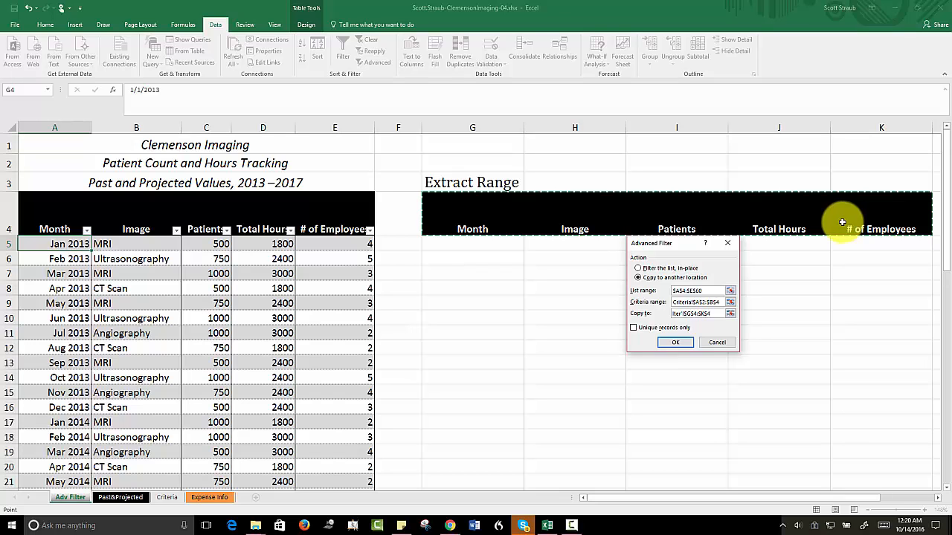
click(676, 343)
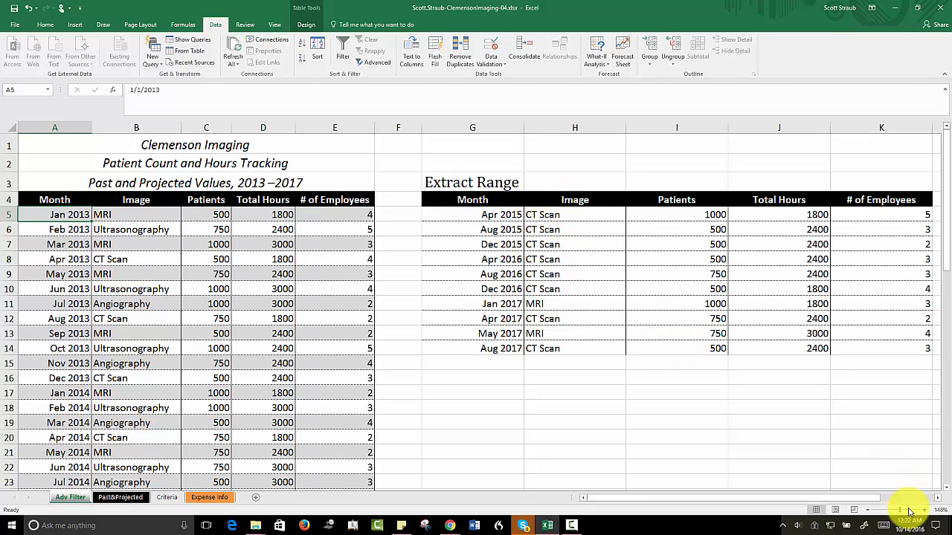
Step: Sort the extracted records by Image from A to Z
drag(900, 510, 912, 513)
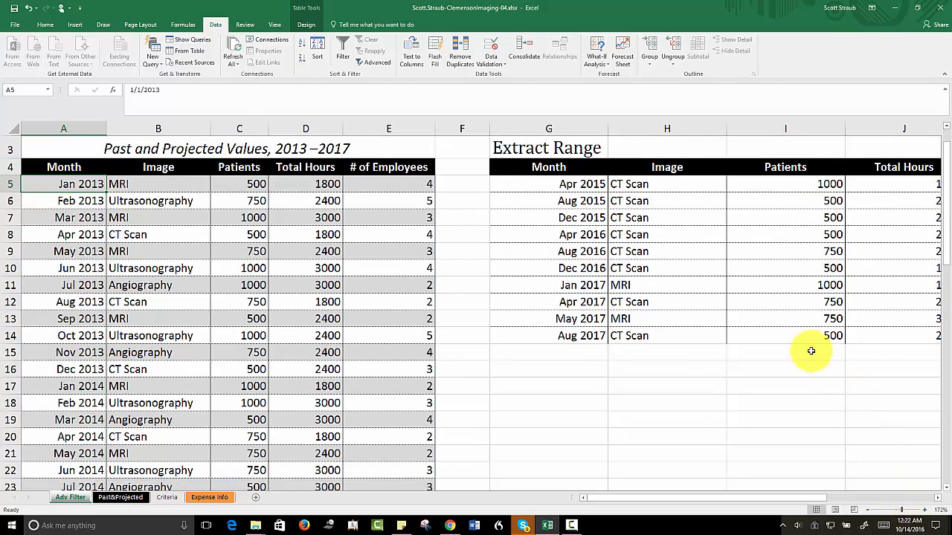
drag(906, 513, 911, 513)
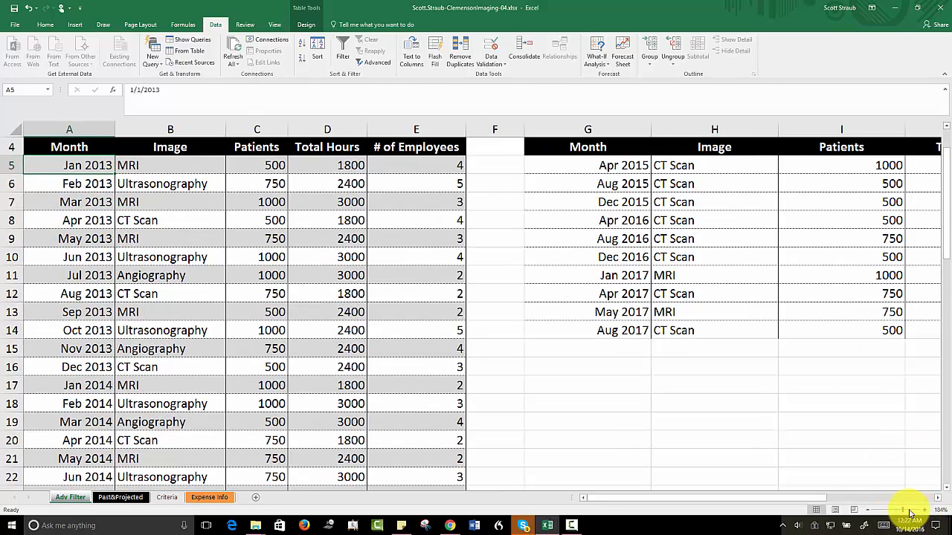
click(677, 166)
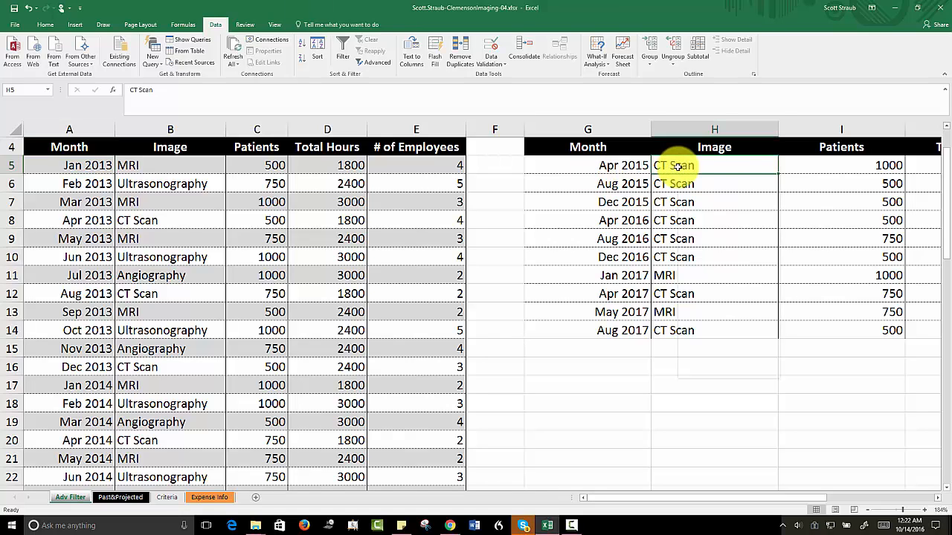
right_click(678, 168)
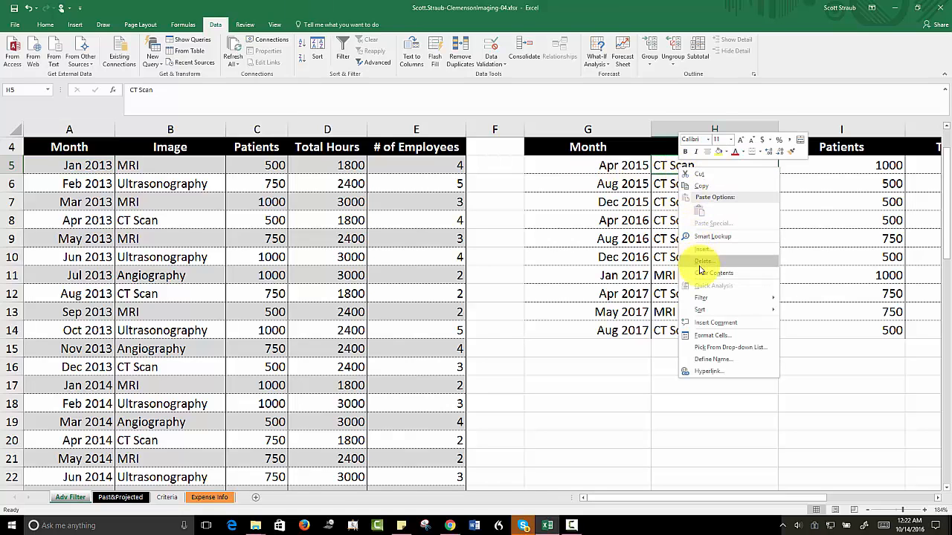
mouse_move(707, 310)
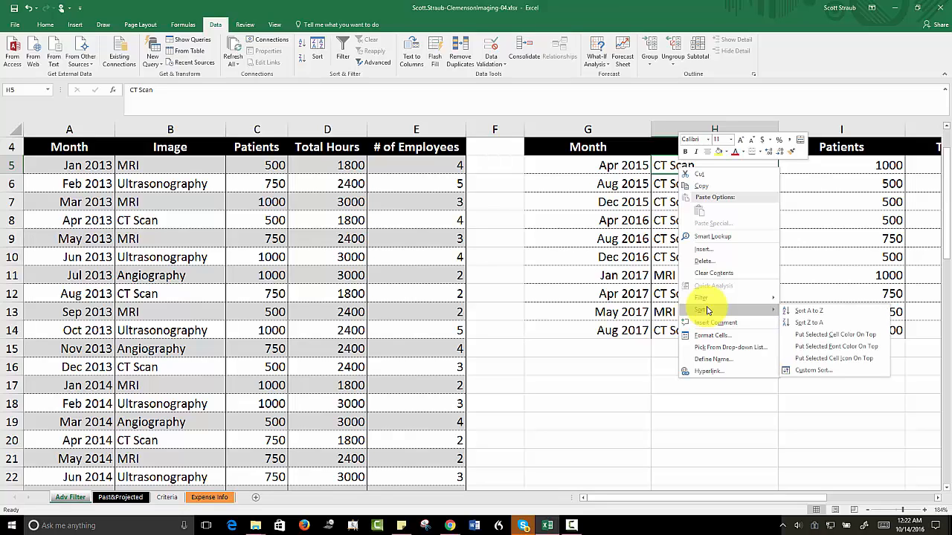
click(805, 313)
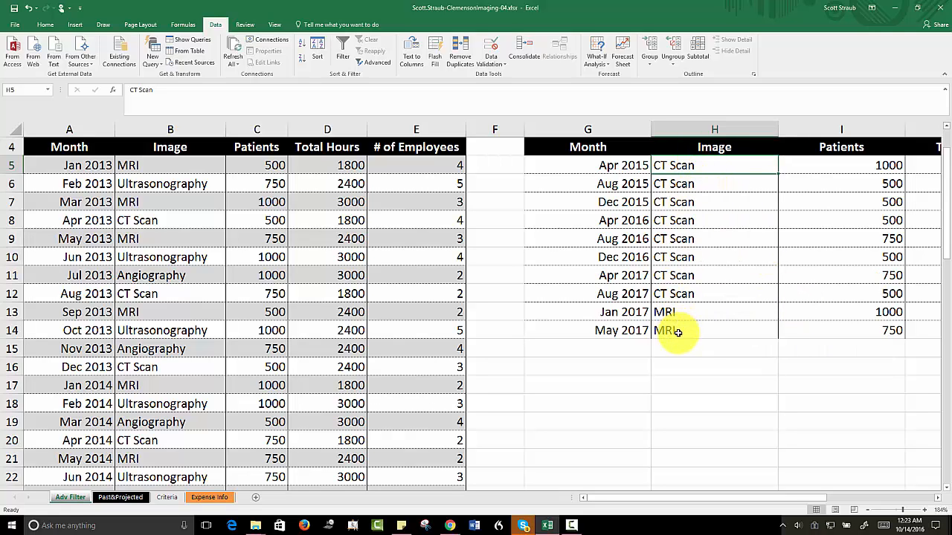
Step: Sort the extracted records by Month from oldest to newest
click(562, 165)
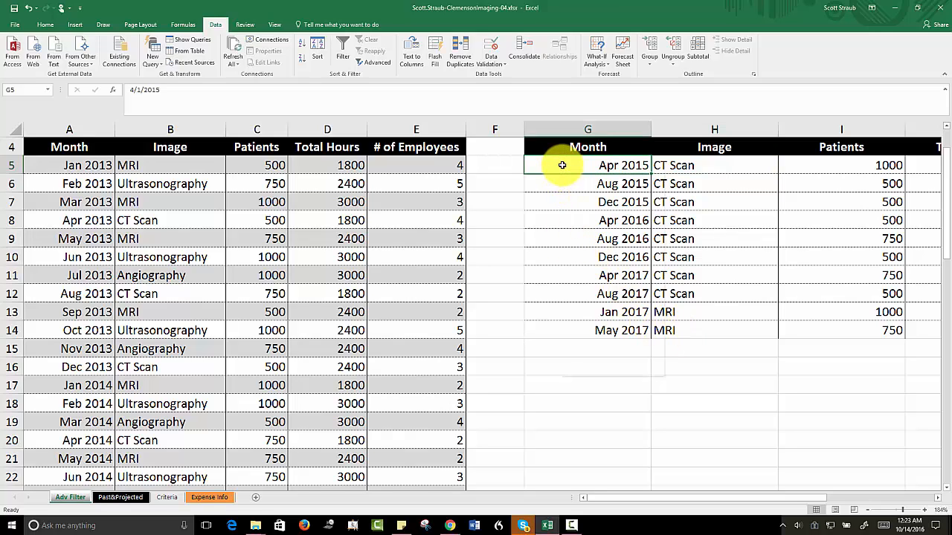
right_click(562, 165)
mouse_move(628, 312)
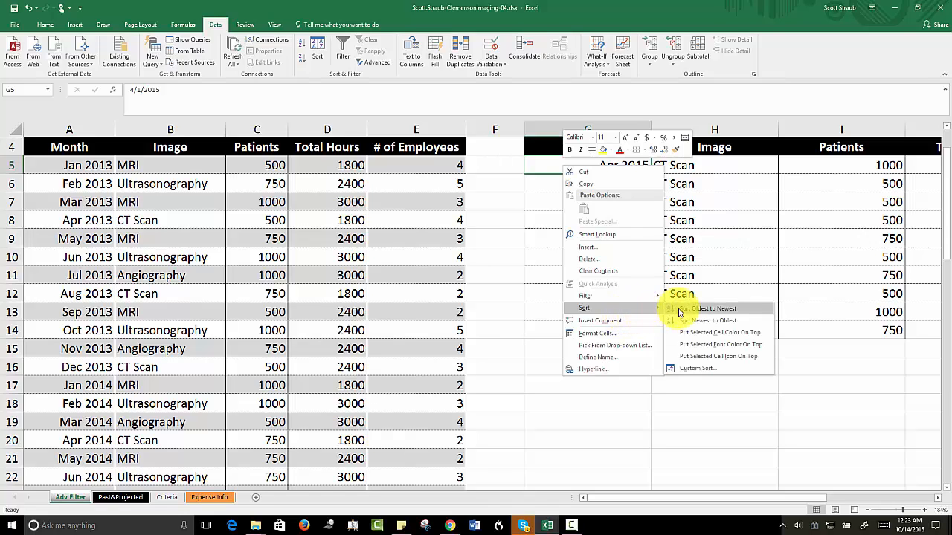
click(677, 310)
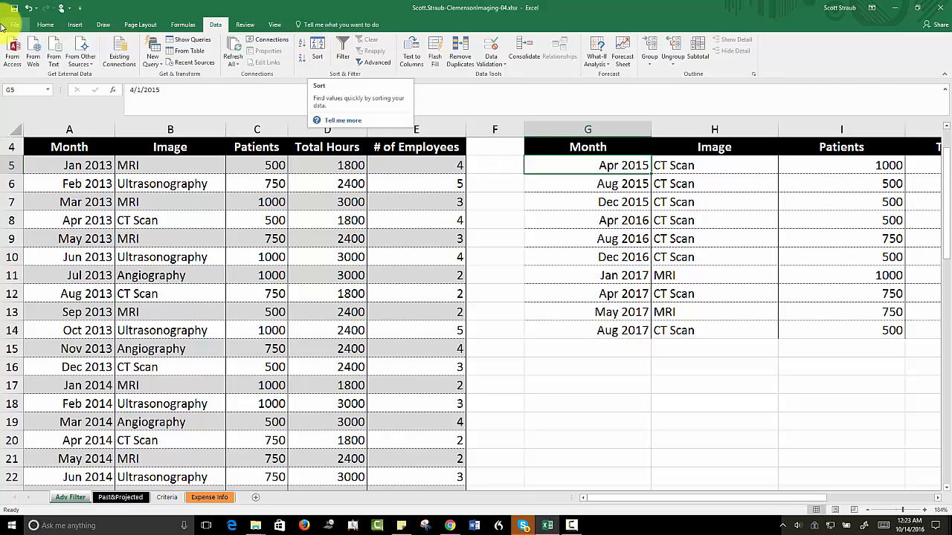
click(45, 24)
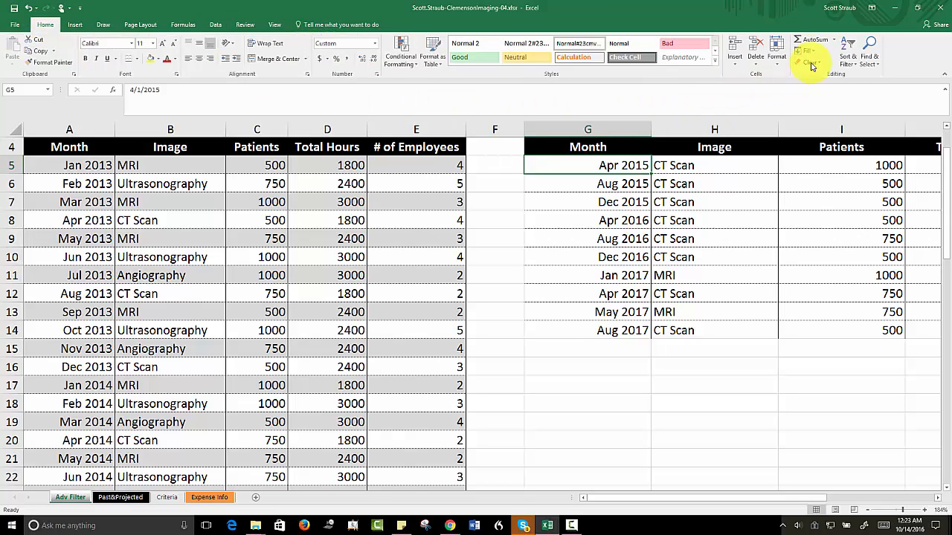
click(855, 66)
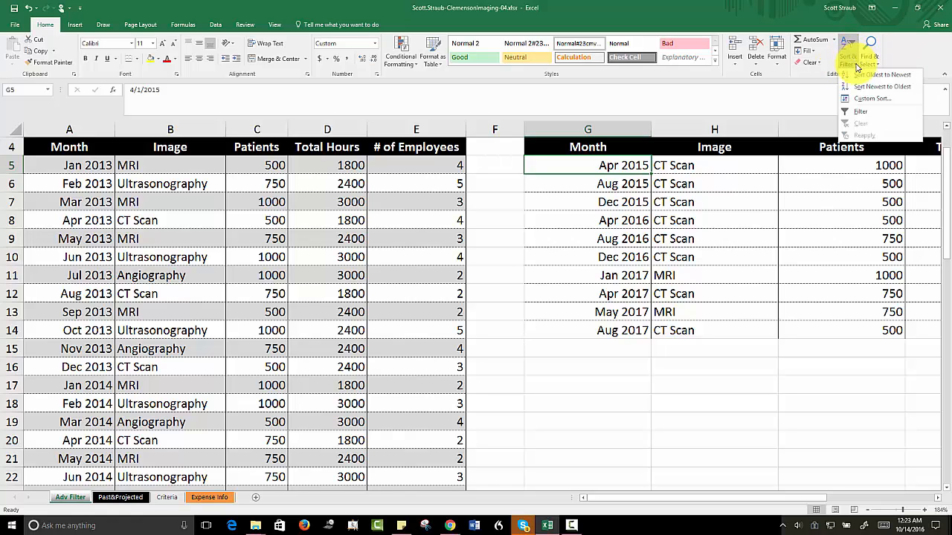
click(854, 65)
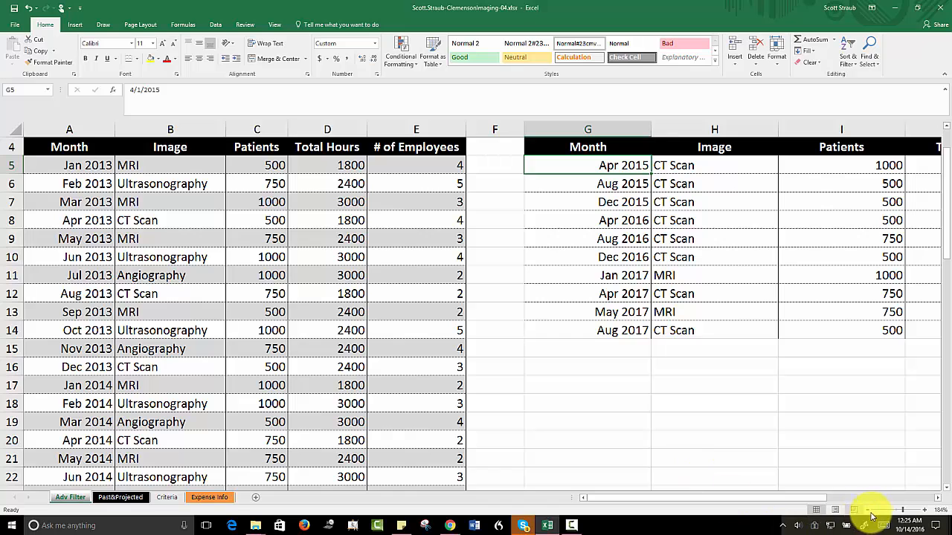
Step: Highlight the extracted Patients values in I5:I14 that are greater than 750 using Green Fill with Dark Green Text
drag(902, 513, 900, 513)
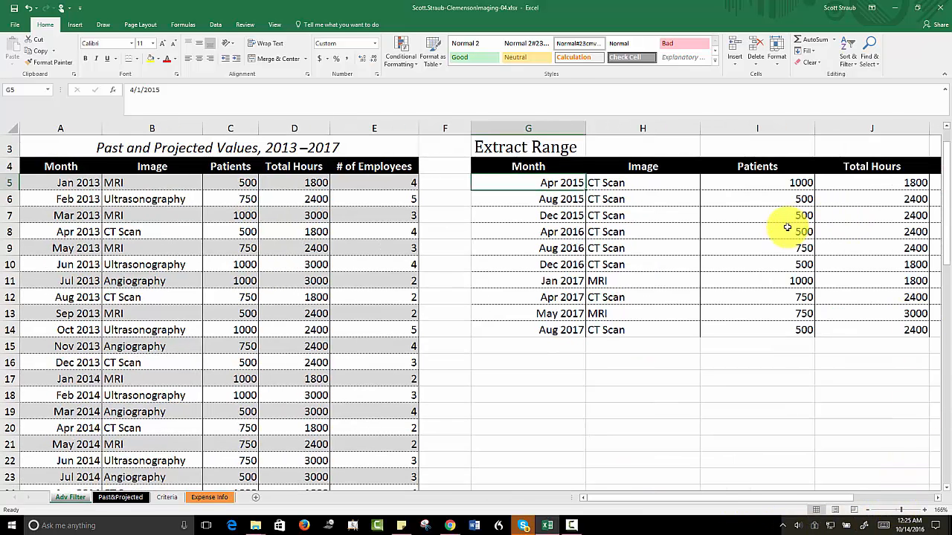
click(753, 183)
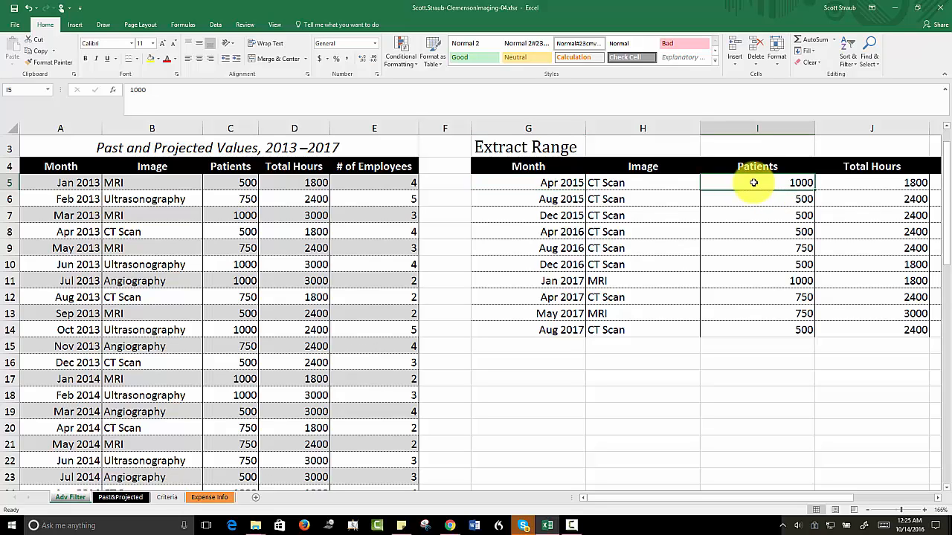
drag(753, 183, 752, 327)
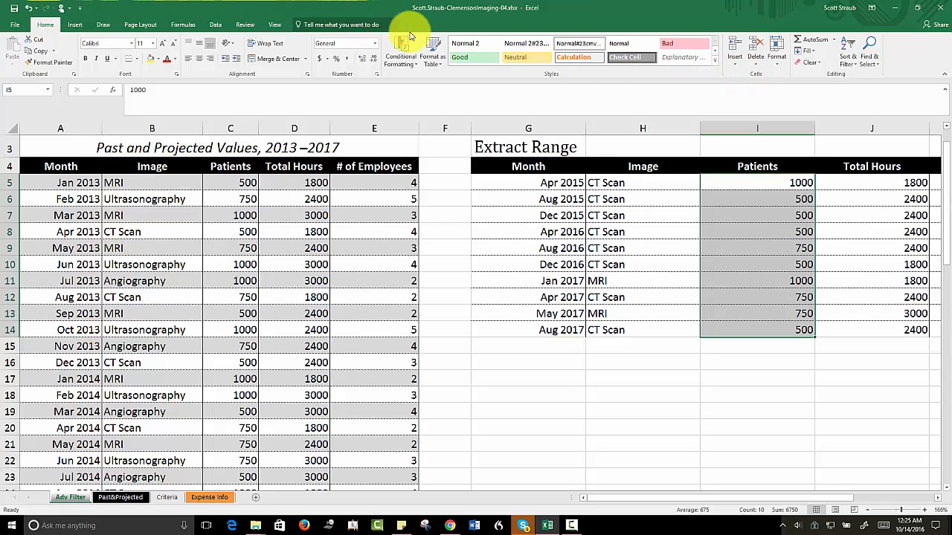
click(415, 65)
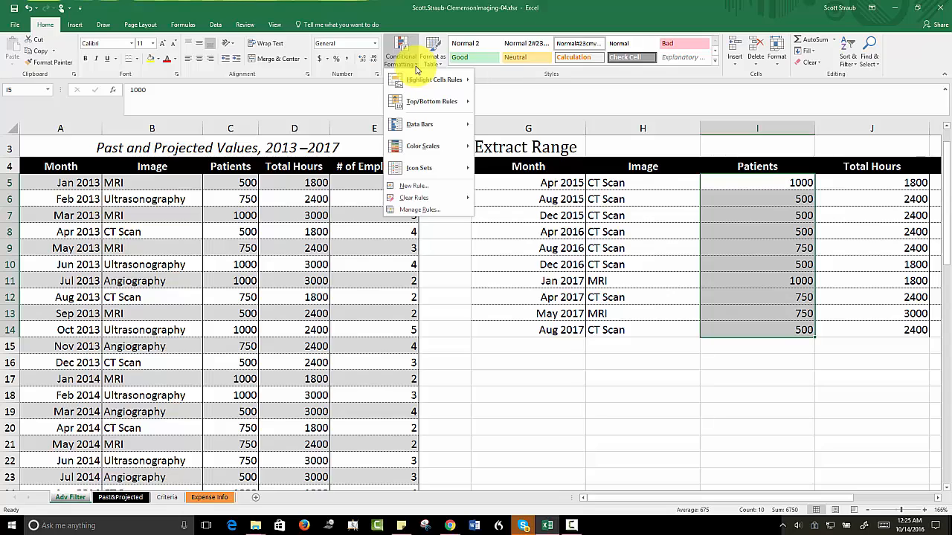
mouse_move(421, 79)
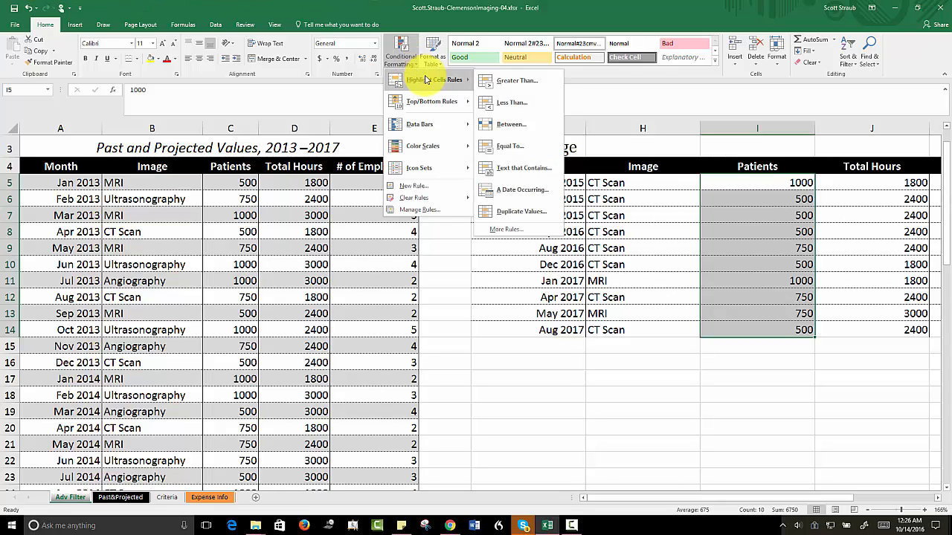
click(531, 86)
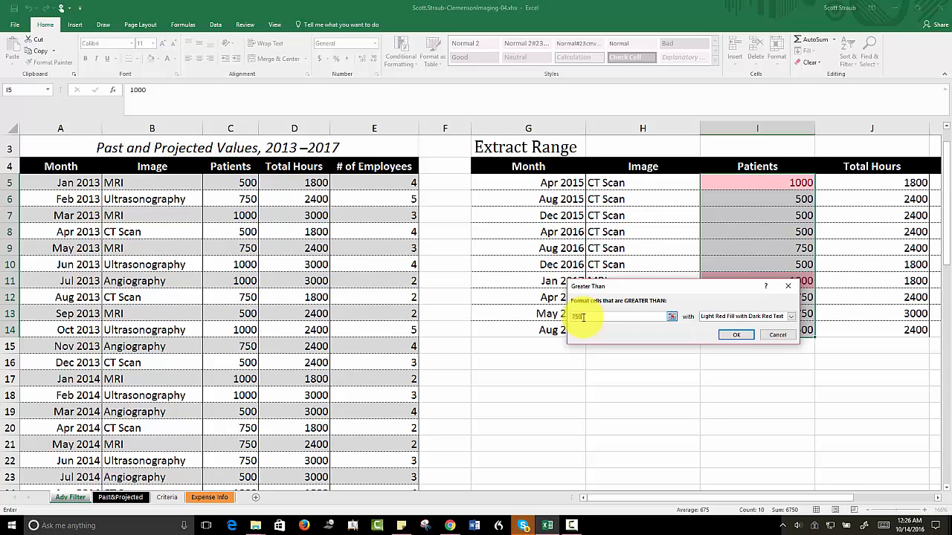
click(791, 318)
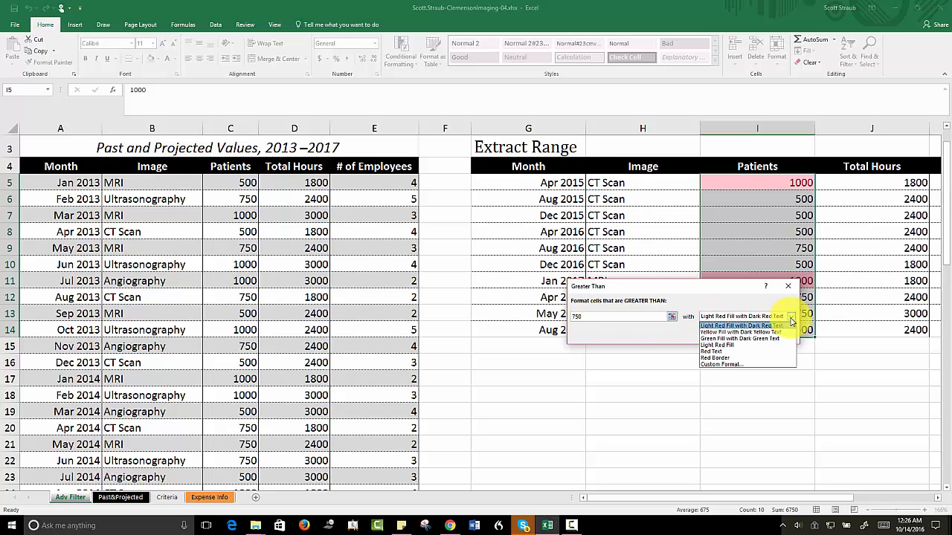
click(735, 340)
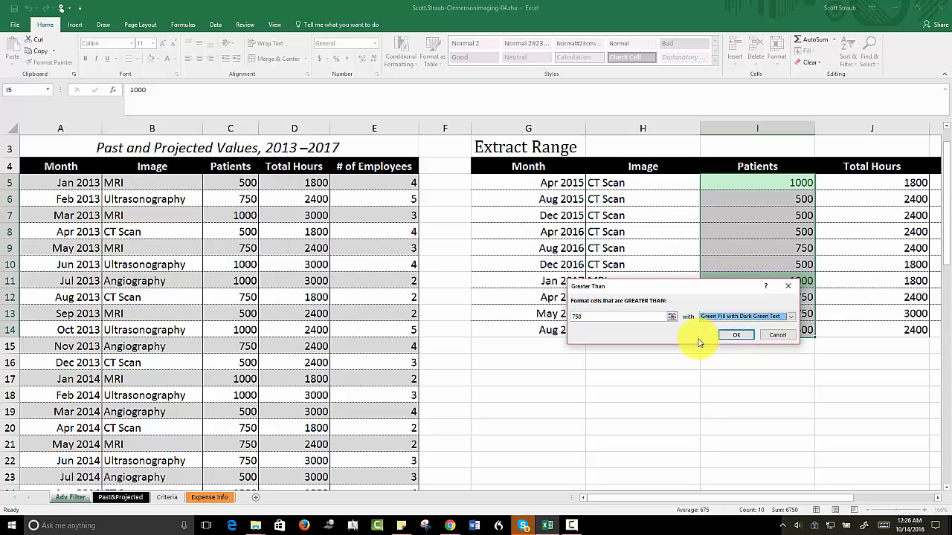
click(731, 336)
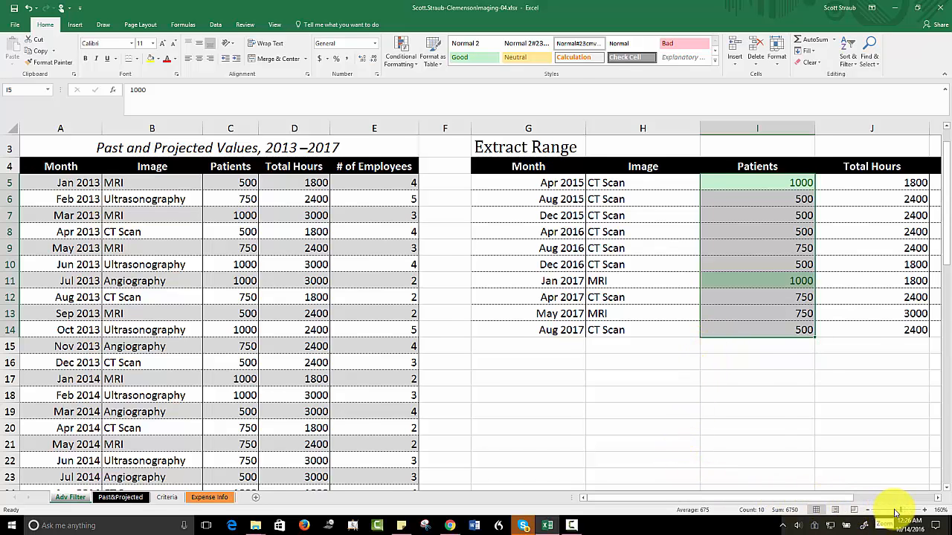
Step: Apply All Borders to the extracted records in G5:K14 and return to cell A1
drag(898, 513, 896, 513)
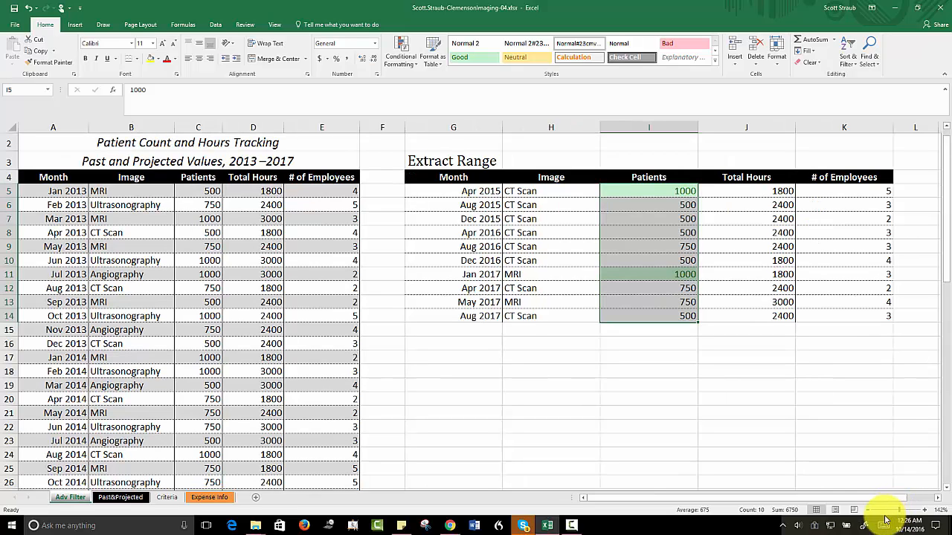
click(439, 193)
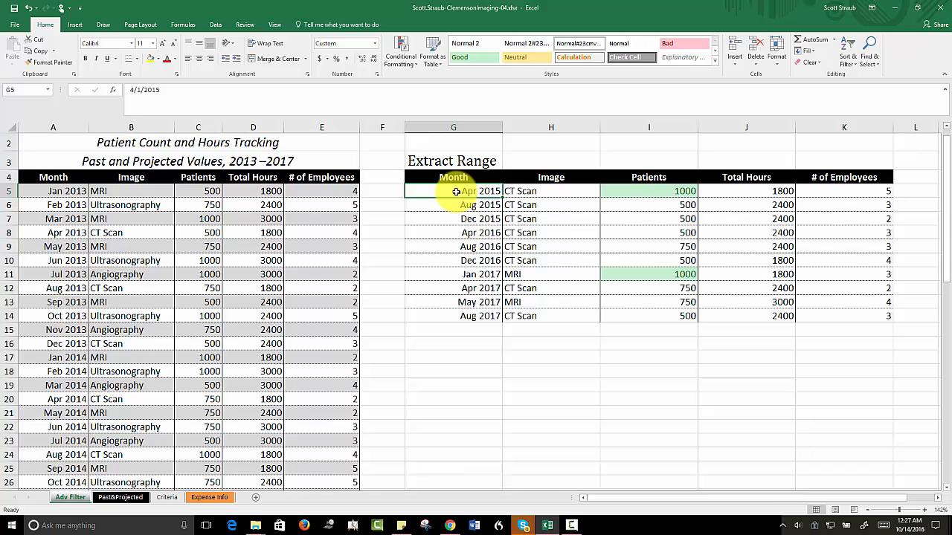
drag(456, 192, 833, 310)
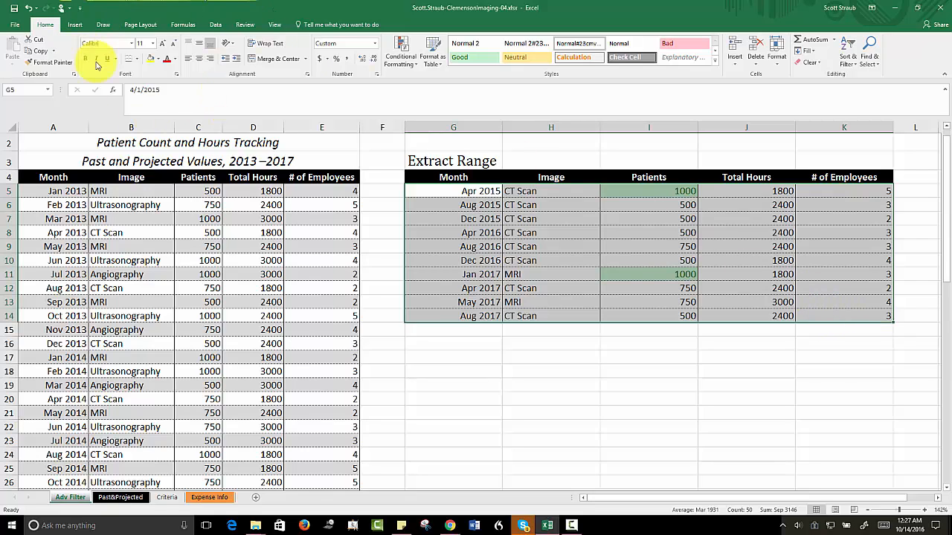
click(139, 59)
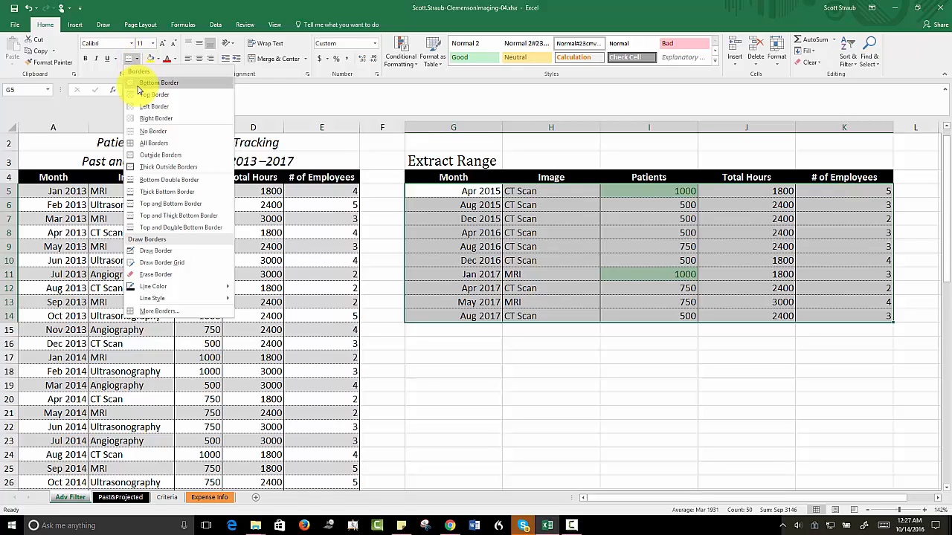
click(156, 146)
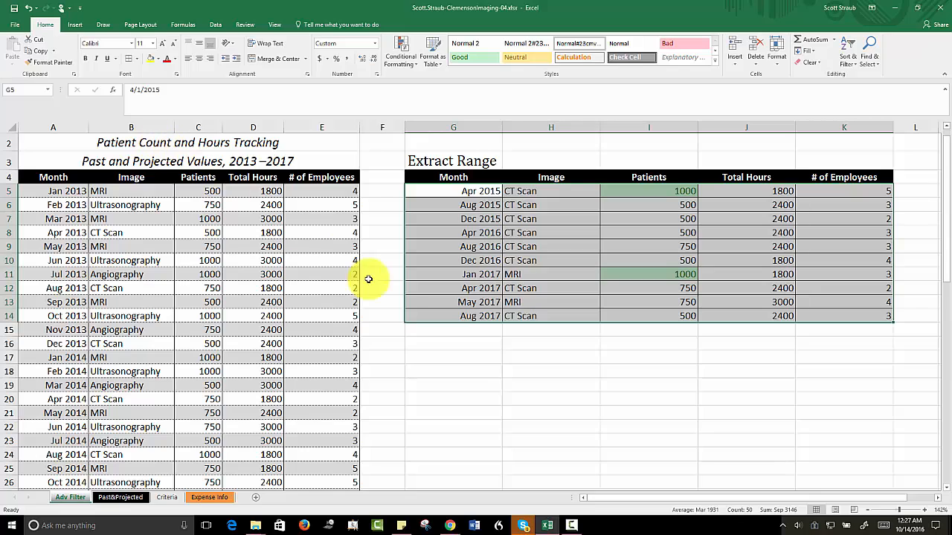
click(436, 342)
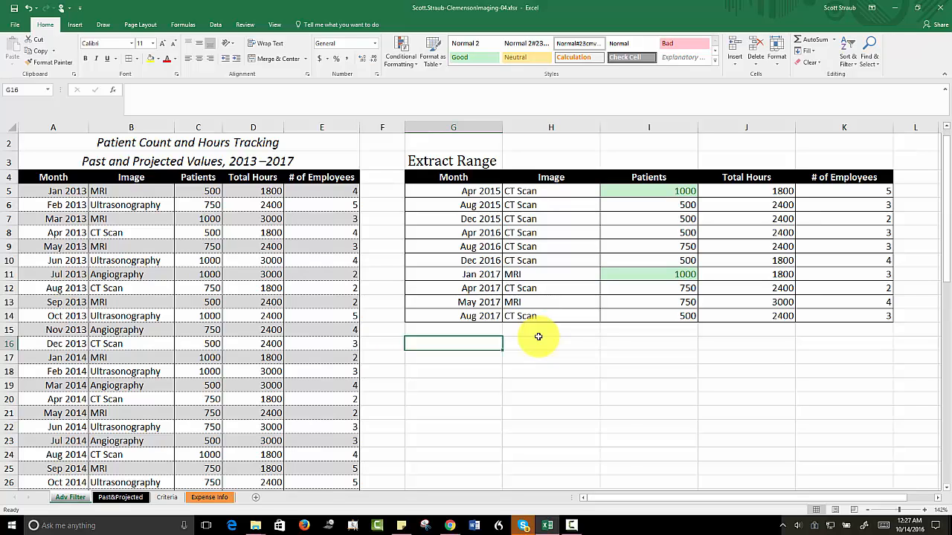
key(ctrl+Home)
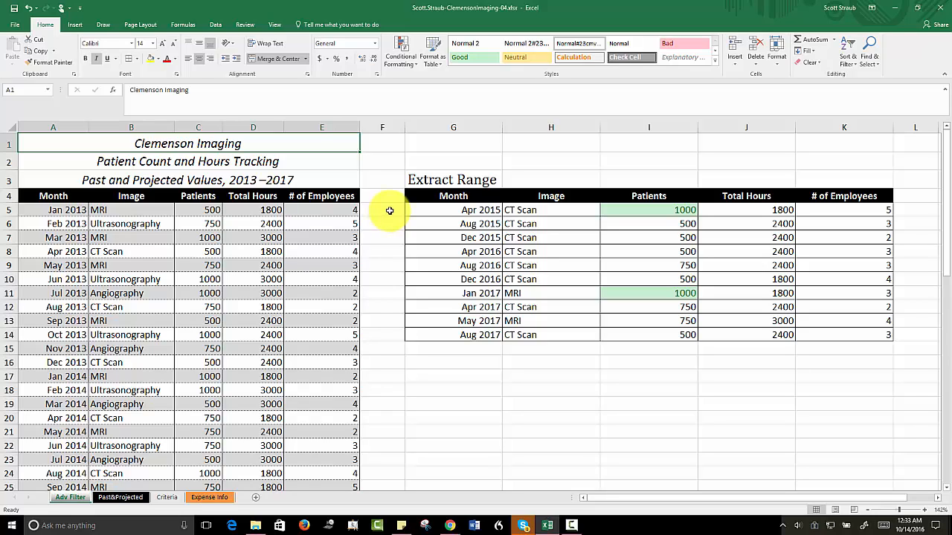
Step: Start a text import at cell A5 of the Expense Info sheet using ClemensonImaging-04.csv from the EX2016-GuidedProject-4-3-Resources folder in Downloads
click(208, 498)
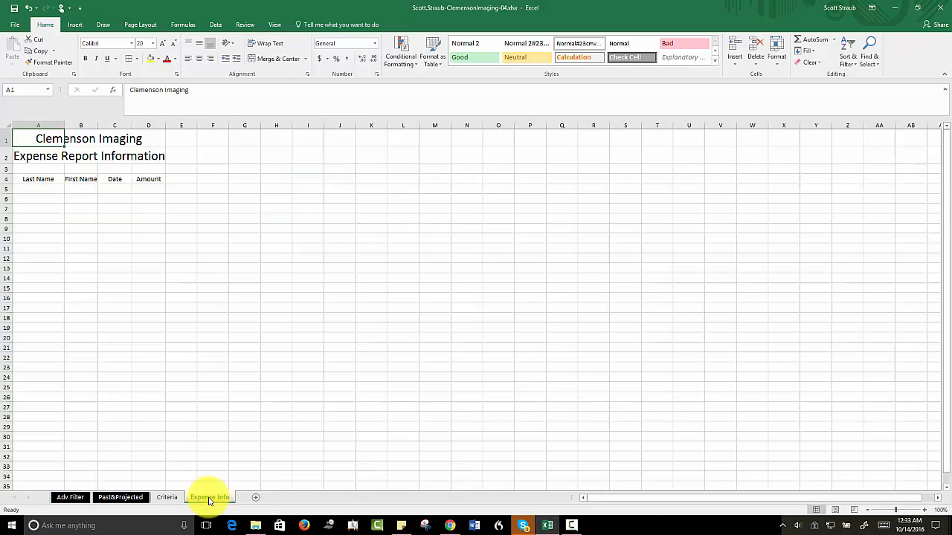
click(904, 511)
drag(904, 511, 909, 513)
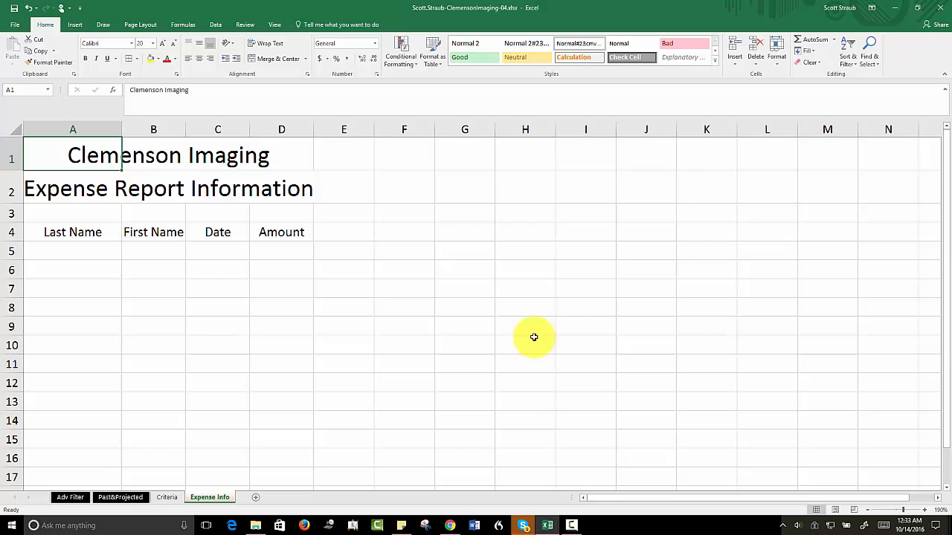
click(87, 251)
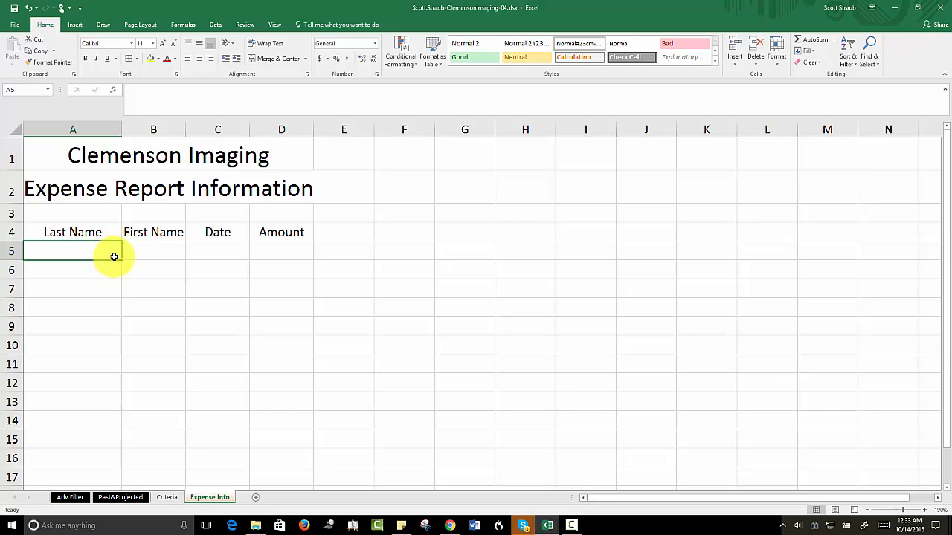
click(217, 25)
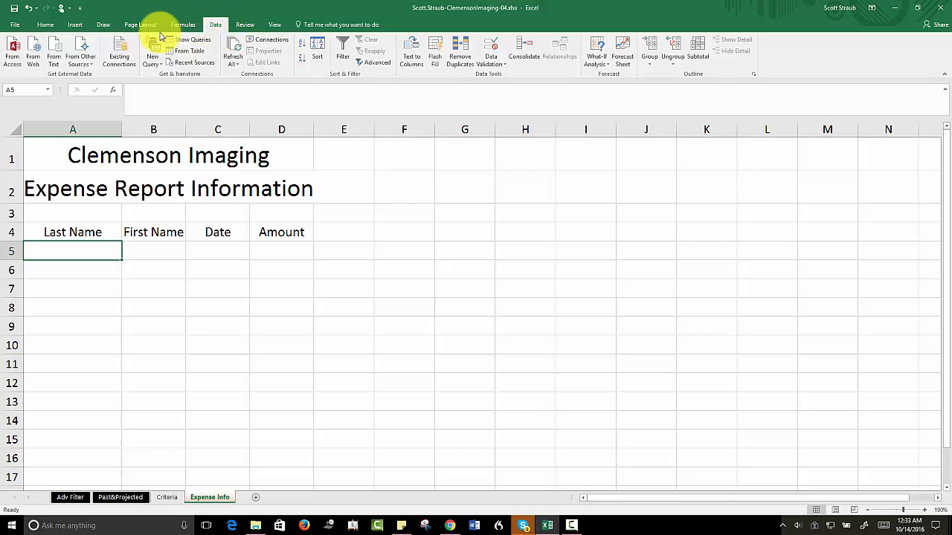
click(56, 60)
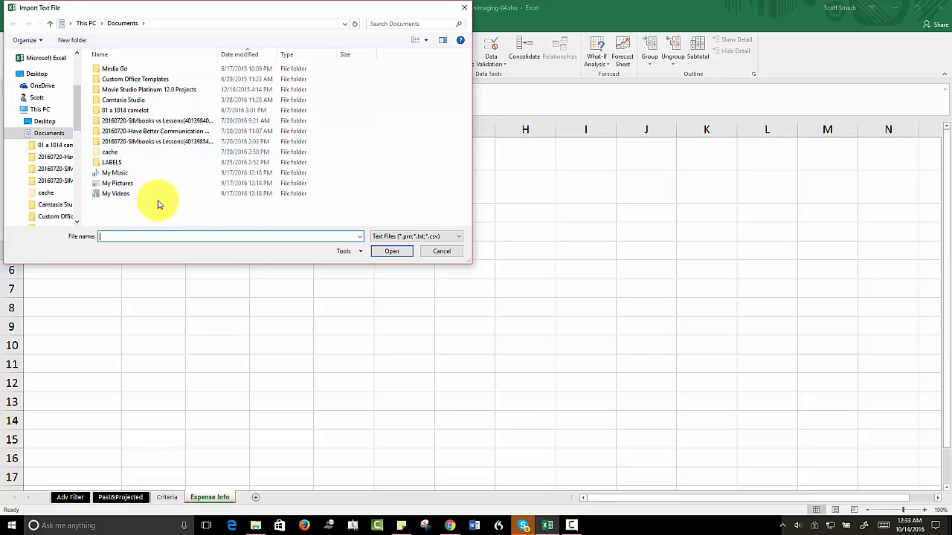
scroll(77, 104, up, 2)
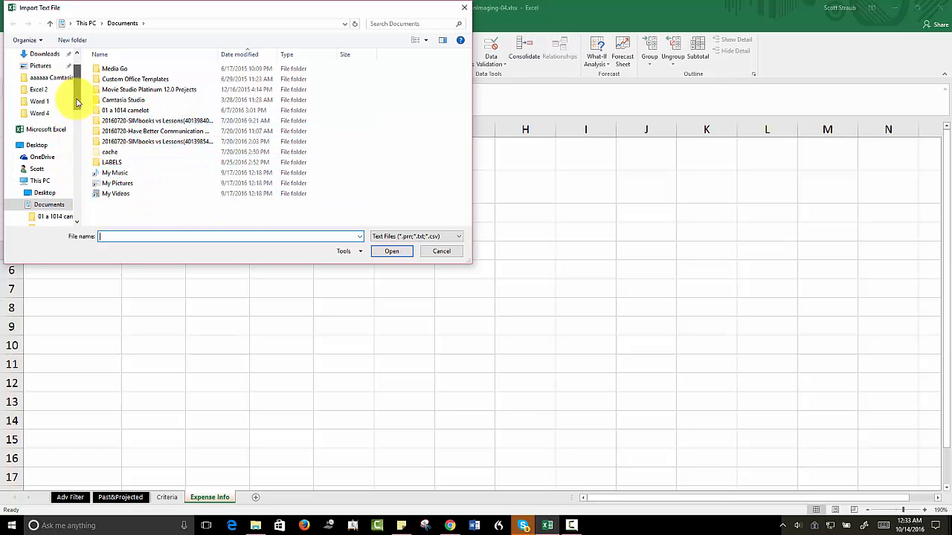
scroll(77, 104, up, 1)
scroll(45, 78, down, 5)
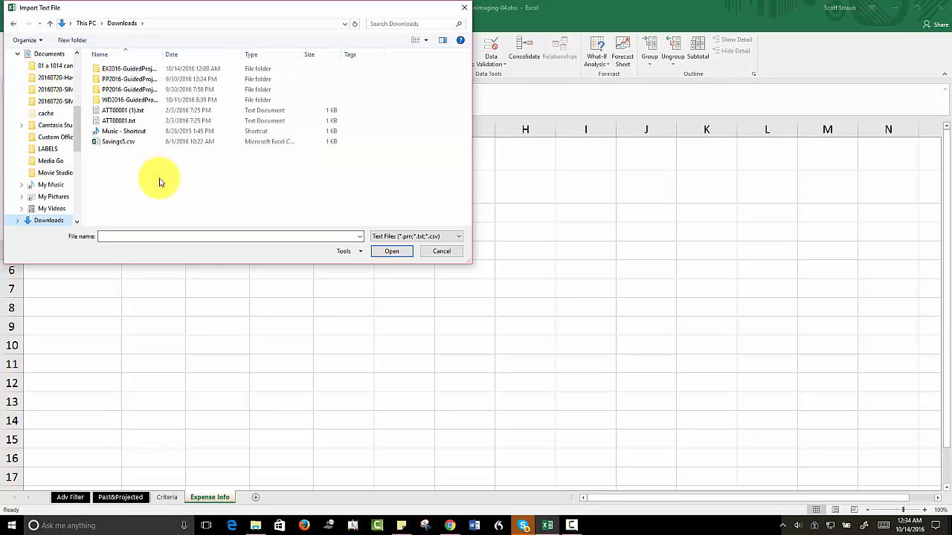
double_click(121, 71)
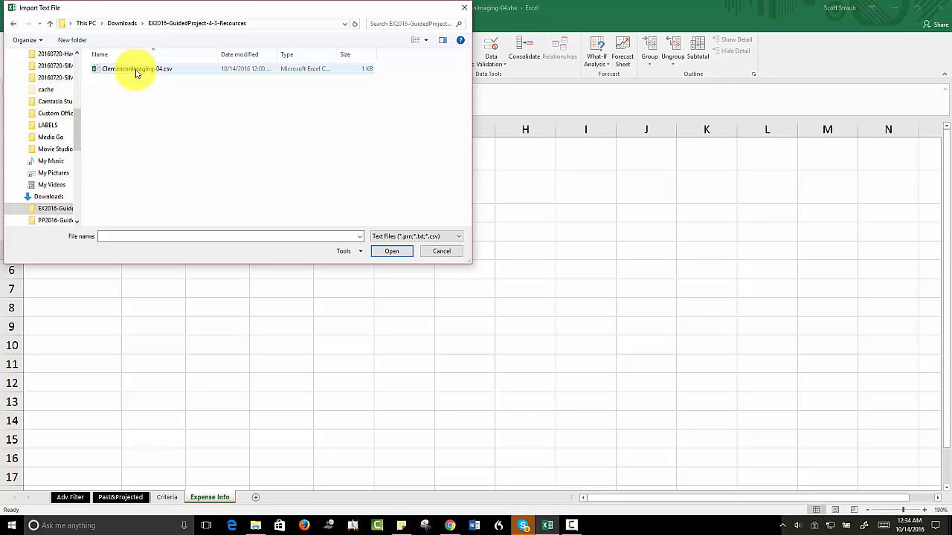
click(136, 71)
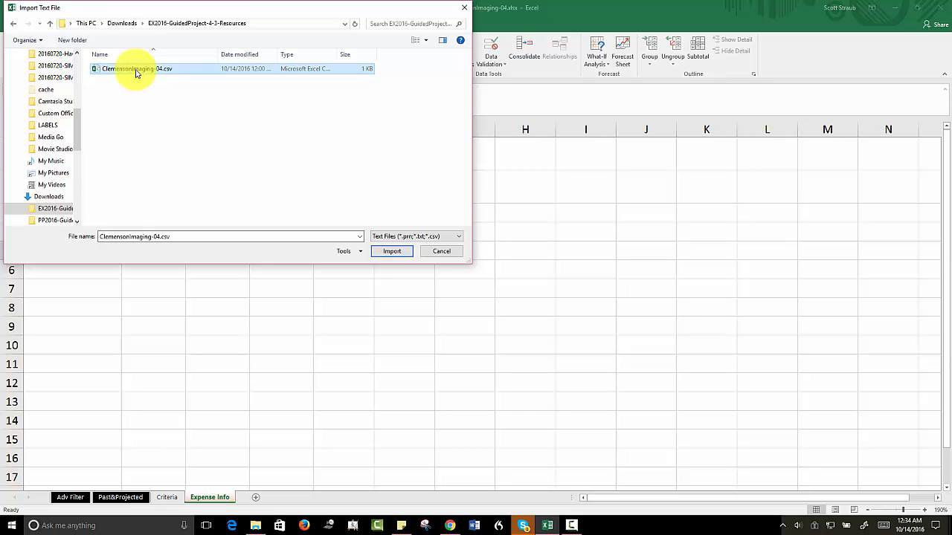
click(388, 253)
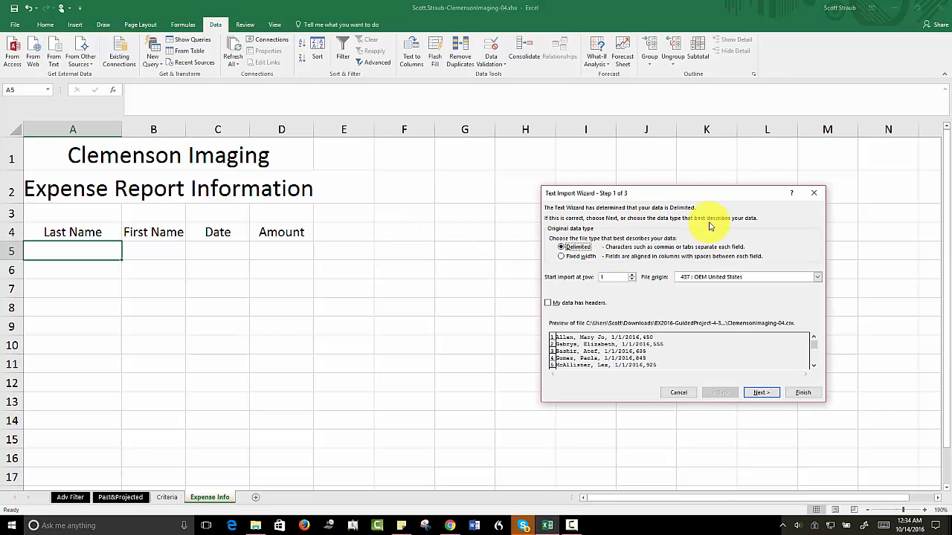
Step: Treat the imported file as delimited, with Comma as the only delimiter instead of Tab
drag(711, 195, 491, 164)
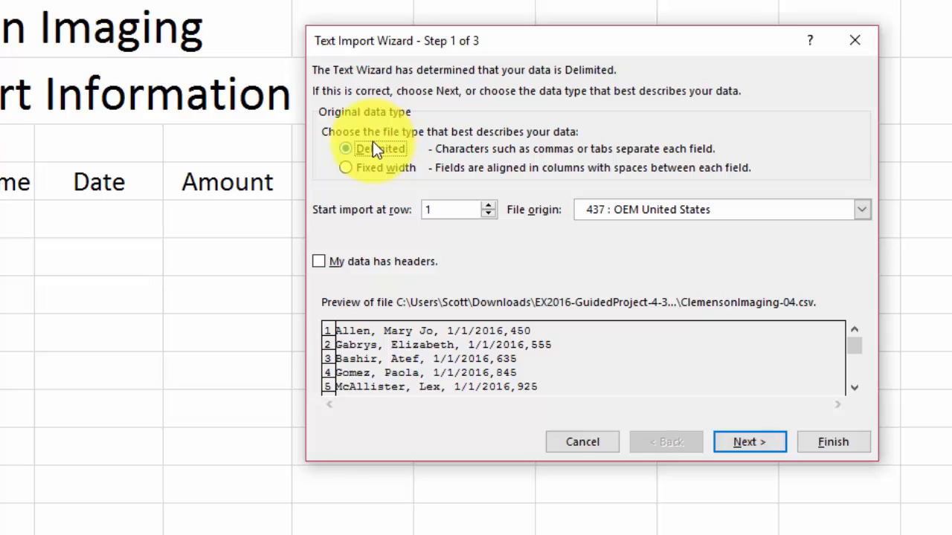
click(338, 147)
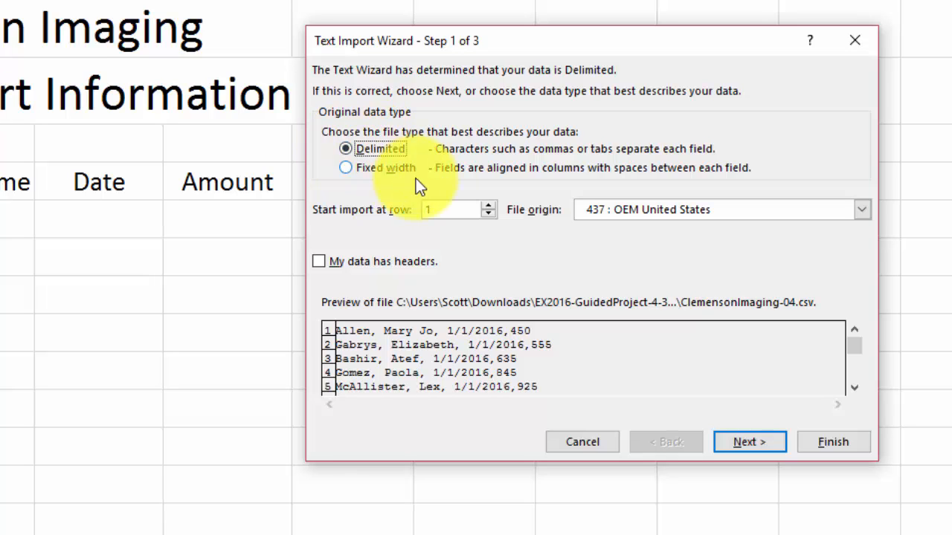
click(750, 442)
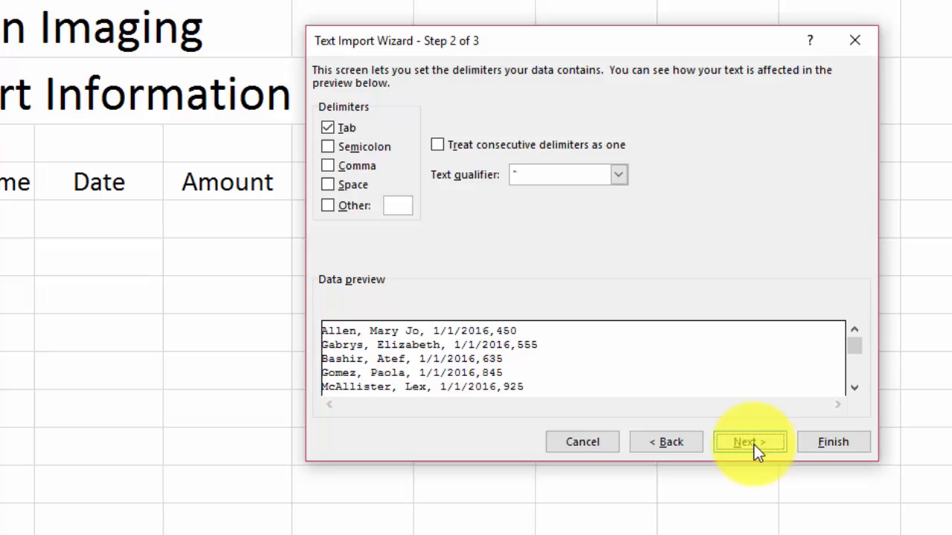
click(331, 129)
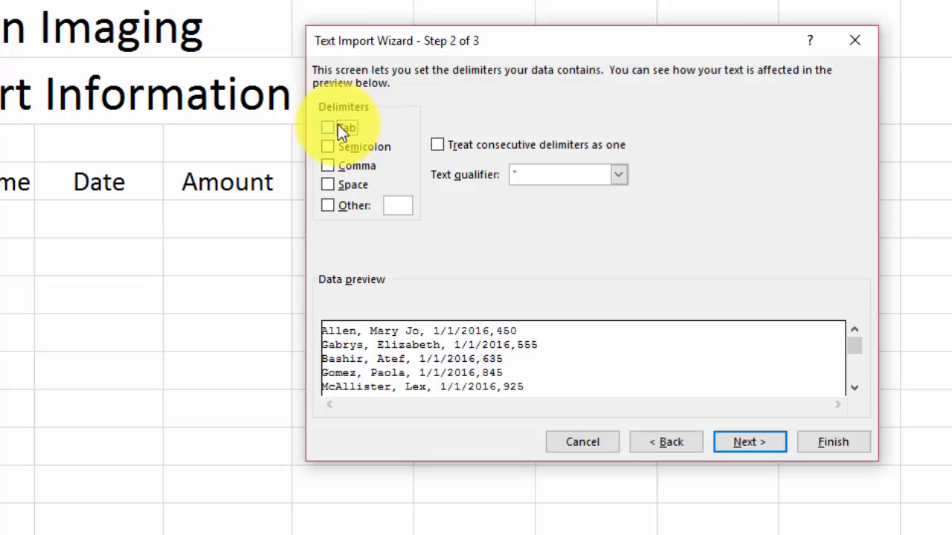
click(327, 165)
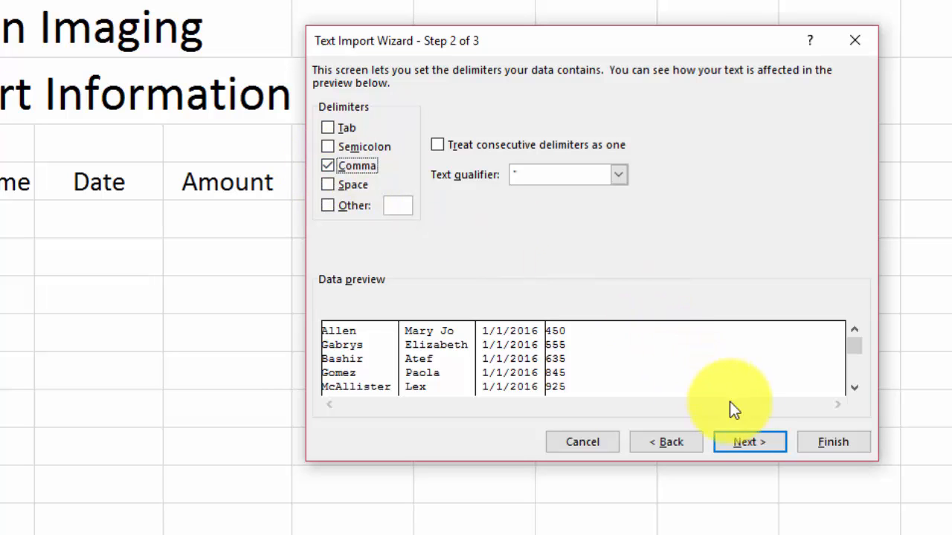
click(740, 434)
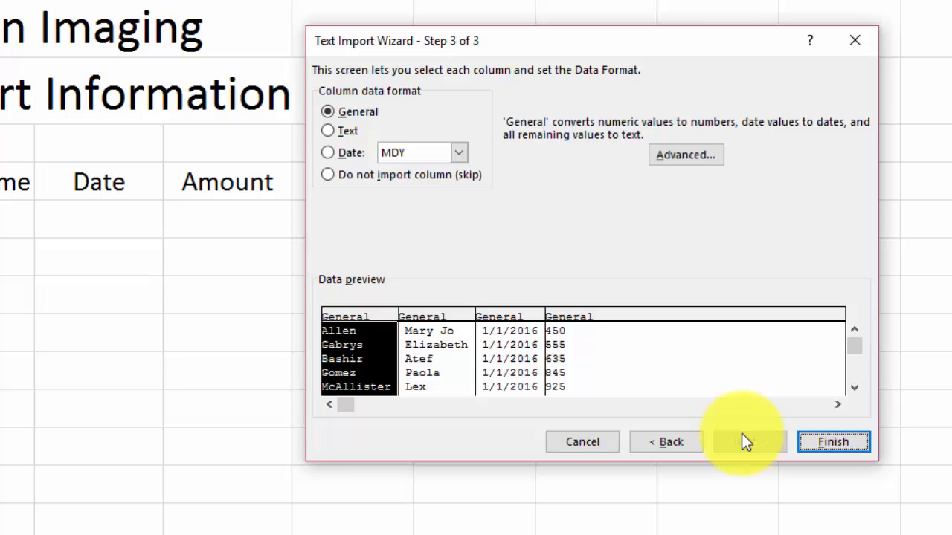
Step: Set the third column's data format to Date MDY and finish the text import wizard
click(510, 315)
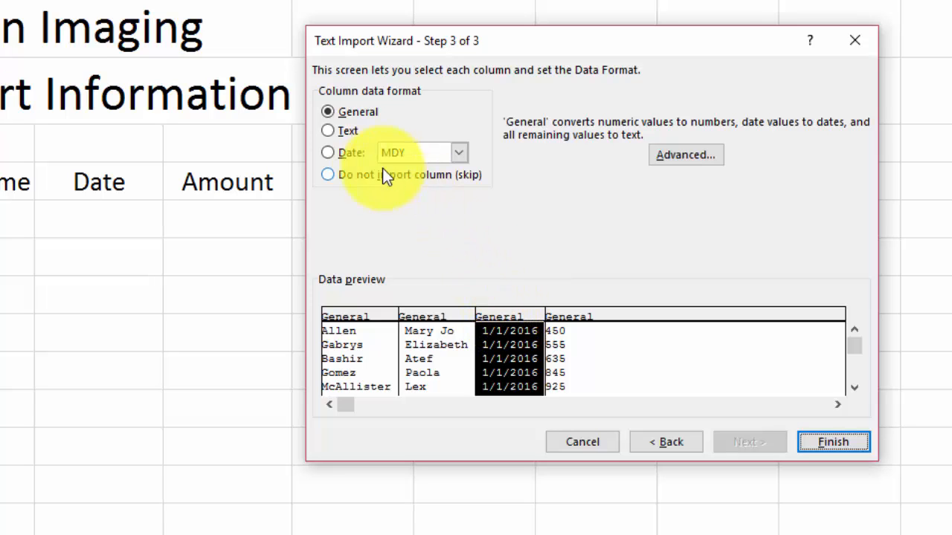
click(329, 154)
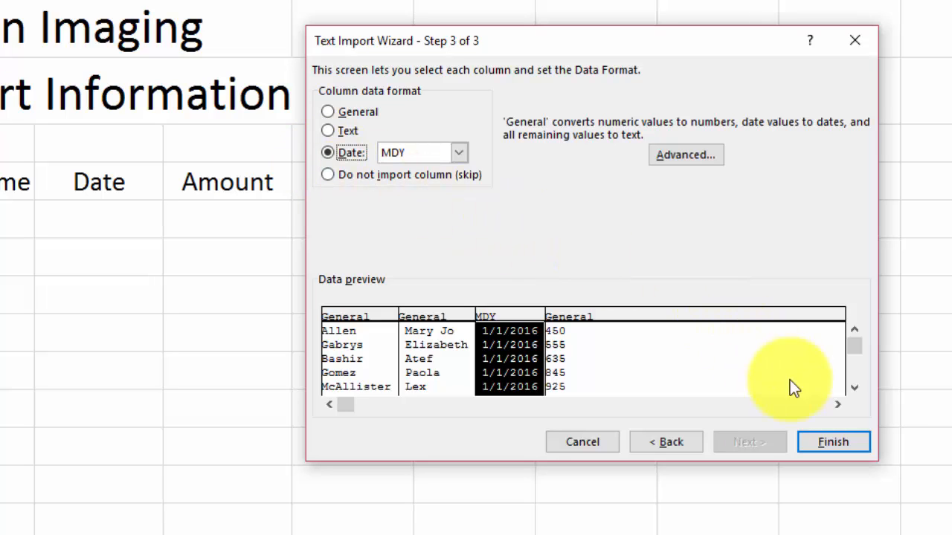
click(831, 443)
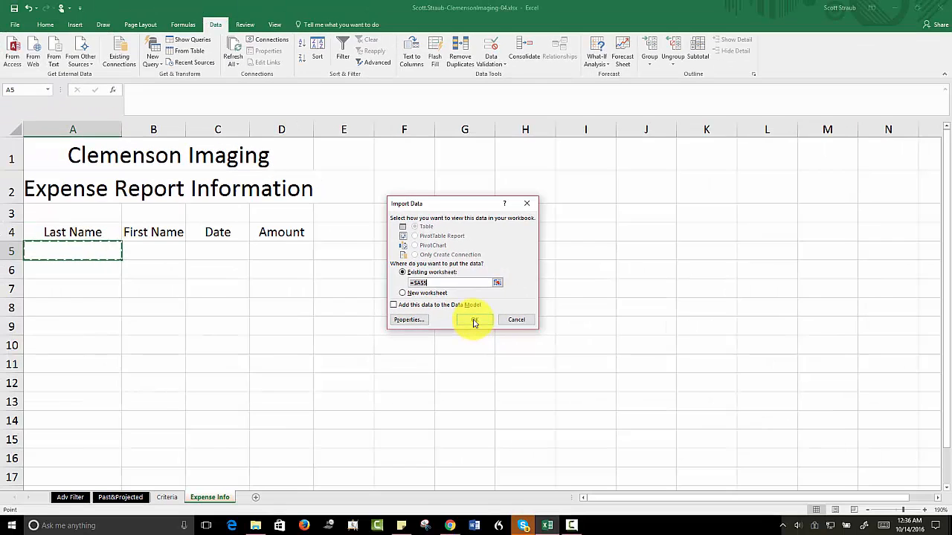
Step: Place the imported data at cell A5 of the existing worksheet and set the width of columns A through D to 12.11
click(616, 358)
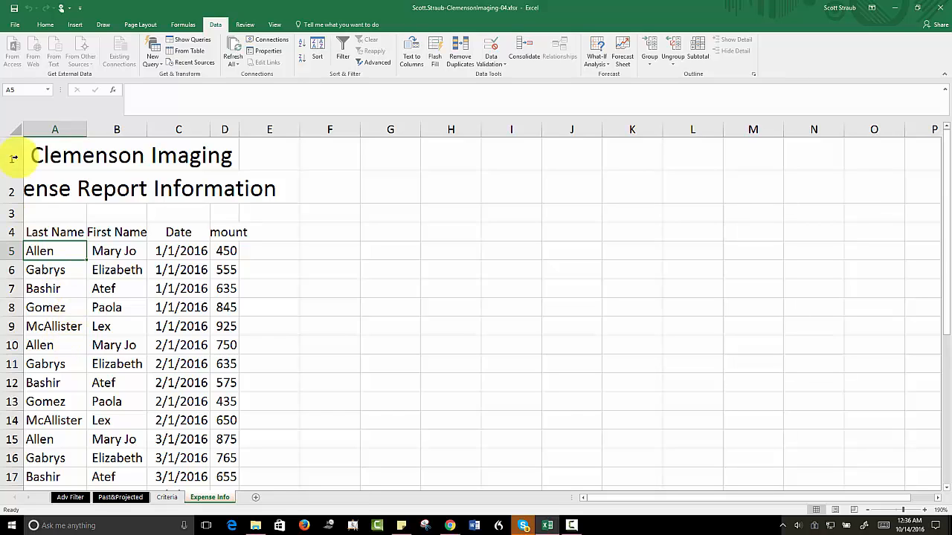
drag(48, 128, 226, 129)
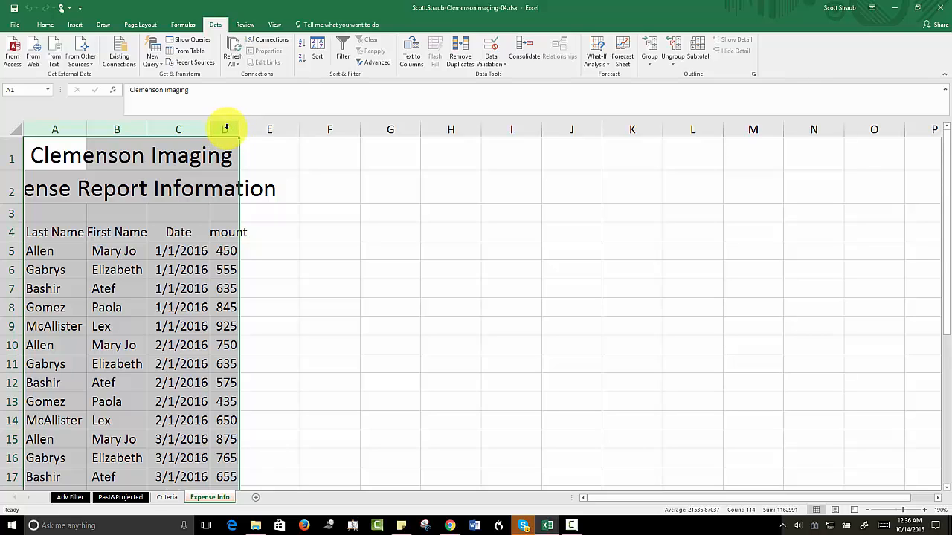
click(45, 25)
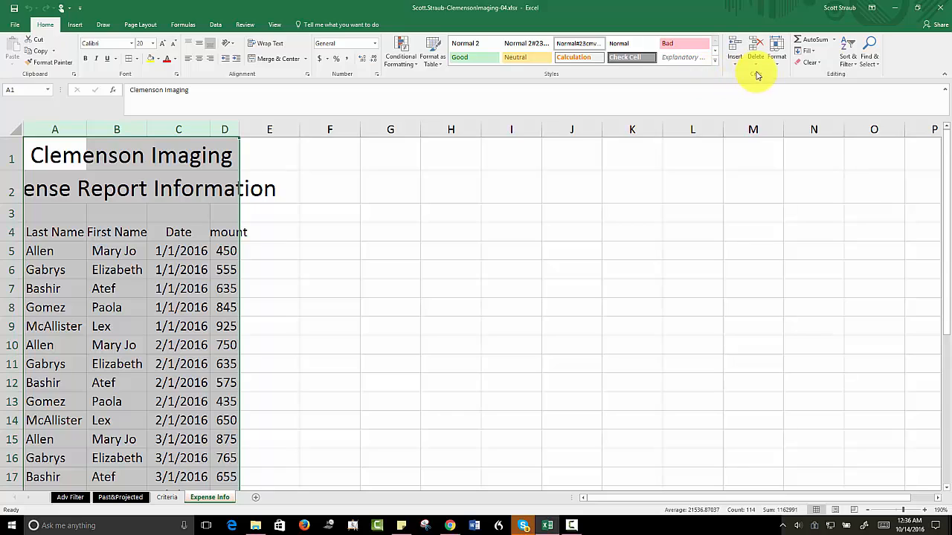
click(780, 67)
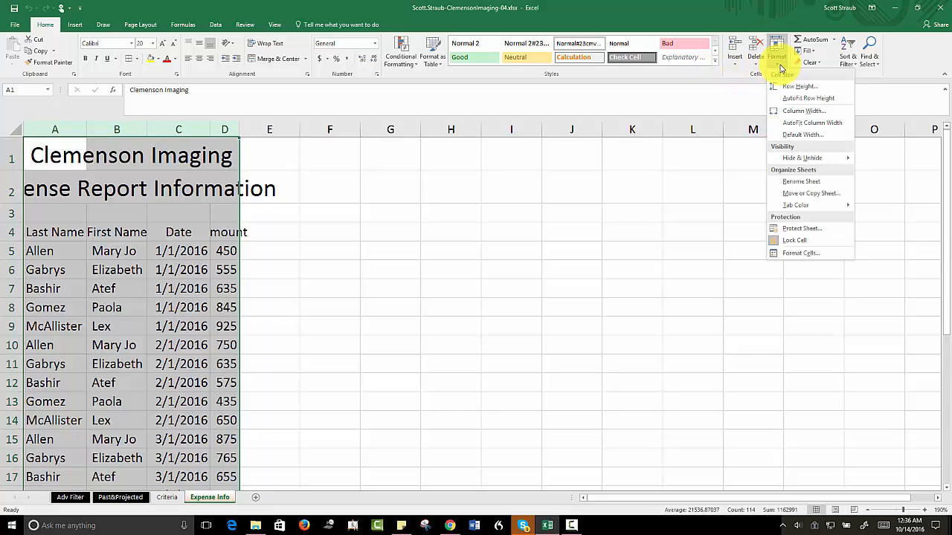
click(793, 111)
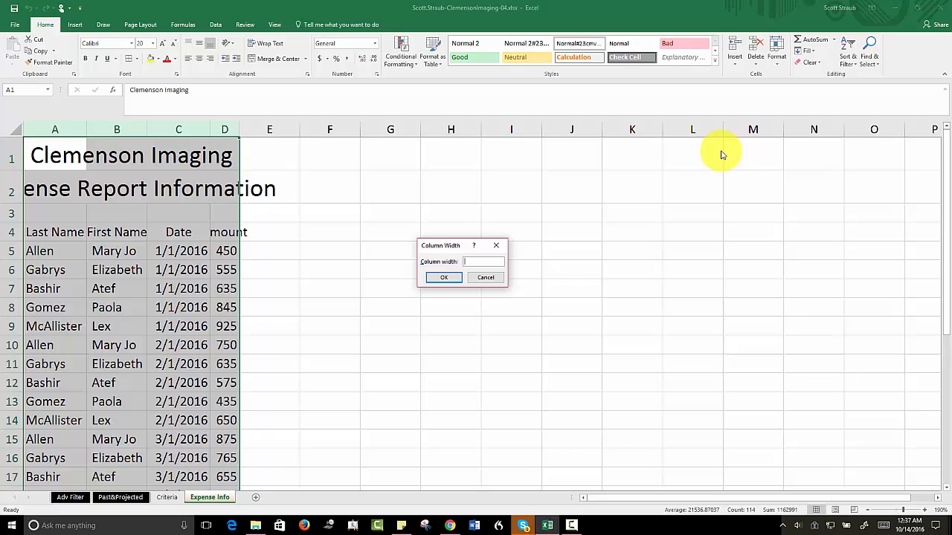
text(12.11)
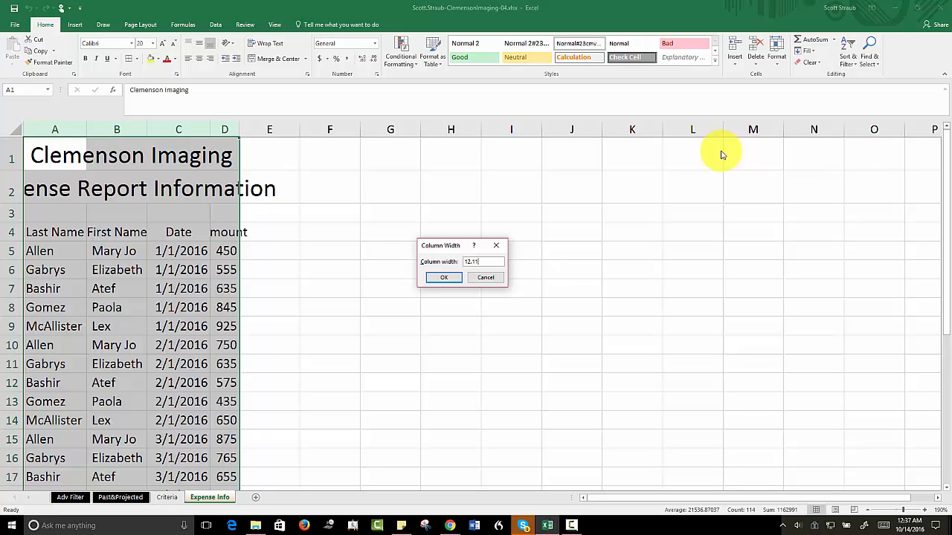
click(445, 278)
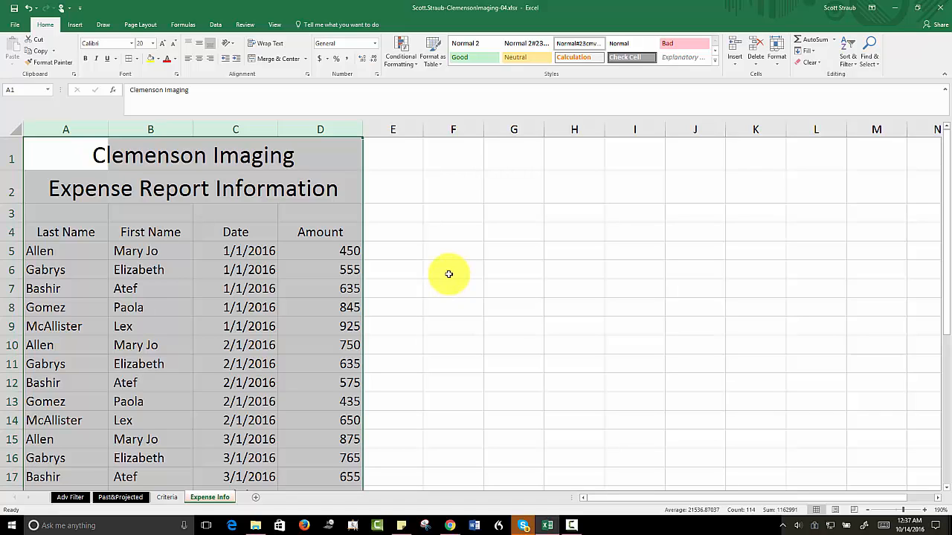
click(435, 194)
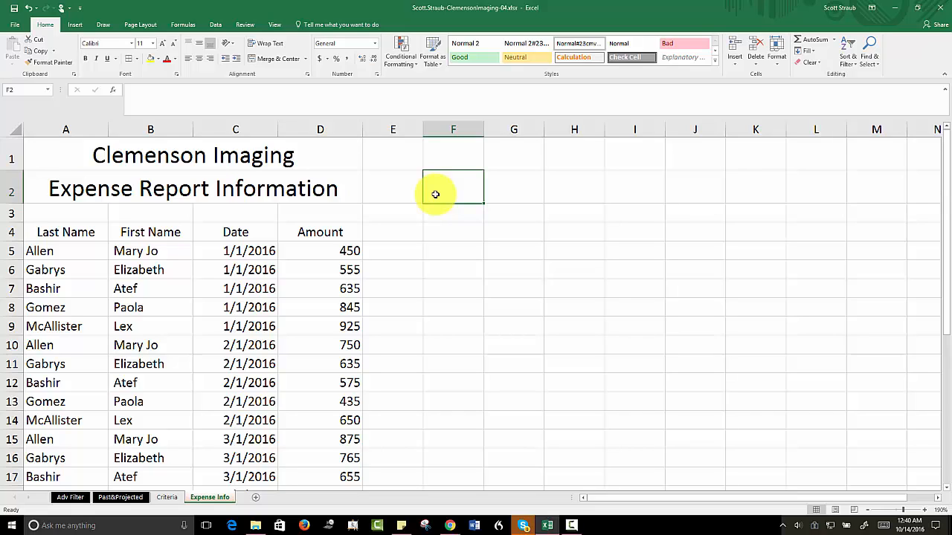
Step: Sort the imported expense records by Last Name from A to Z
click(44, 253)
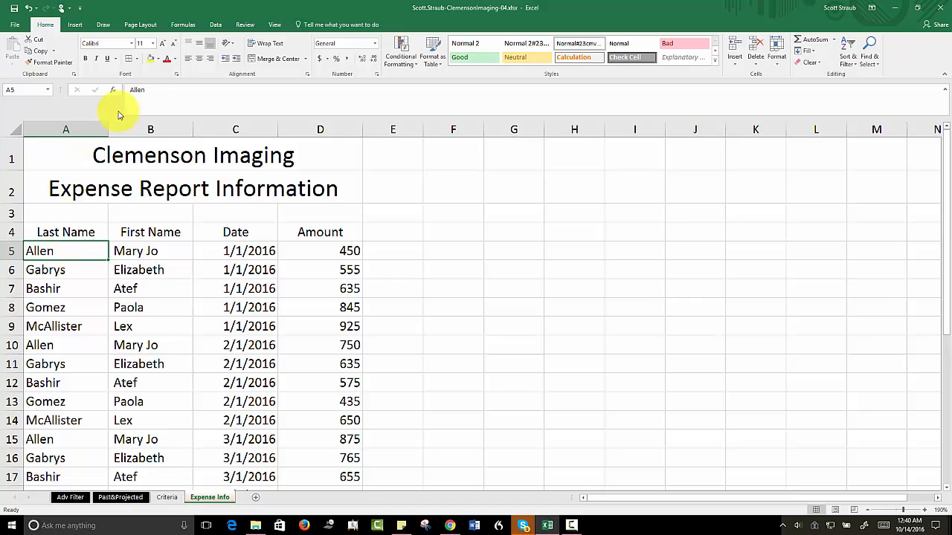
click(216, 26)
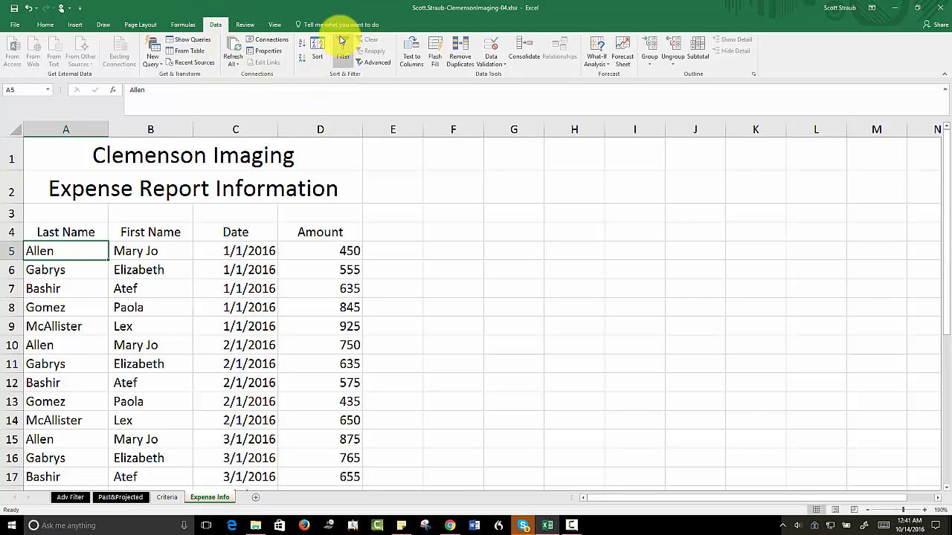
click(302, 46)
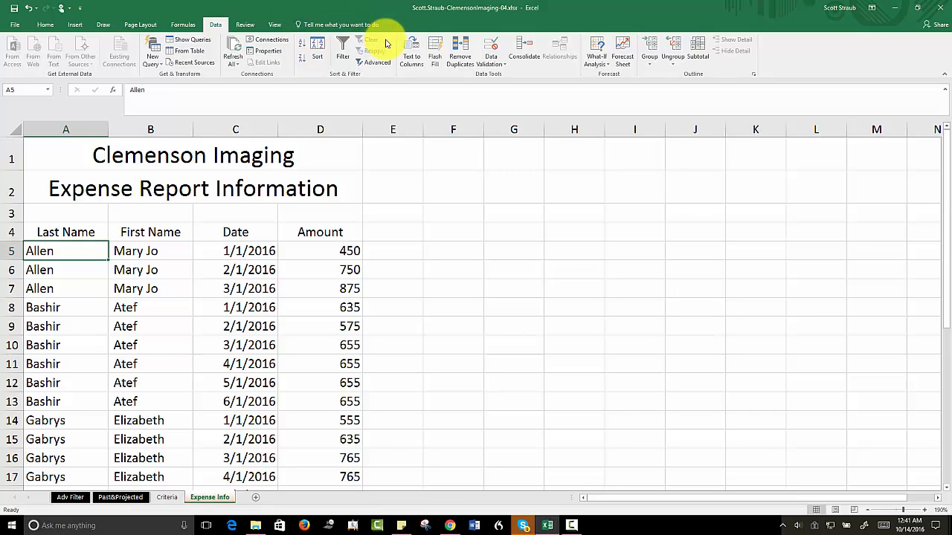
Step: Add subtotals to the expense records at each change in Last Name, using the Average function on Amount
click(698, 53)
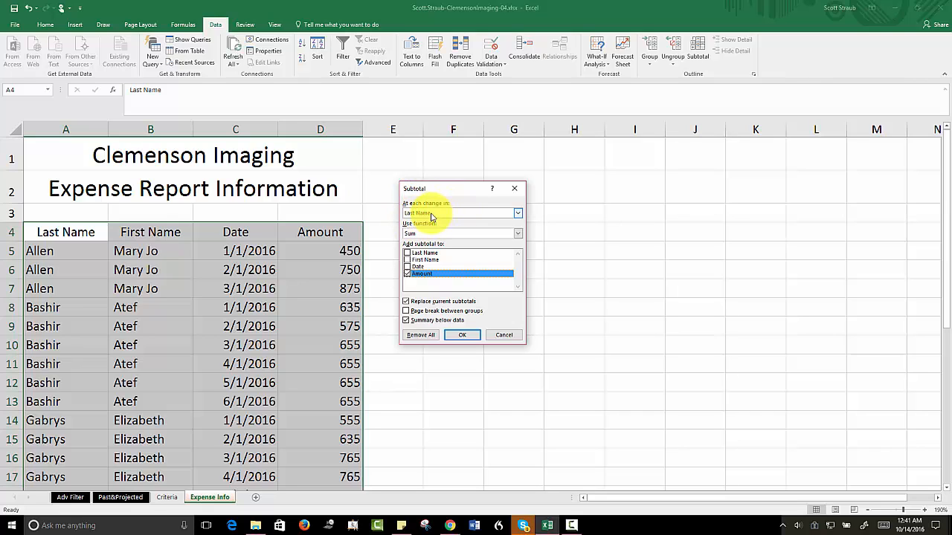
click(519, 215)
click(519, 215)
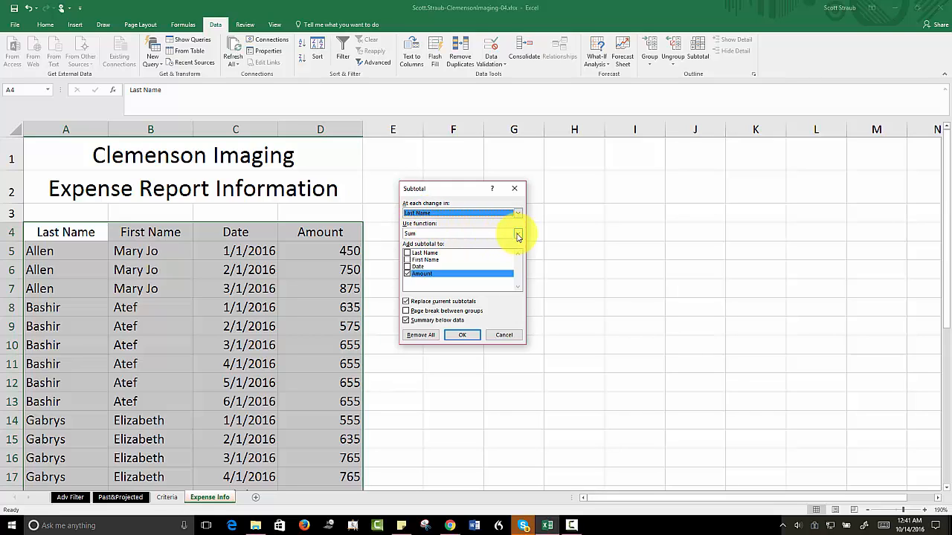
click(519, 235)
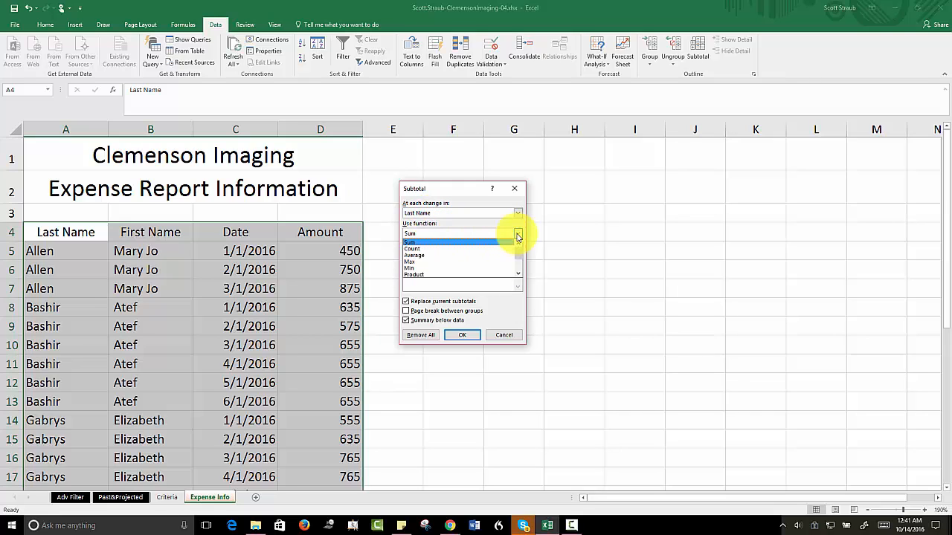
click(421, 256)
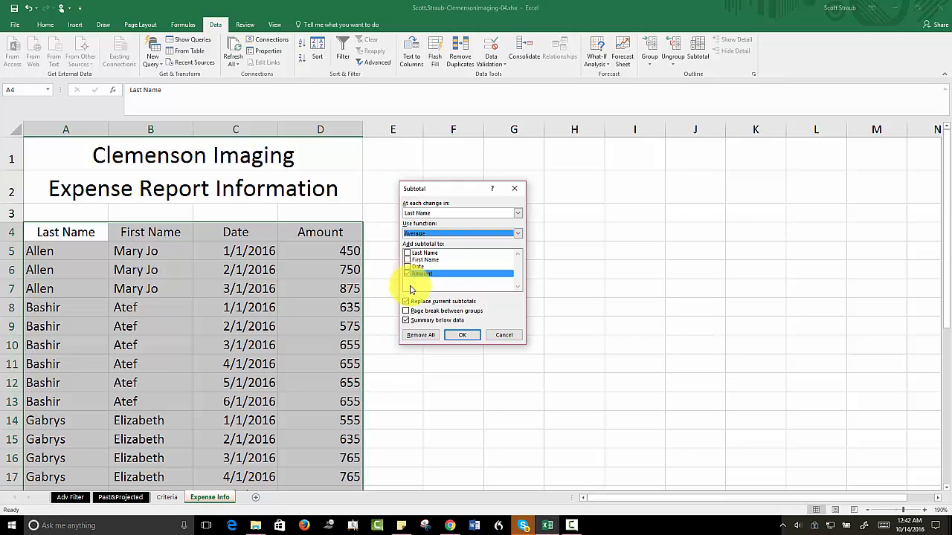
click(454, 336)
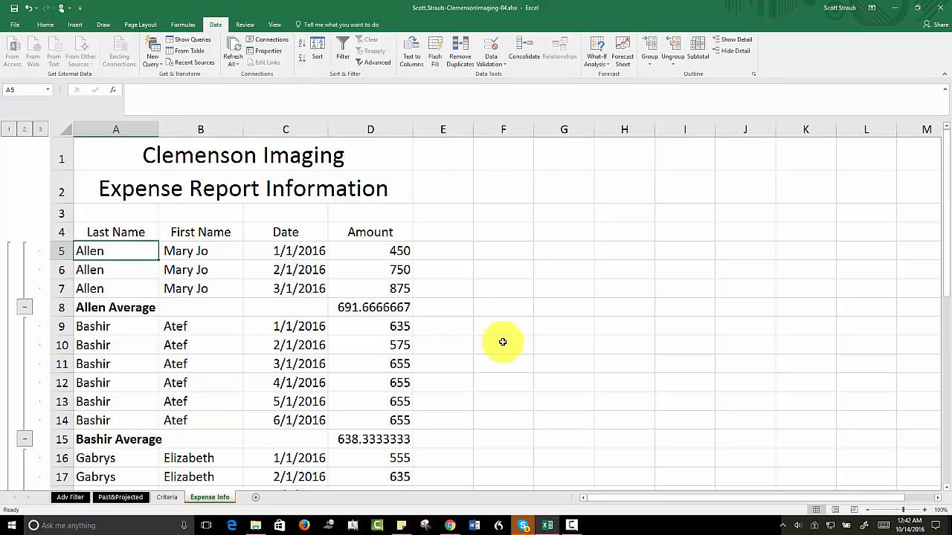
Step: Format the Amount column D as Currency with no decimal places
click(371, 130)
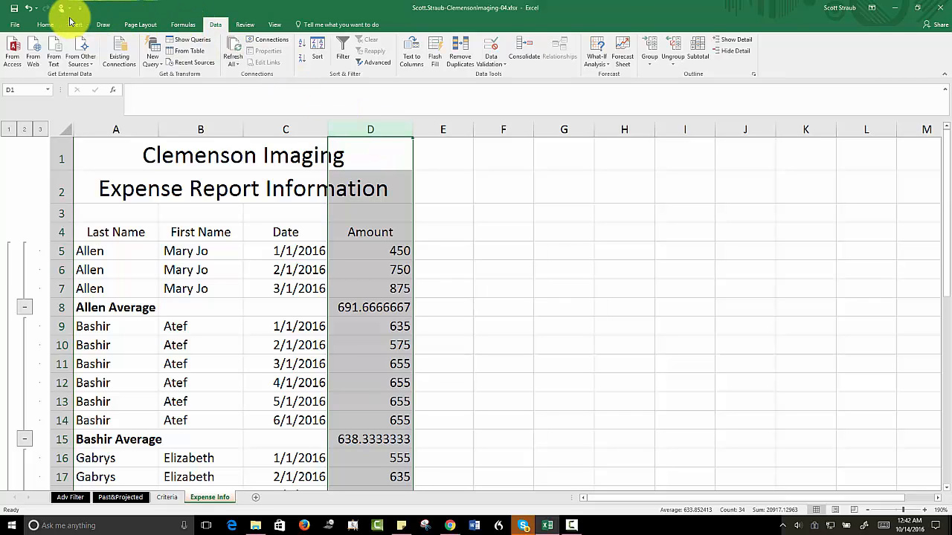
click(45, 25)
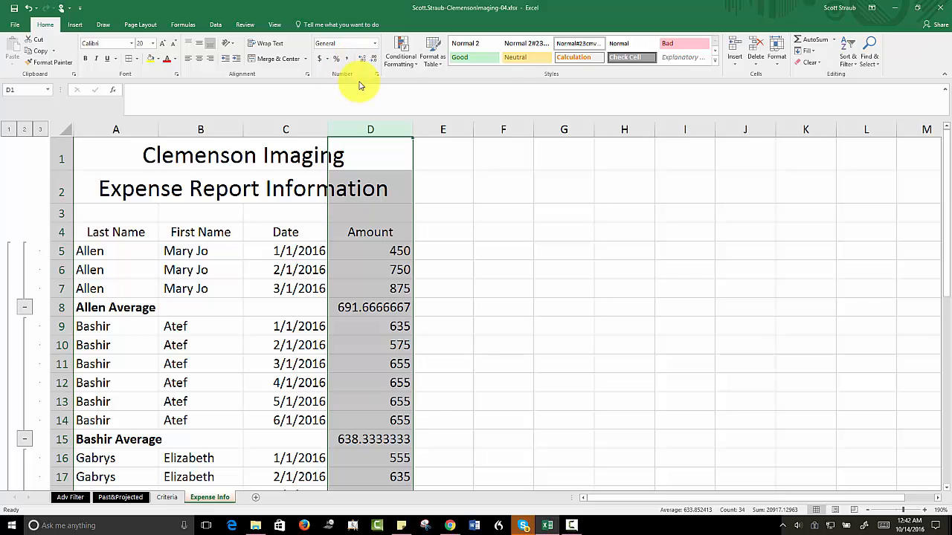
click(376, 43)
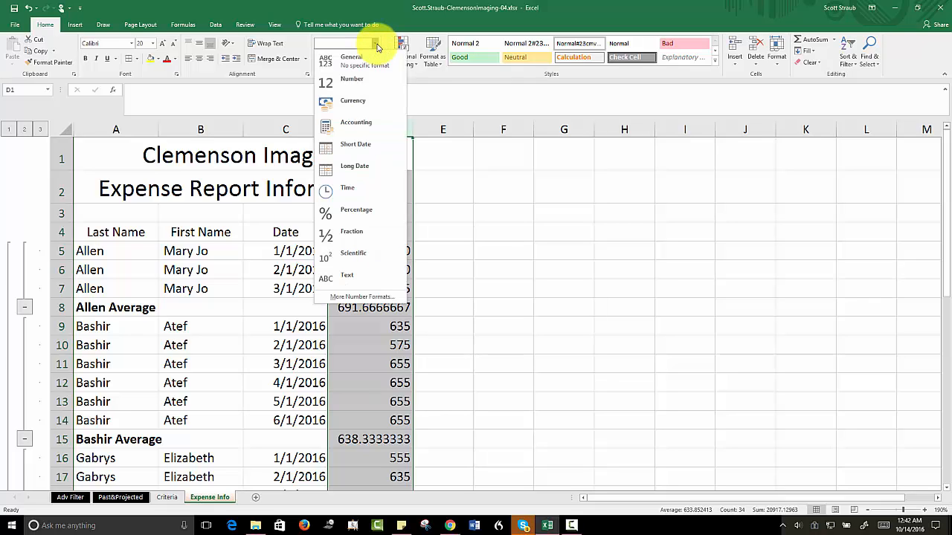
click(351, 100)
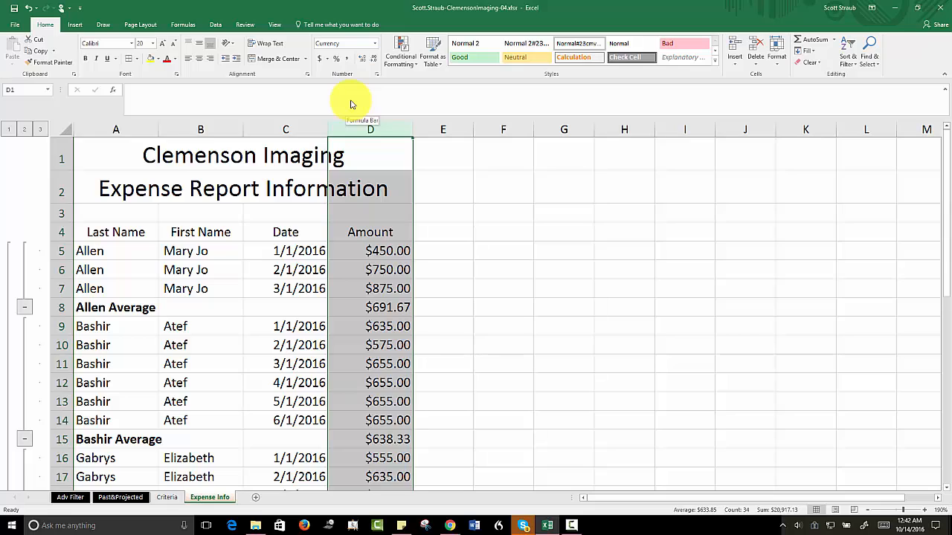
click(375, 60)
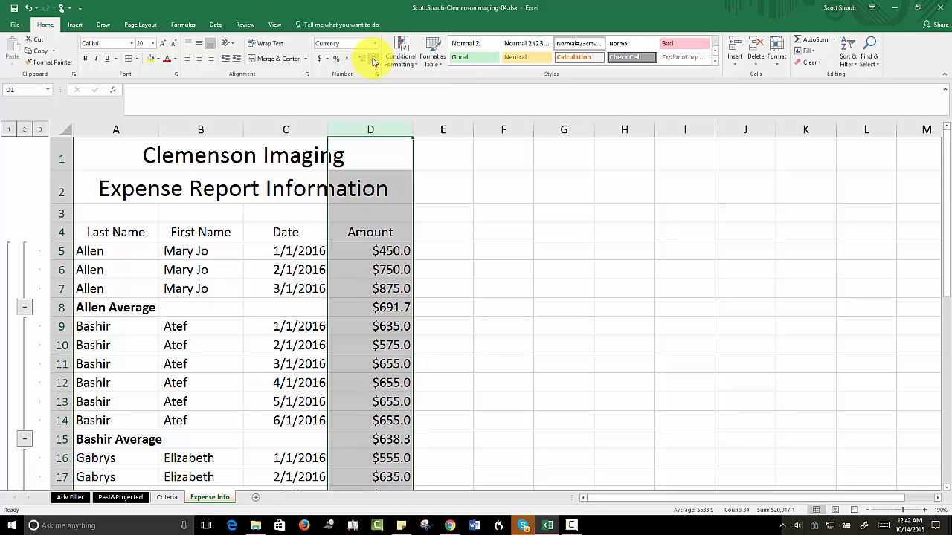
click(374, 60)
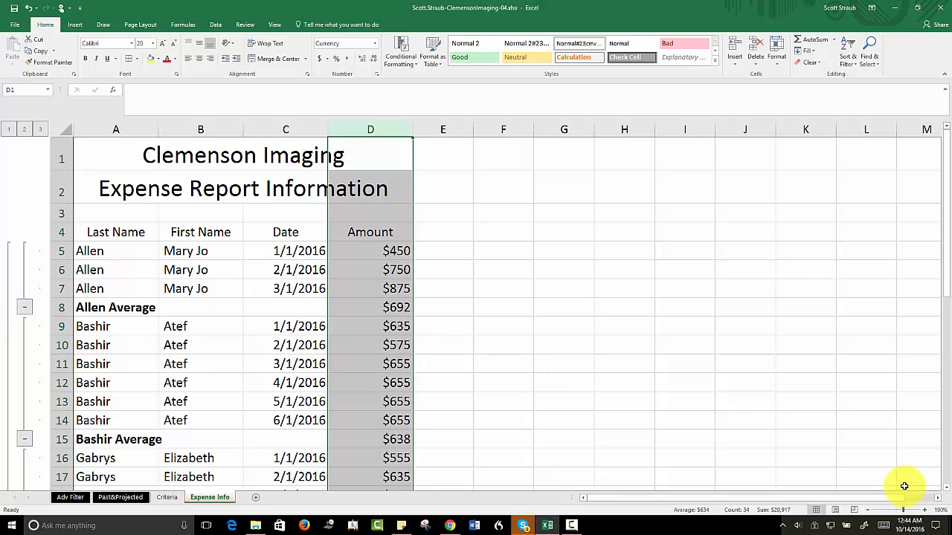
Step: Collapse the detail rows of the first and last employee groups in the subtotal outline, leaving their average rows
drag(903, 510, 905, 510)
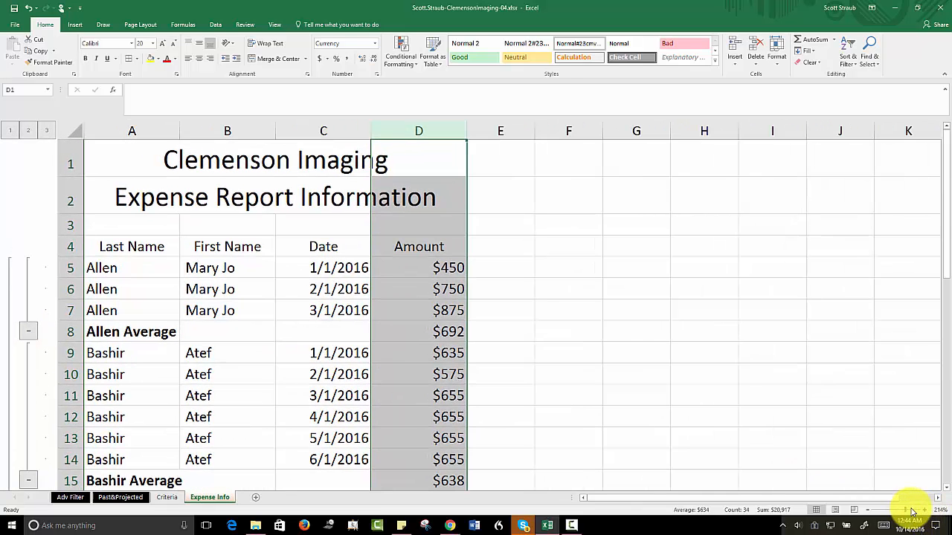
click(25, 332)
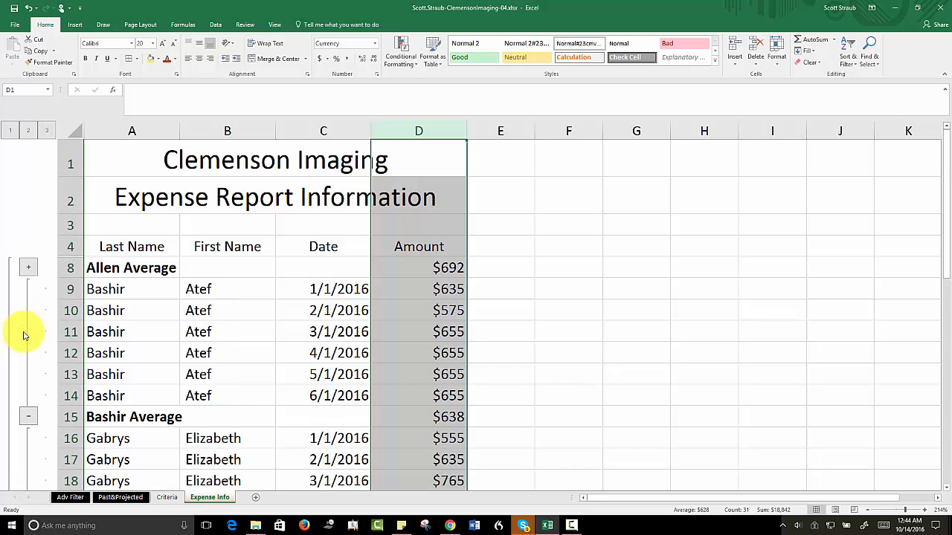
scroll(23, 336, down, 7)
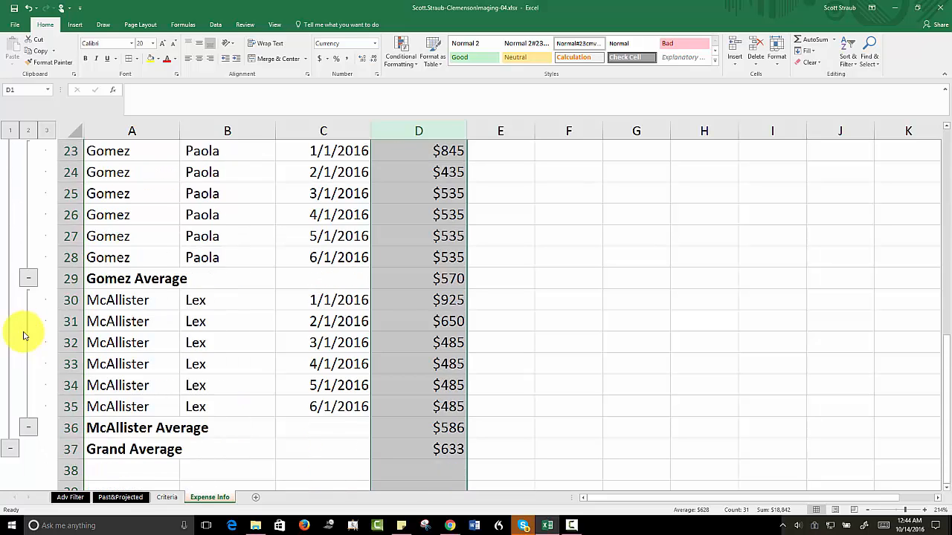
scroll(23, 336, down, 3)
scroll(23, 334, up, 1)
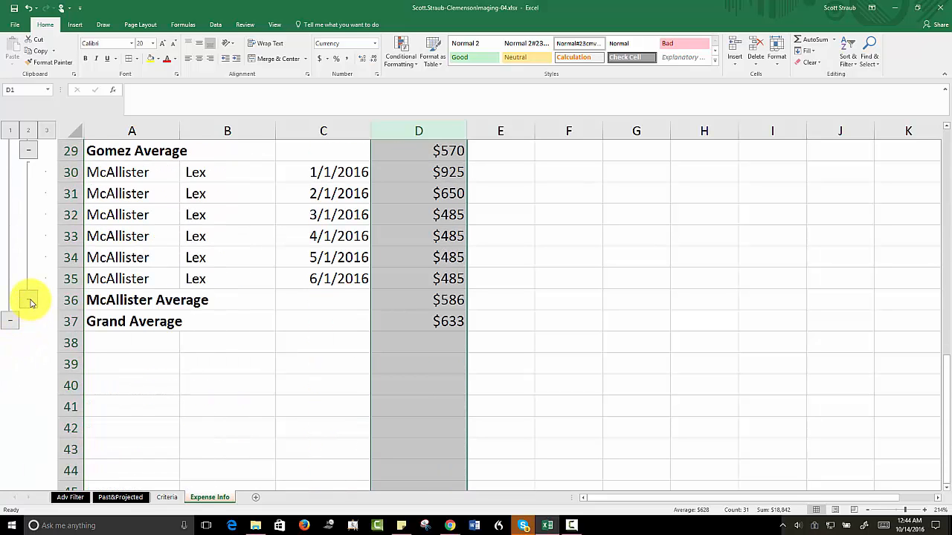
click(29, 301)
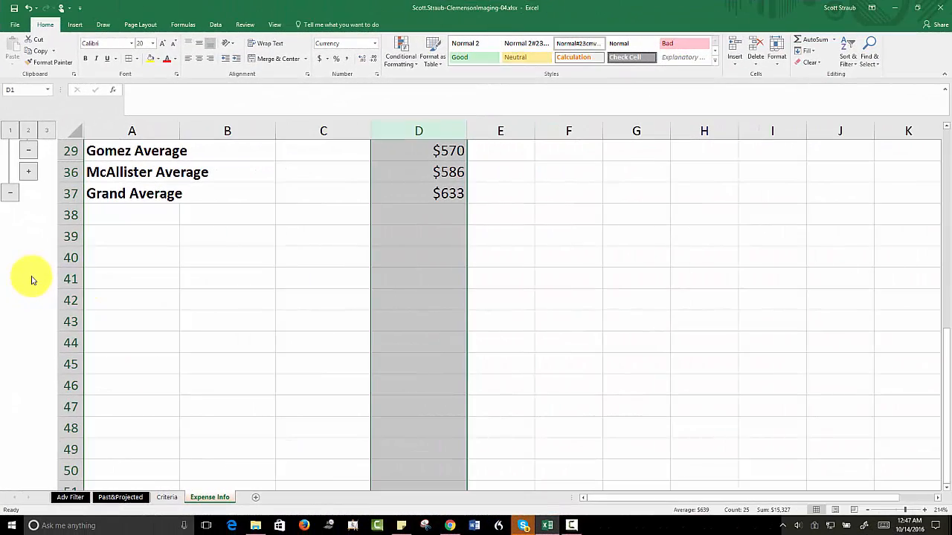
Step: Select the data range A4:E60 on the Past&Projected sheet and bring up its Quick Analysis table options
click(118, 497)
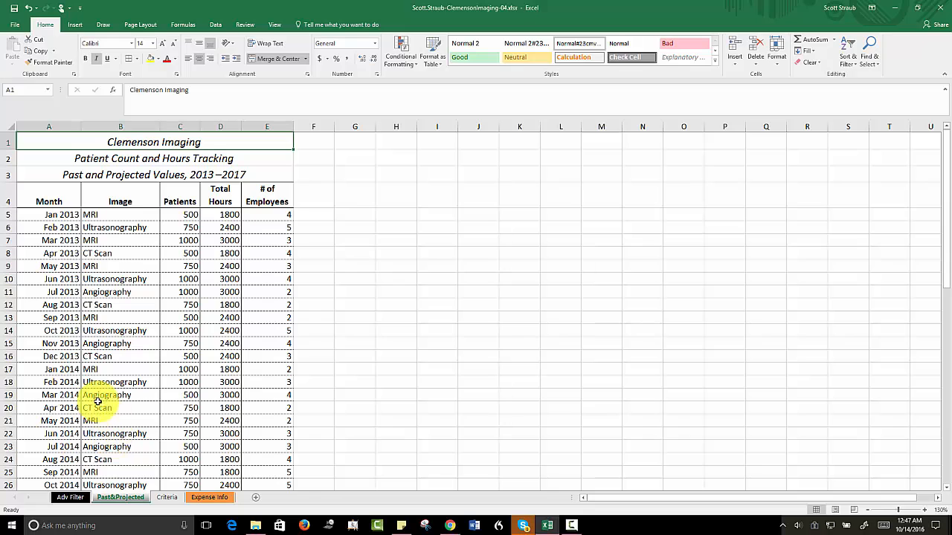
drag(35, 197, 264, 463)
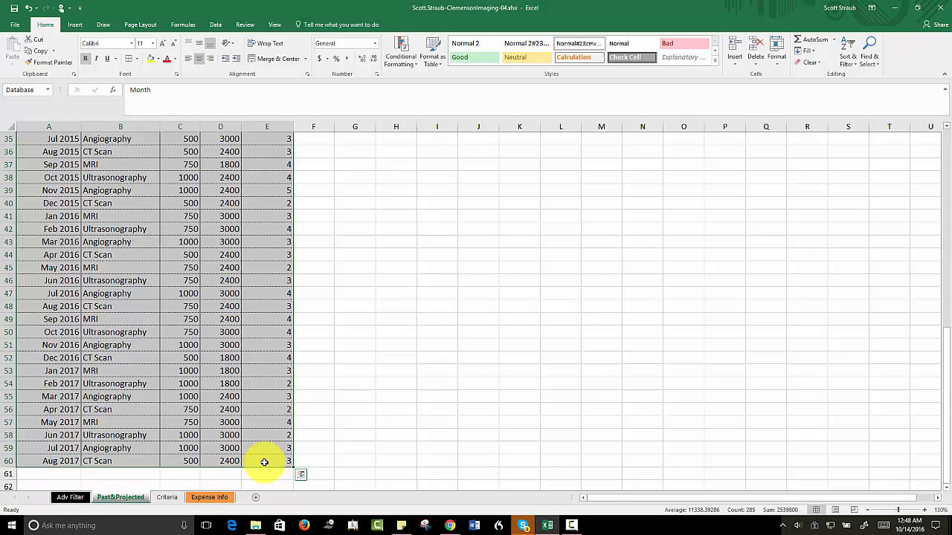
click(302, 476)
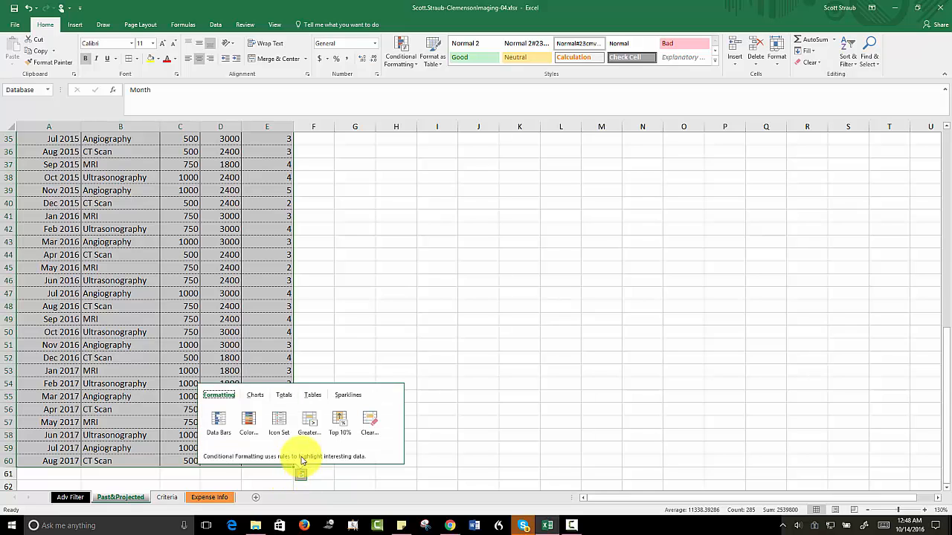
click(313, 396)
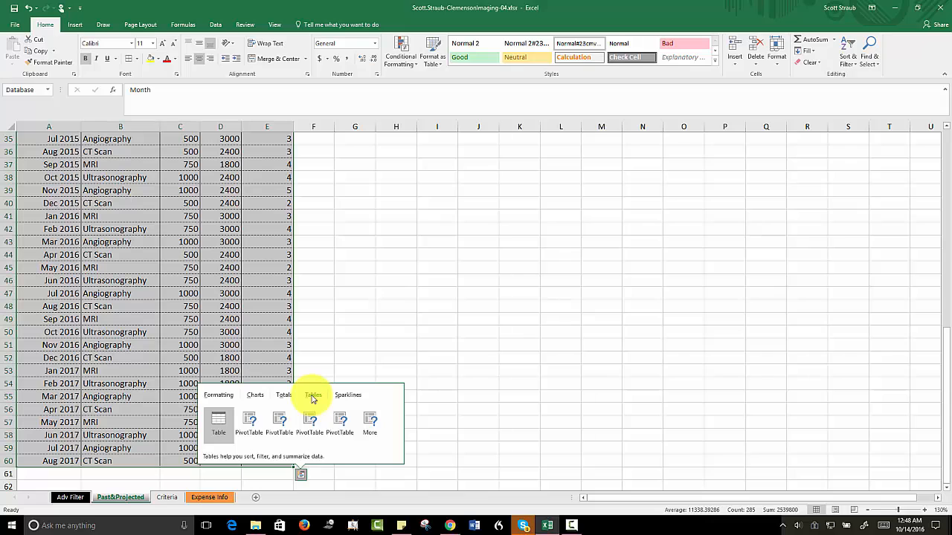
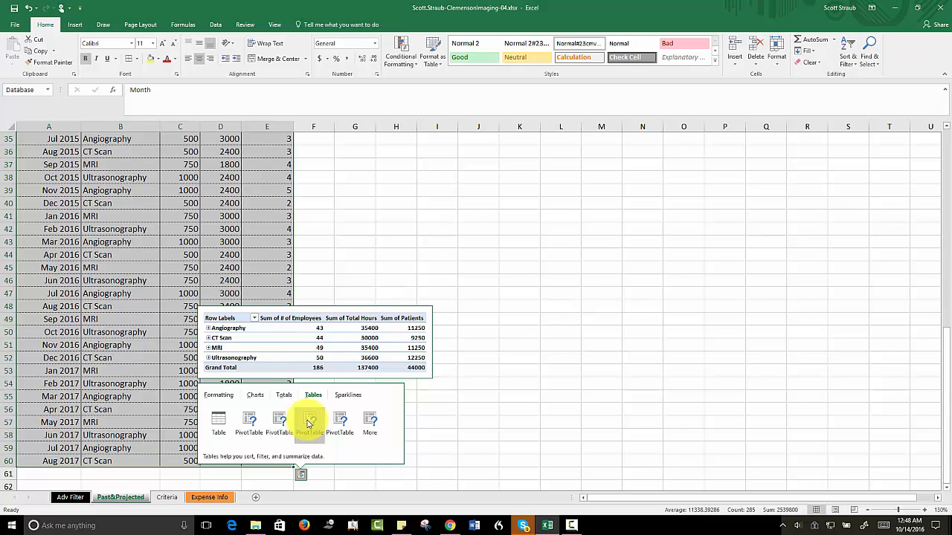
Step: Create the suggested PivotTable summing # of Employees, Total Hours and Patients by Image, and rename its new sheet PivotTable
click(309, 424)
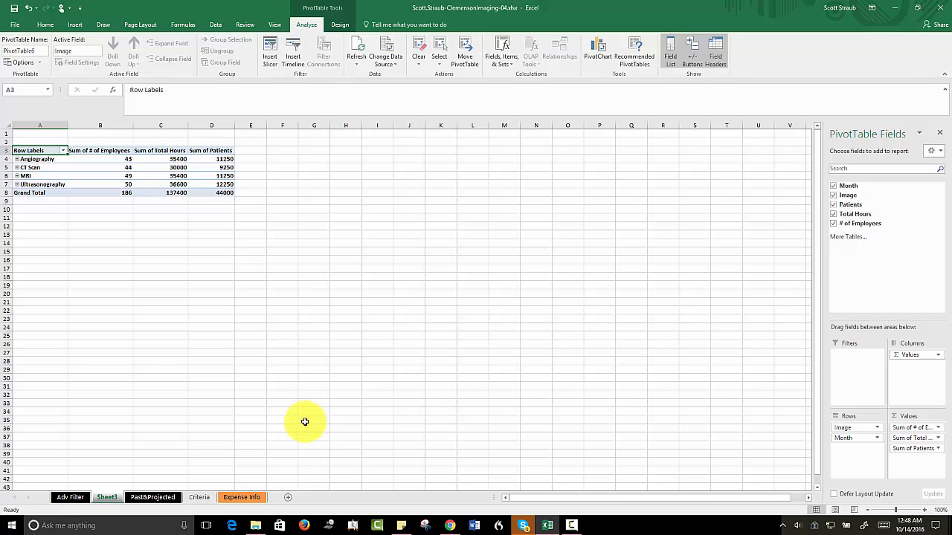
right_click(108, 501)
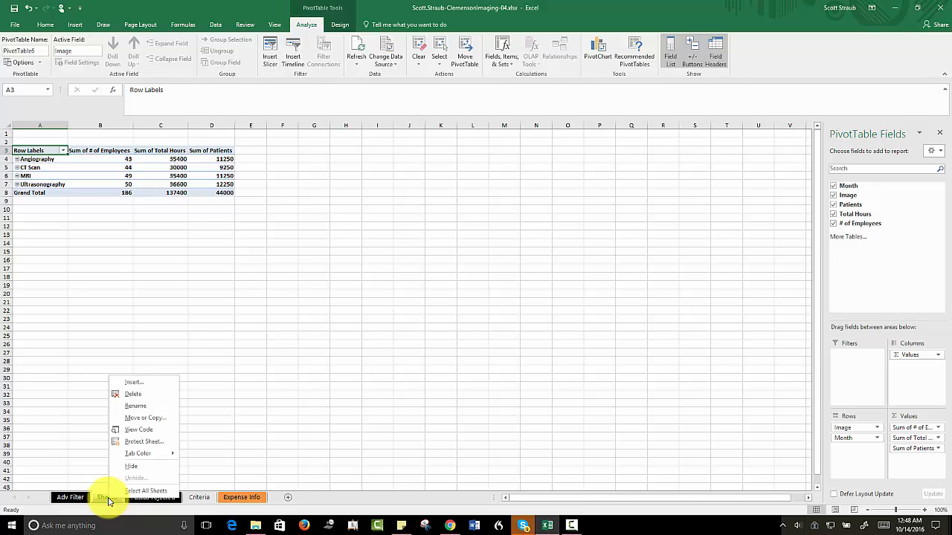
click(135, 408)
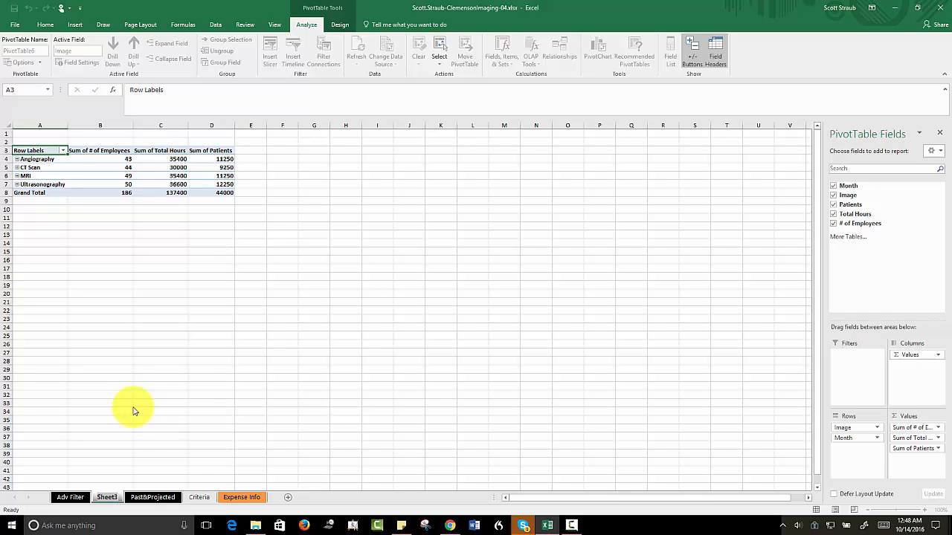
text(P)
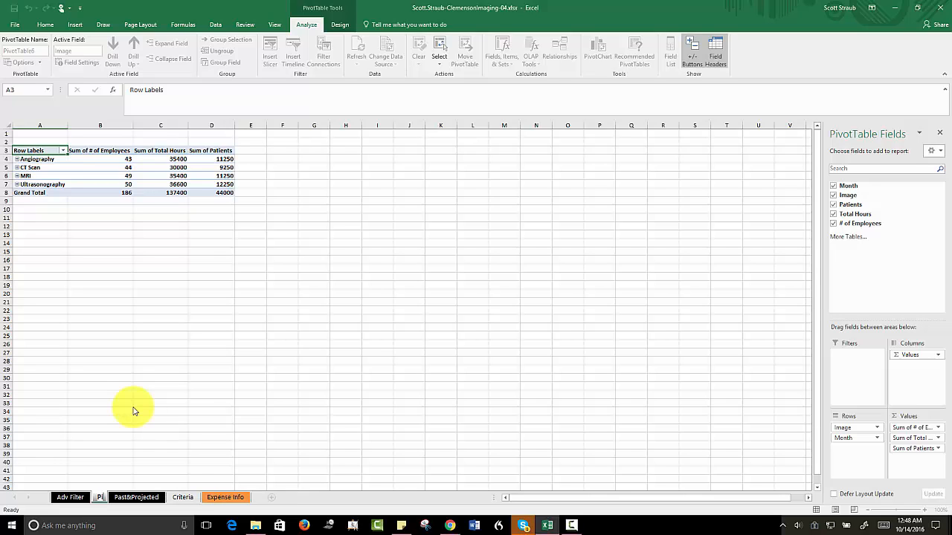
text(ivotTable)
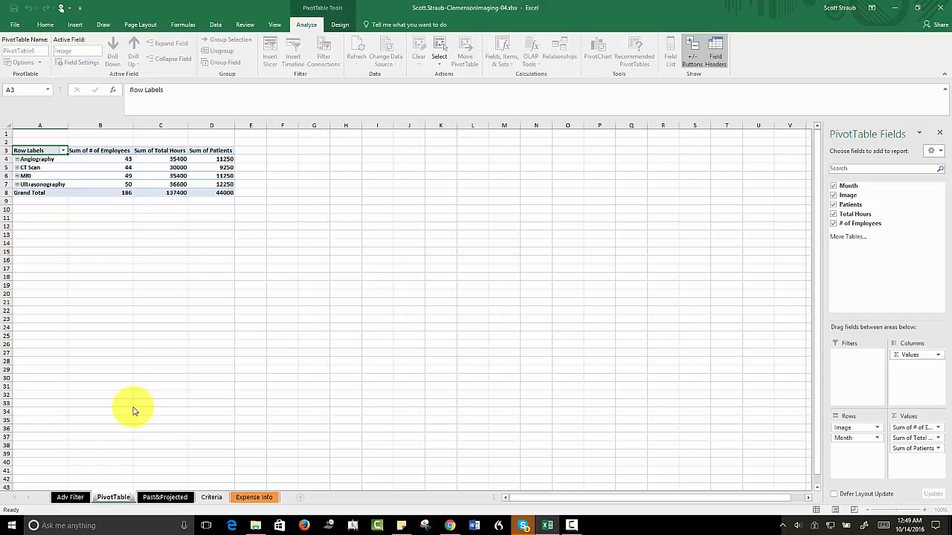
click(149, 404)
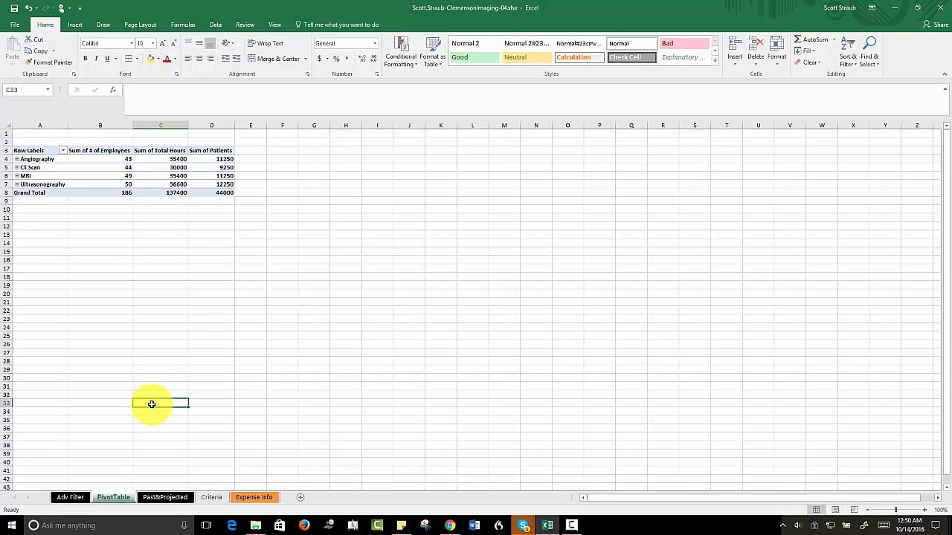
Step: Remove the Month field from the PivotTable's row area, leaving only Image
click(34, 151)
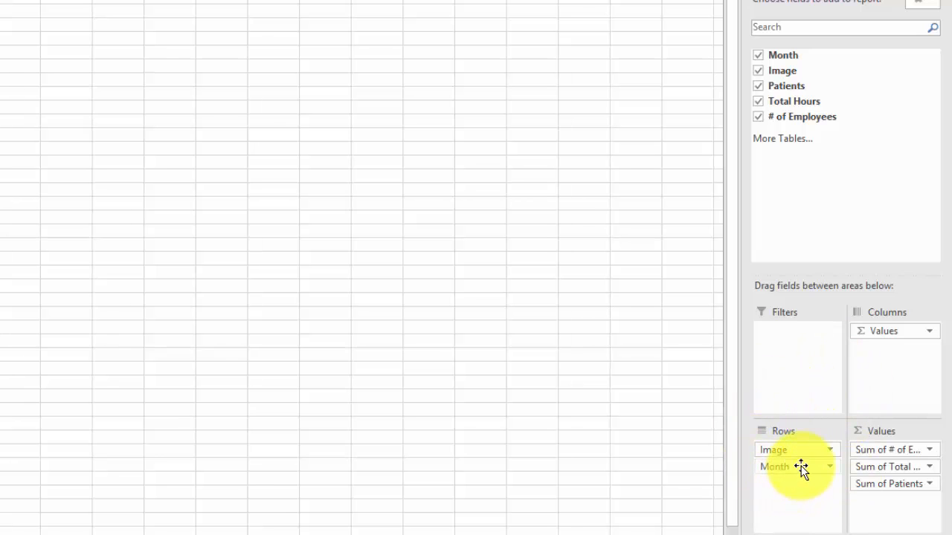
drag(801, 467, 582, 404)
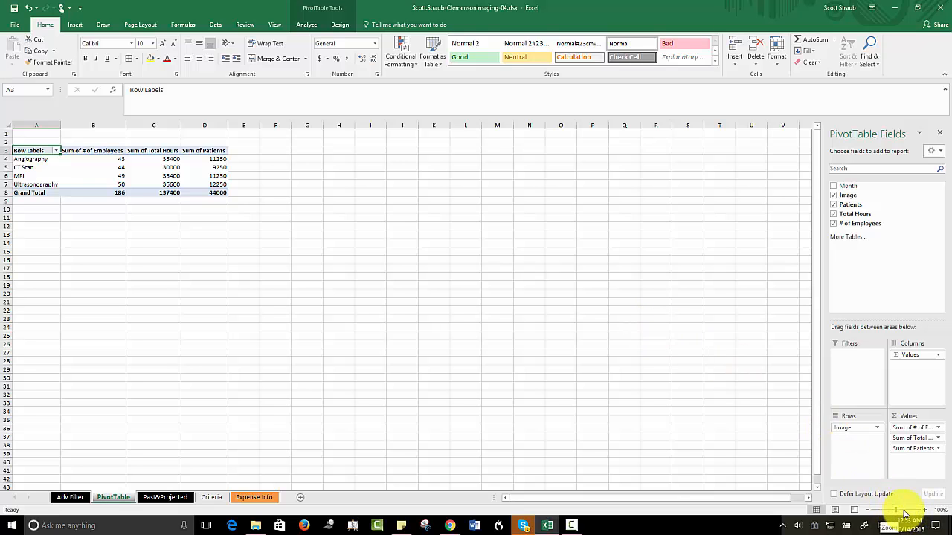
drag(905, 513, 907, 514)
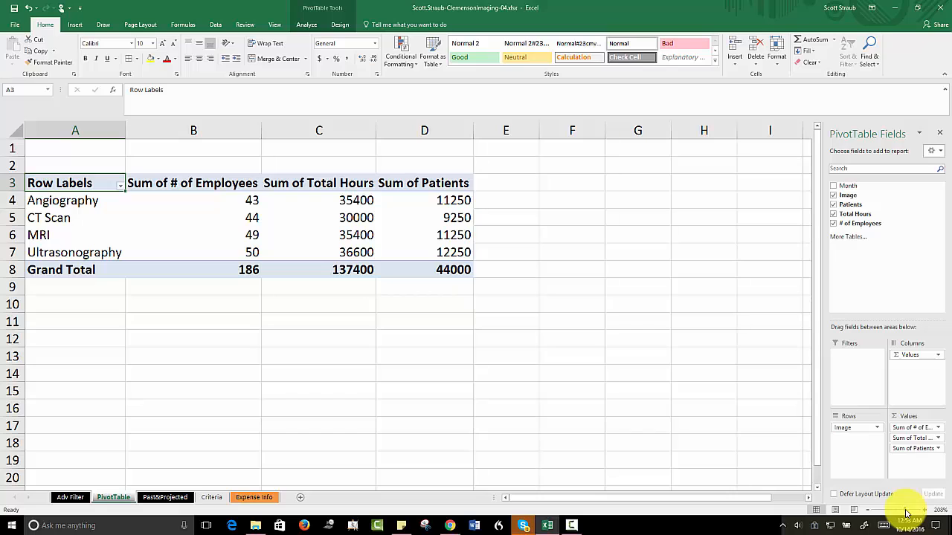
Step: Format the Sum of Total Hours value field as Number with a thousands separator and 0 decimal places
click(307, 203)
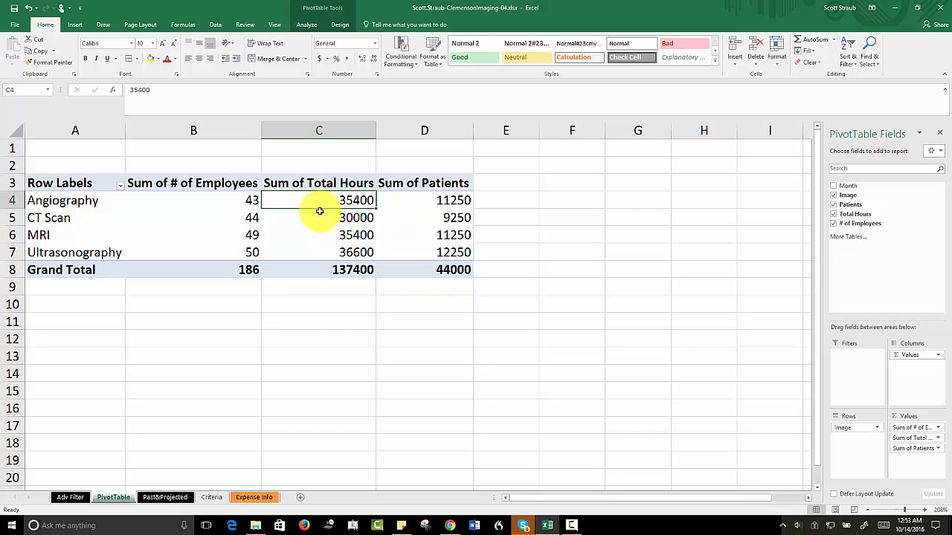
click(306, 25)
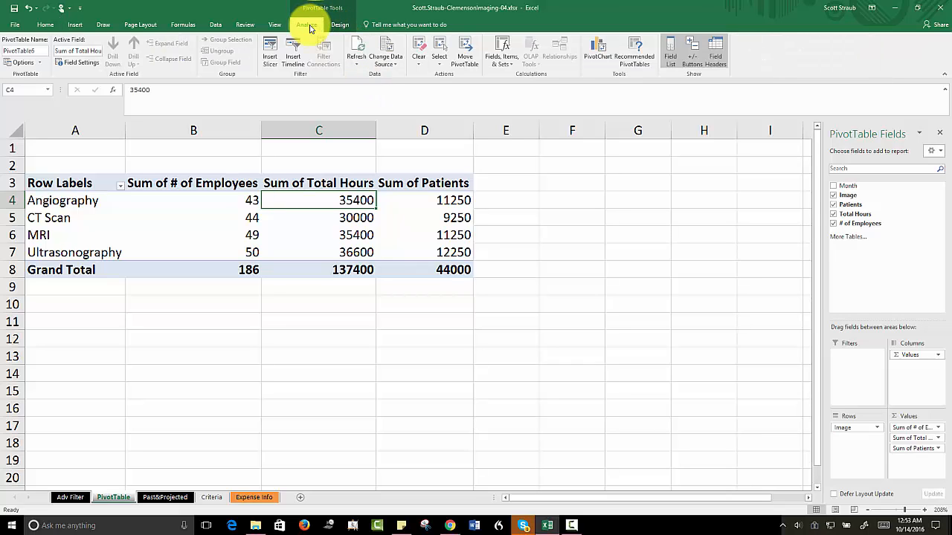
click(79, 65)
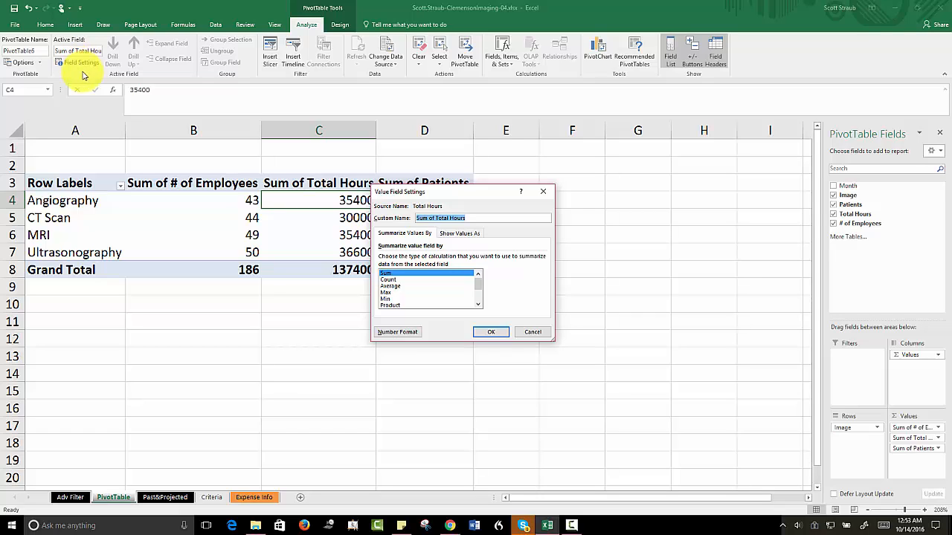
click(393, 332)
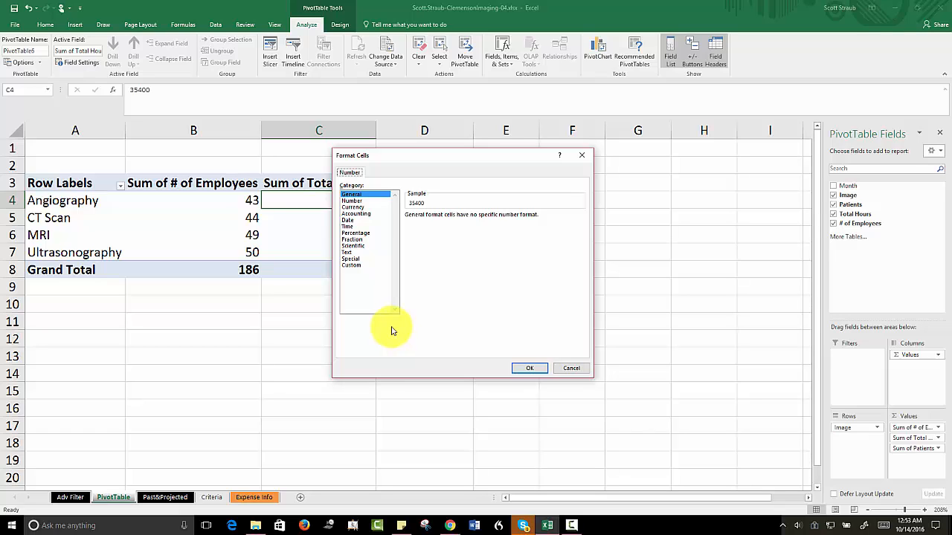
click(351, 201)
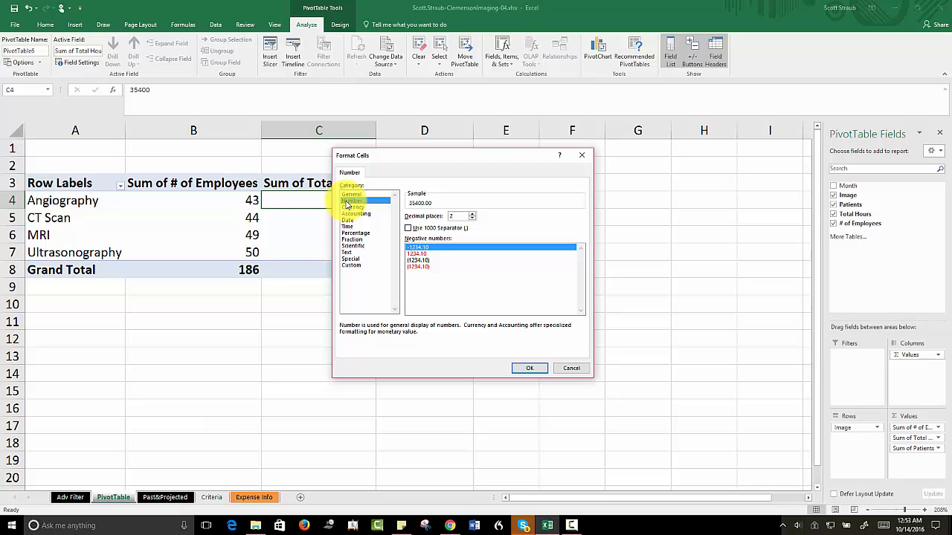
click(407, 228)
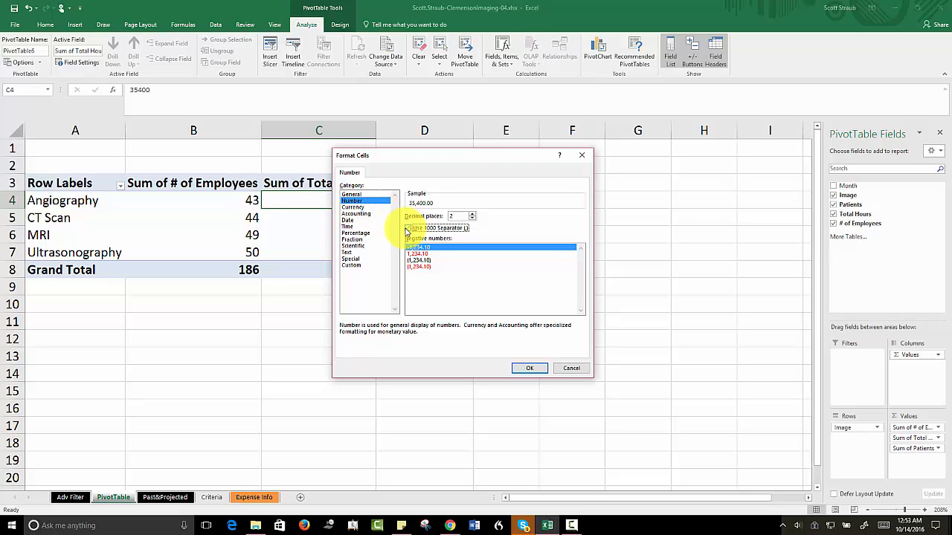
click(472, 218)
click(472, 219)
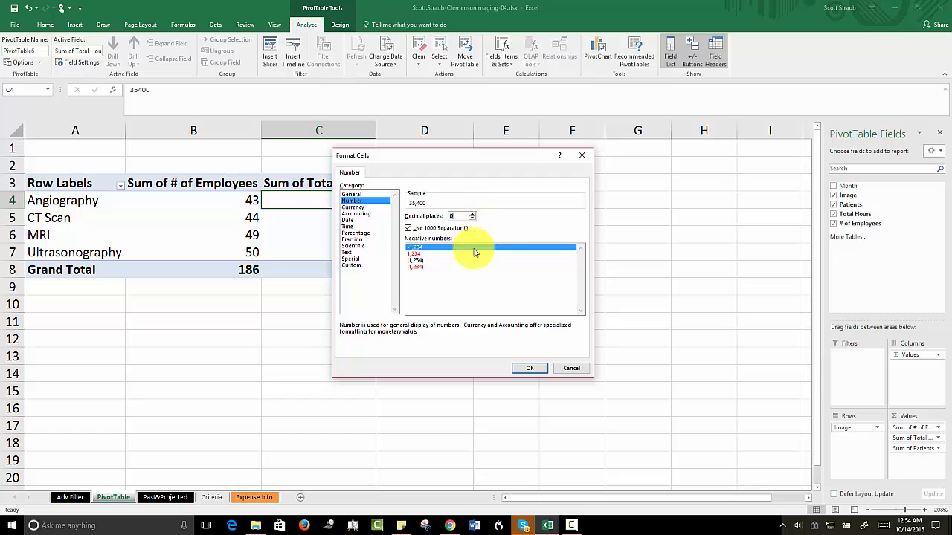
click(527, 369)
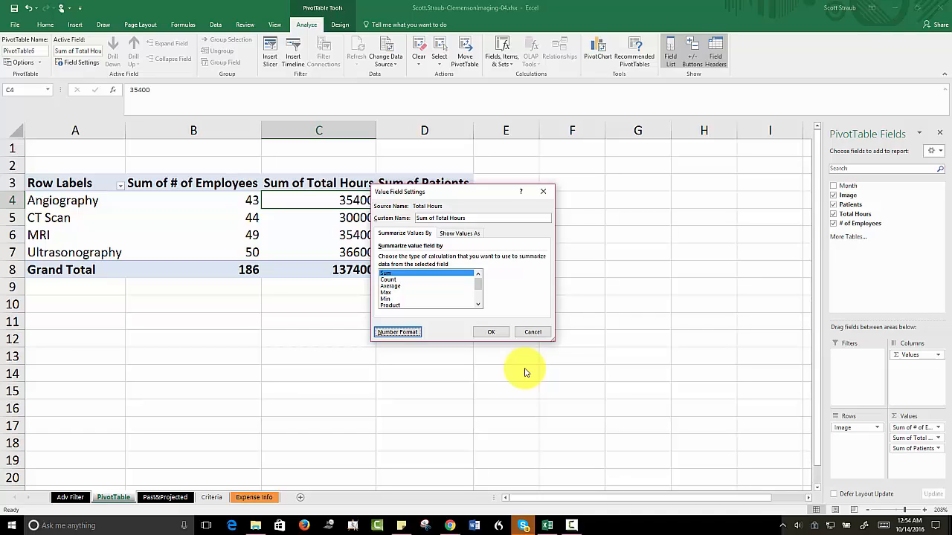
click(493, 335)
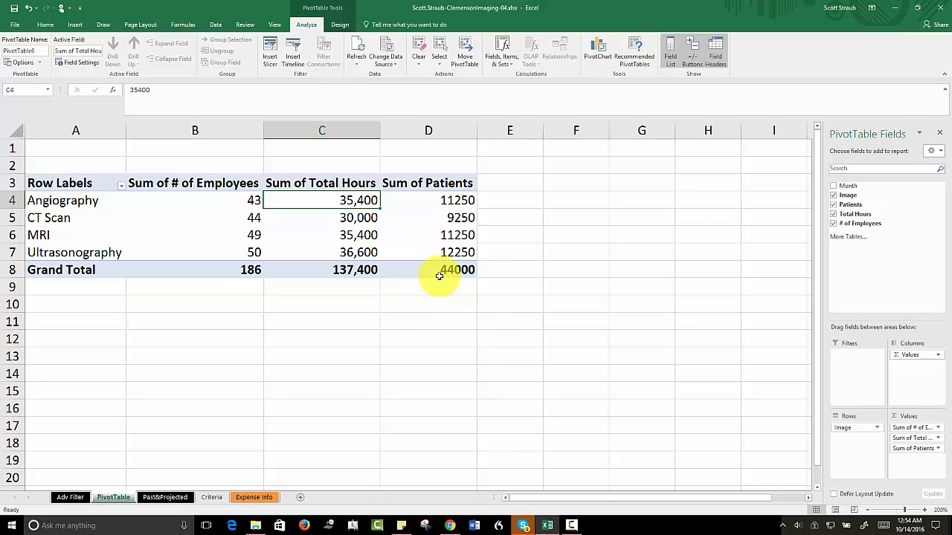
Step: Format the Sum of Patients value field as Number with a thousands separator and 0 decimal places
click(434, 203)
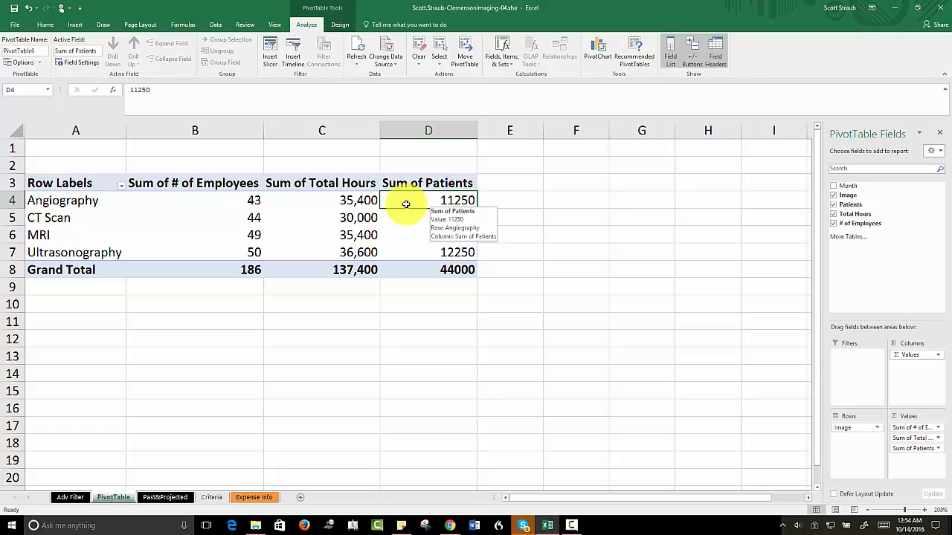
click(83, 66)
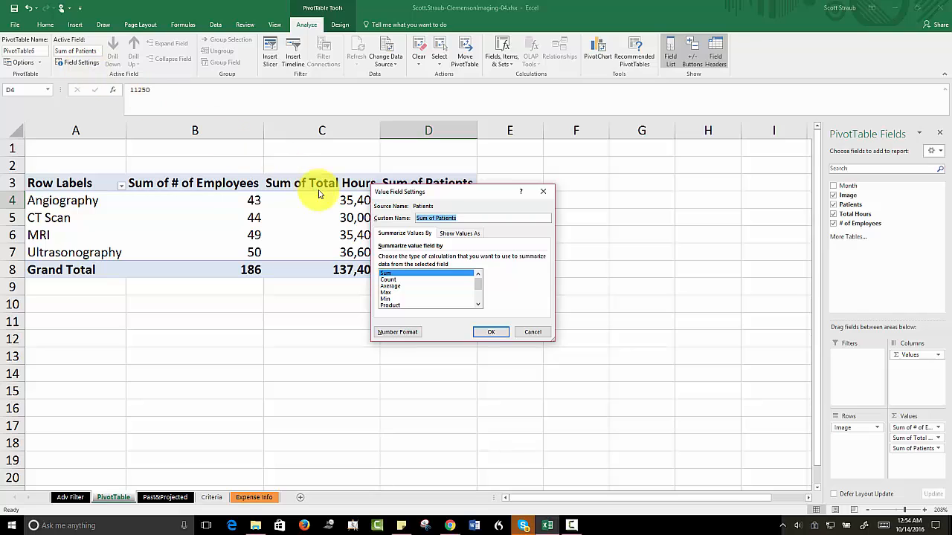
click(396, 332)
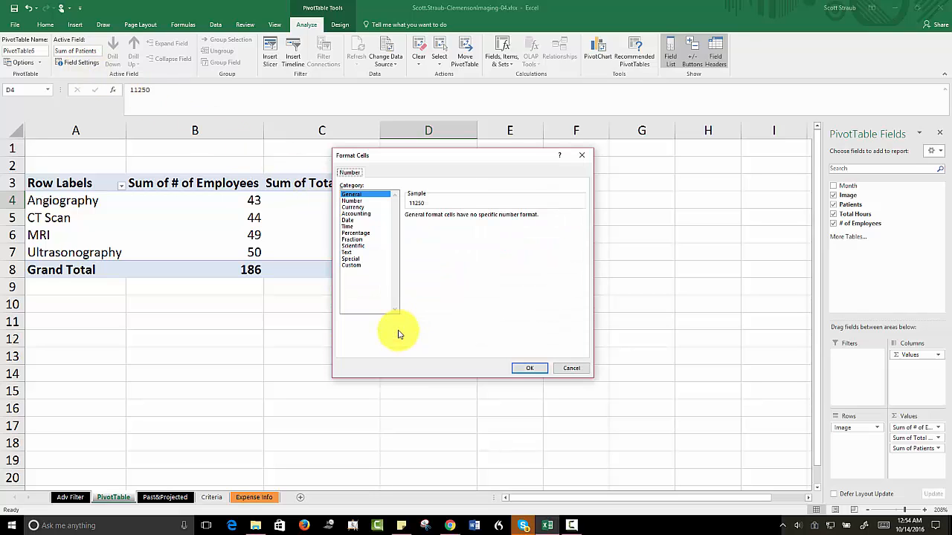
click(351, 201)
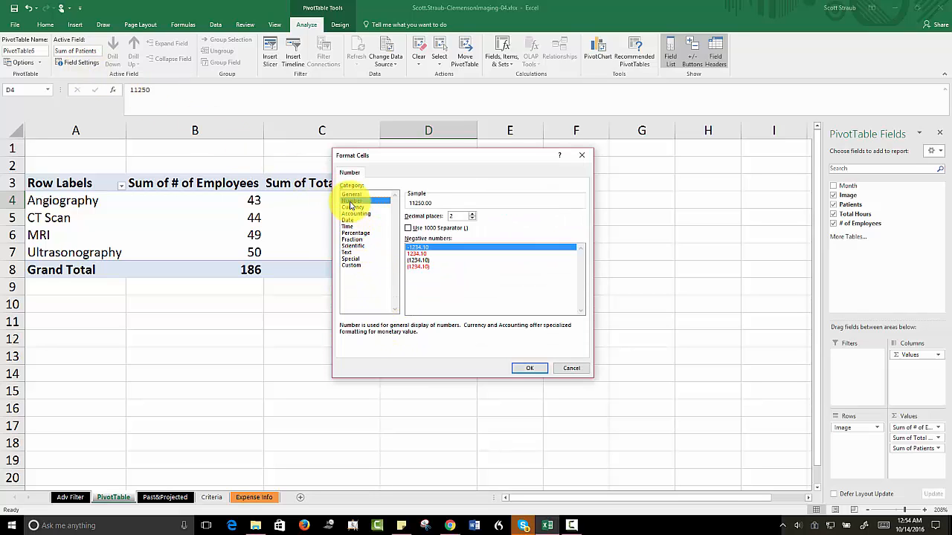
click(408, 228)
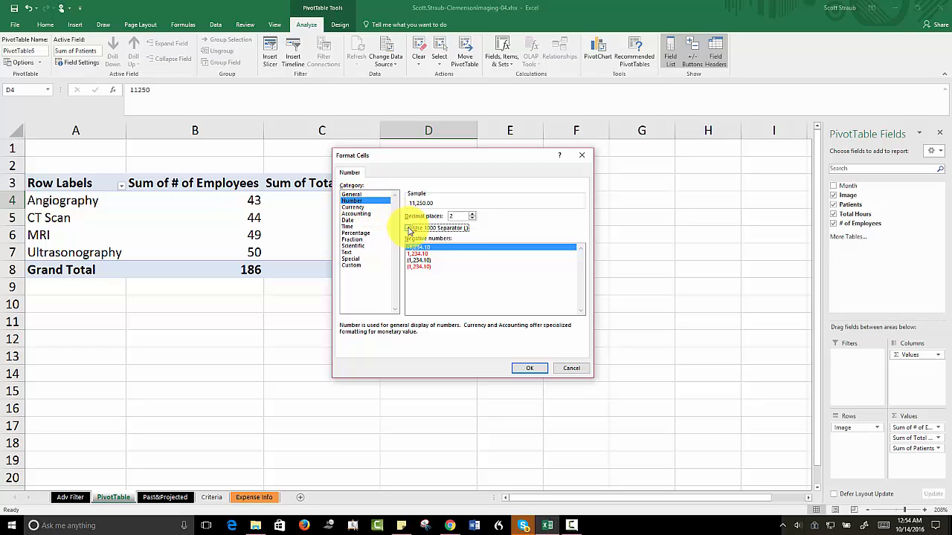
click(472, 218)
click(471, 219)
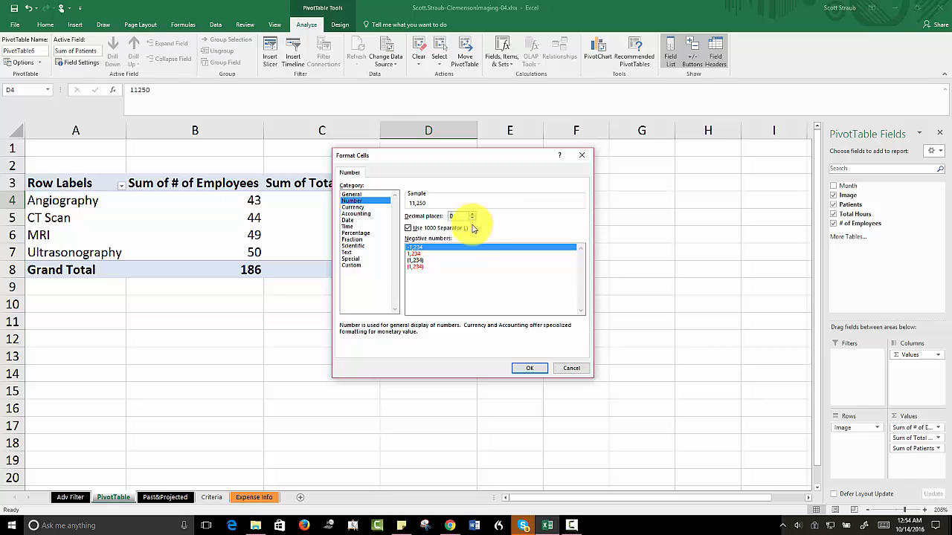
click(528, 368)
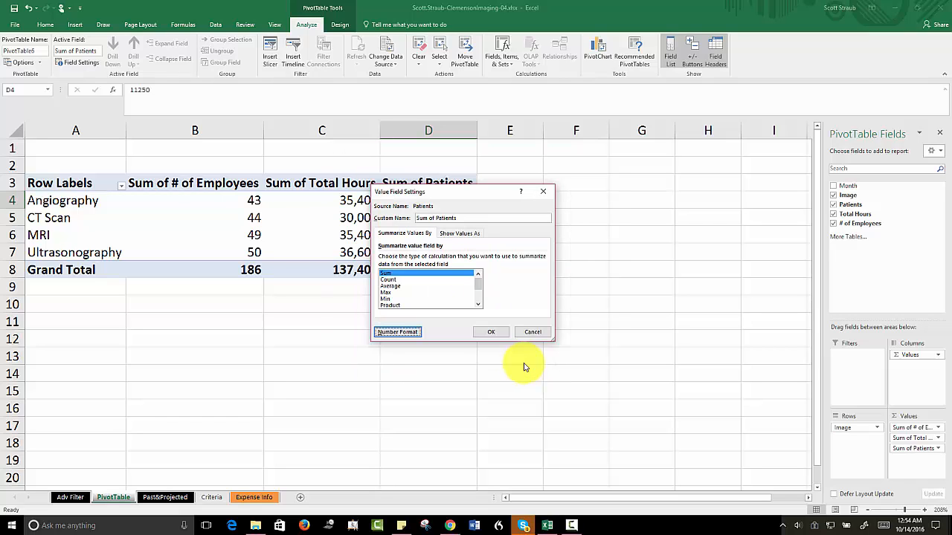
click(492, 334)
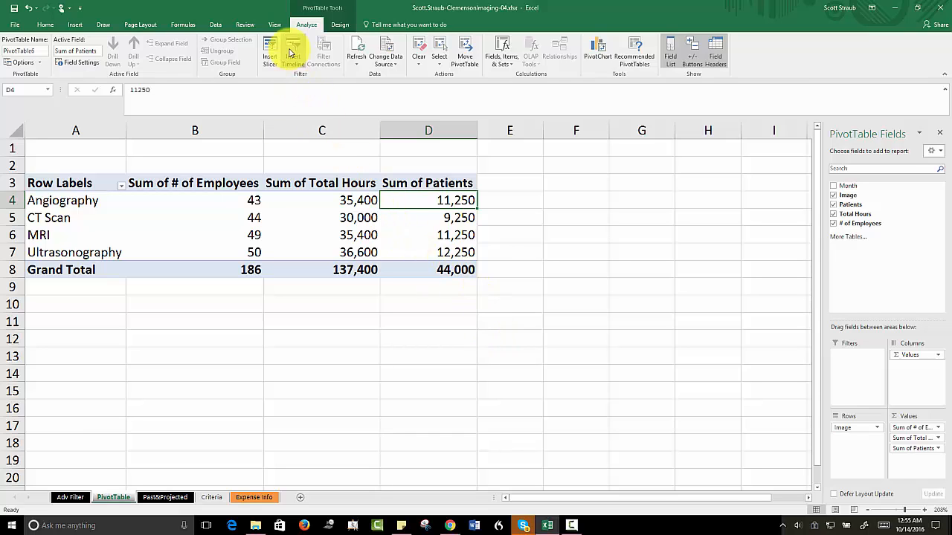
Step: Apply Pivot Style Dark 9 to the PivotTable and turn on banded rows and banded columns
click(342, 26)
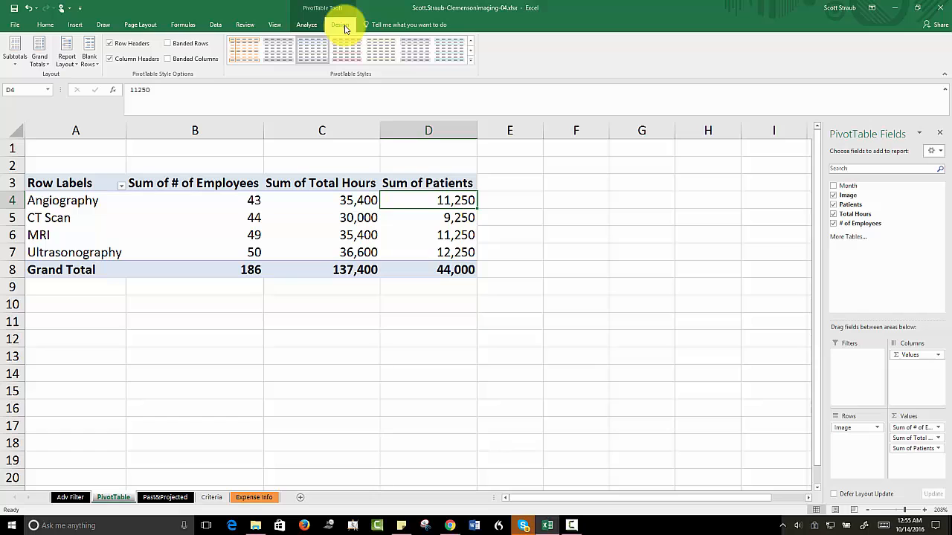
click(471, 59)
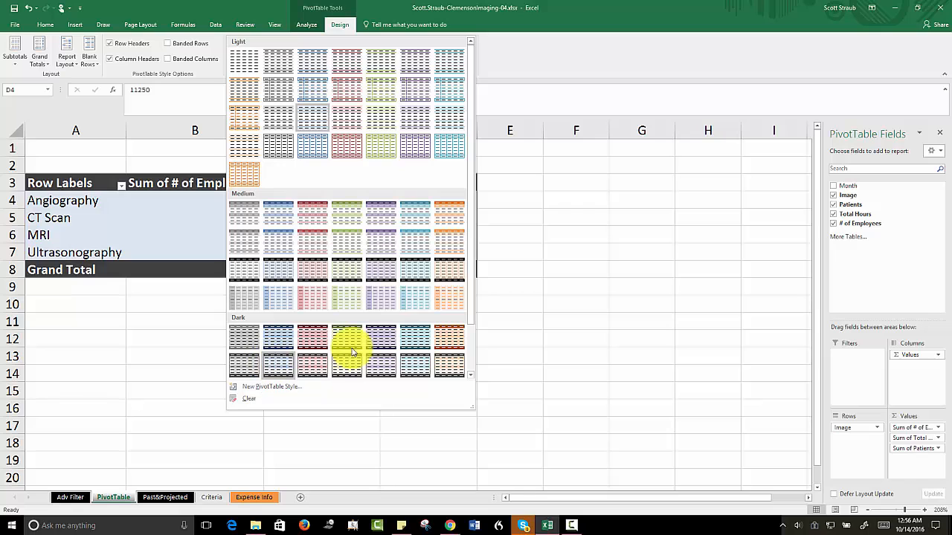
drag(471, 313, 476, 362)
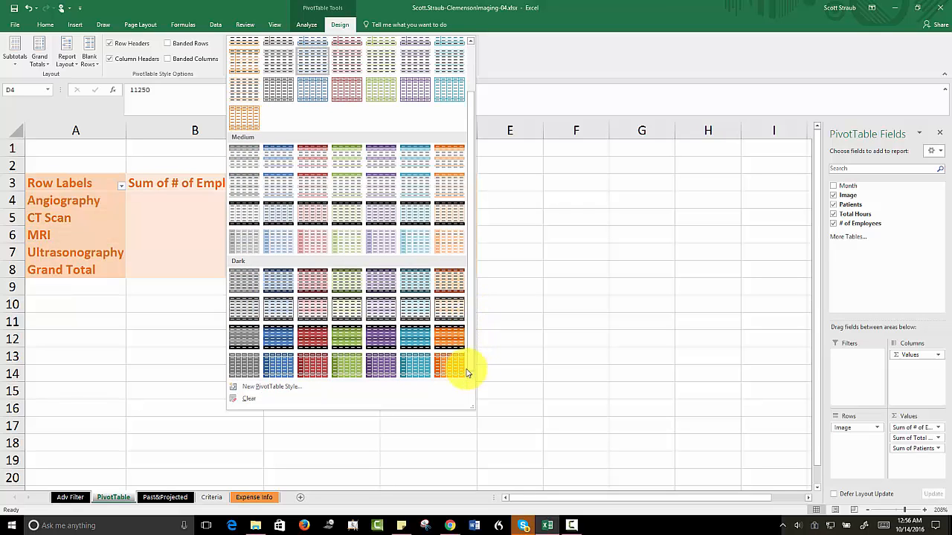
click(273, 313)
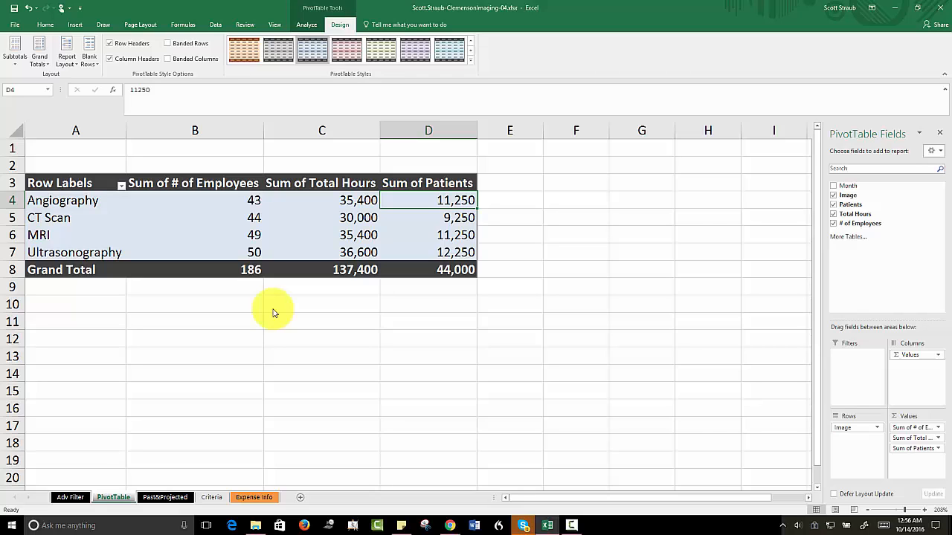
click(168, 44)
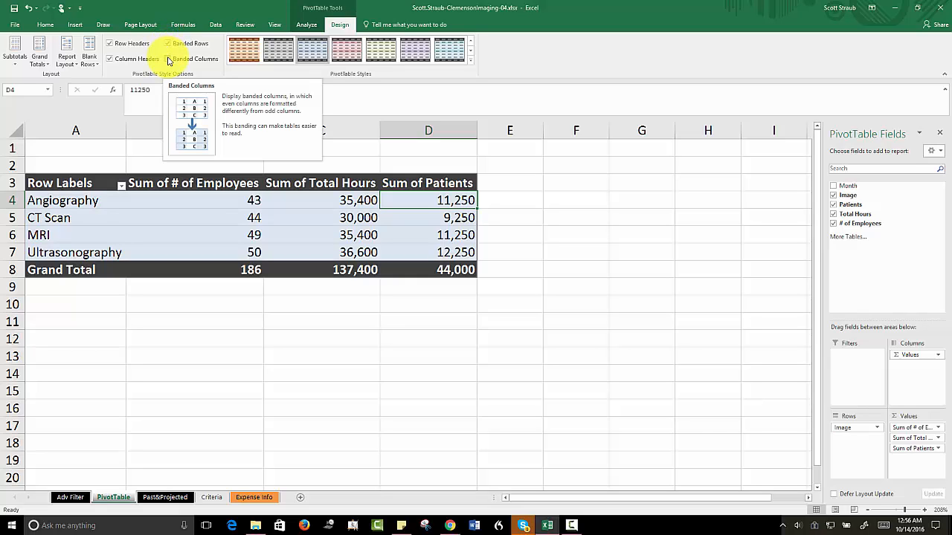
click(169, 60)
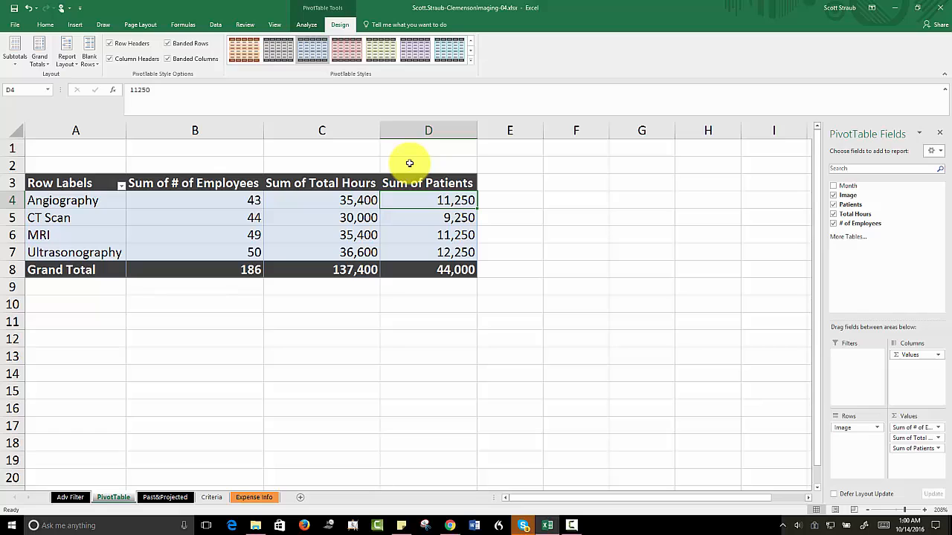
Step: Insert a Stacked Bar PivotChart based on the PivotTable
click(307, 25)
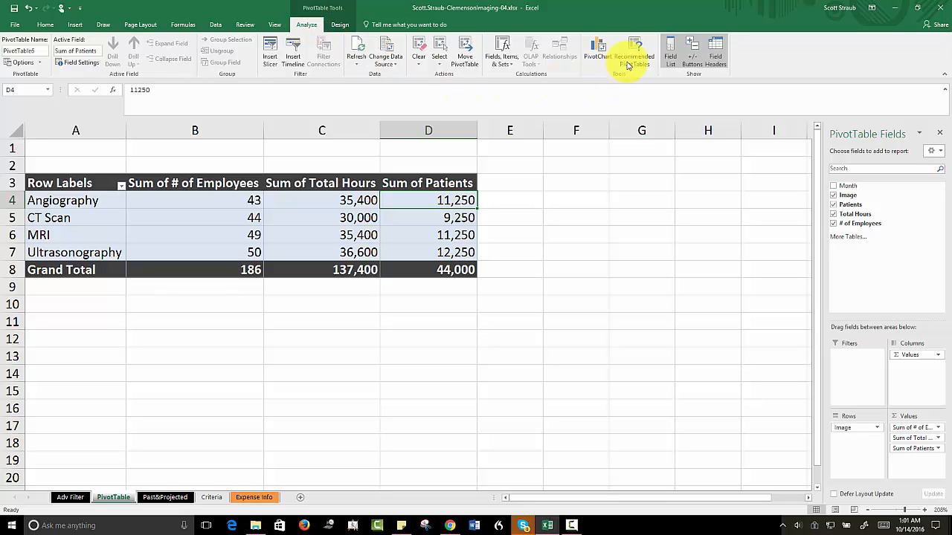
click(599, 50)
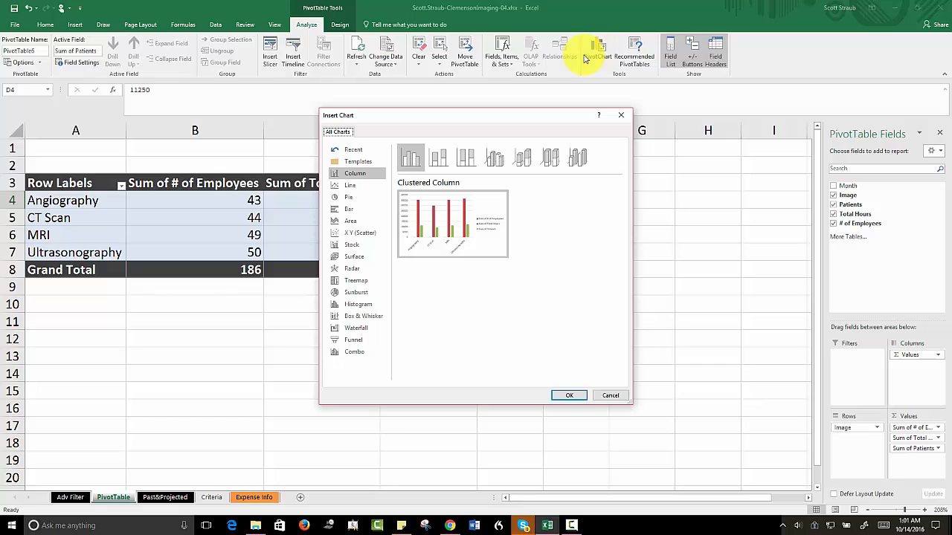
click(340, 209)
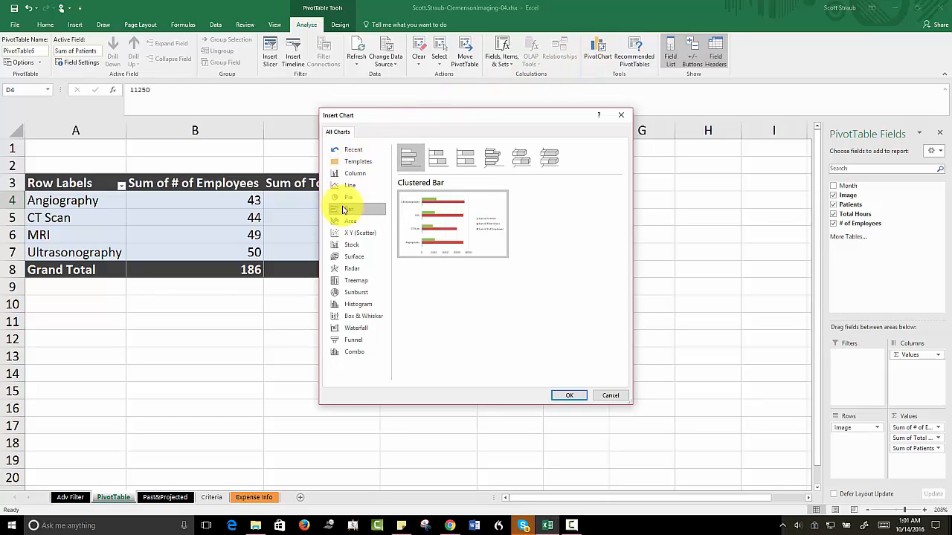
click(437, 159)
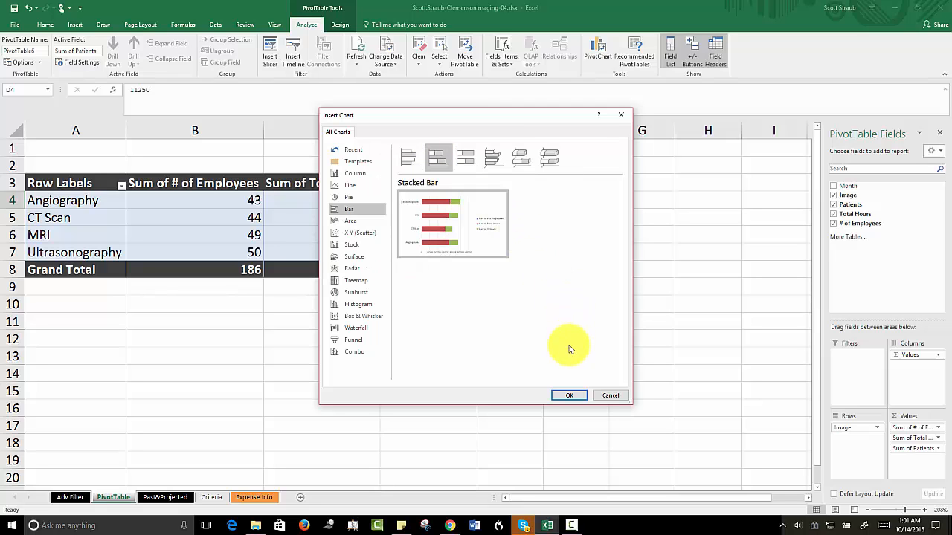
click(570, 396)
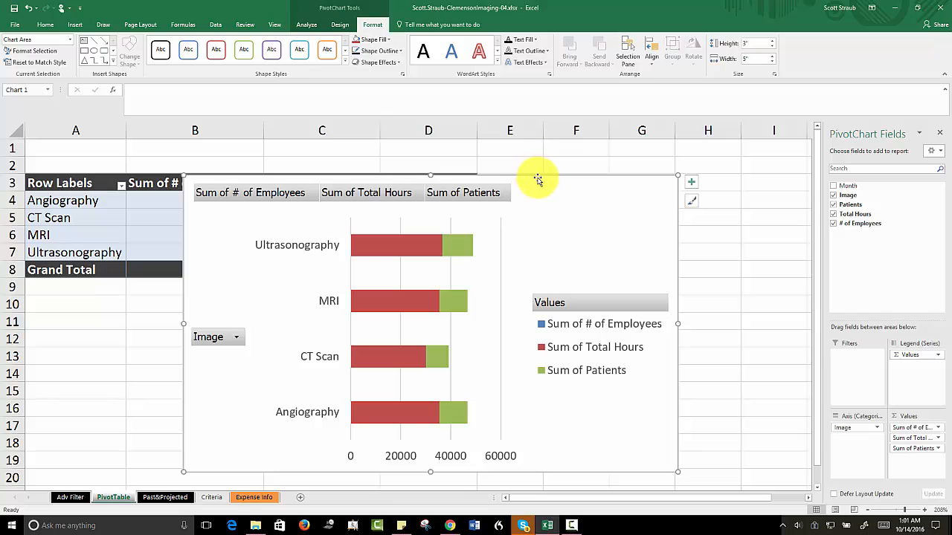
Step: Move the PivotChart below the PivotTable to start at cell A12 and enlarge it to span A12:J30
mouse_move(540, 175)
mouse_down()
mouse_move(519, 183)
mouse_move(442, 259)
mouse_move(399, 328)
mouse_move(382, 330)
mouse_up()
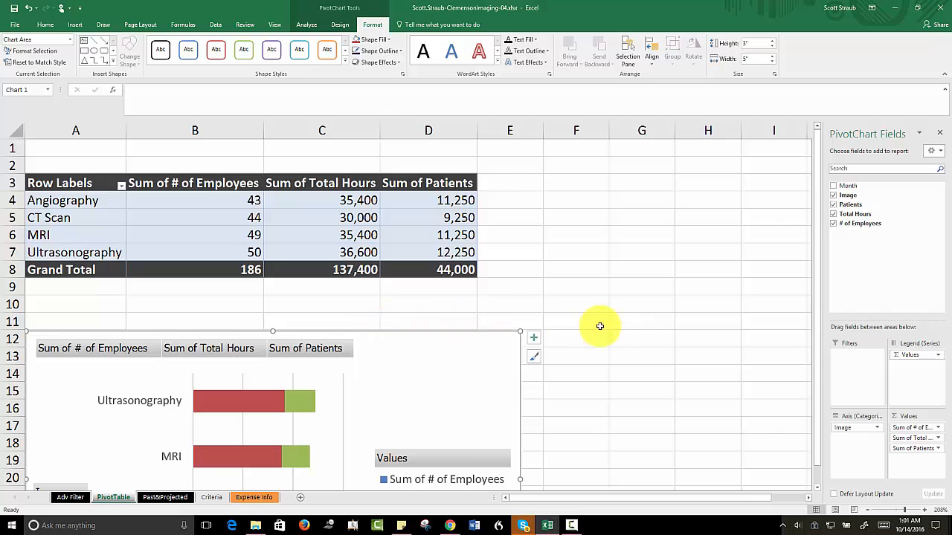
click(892, 511)
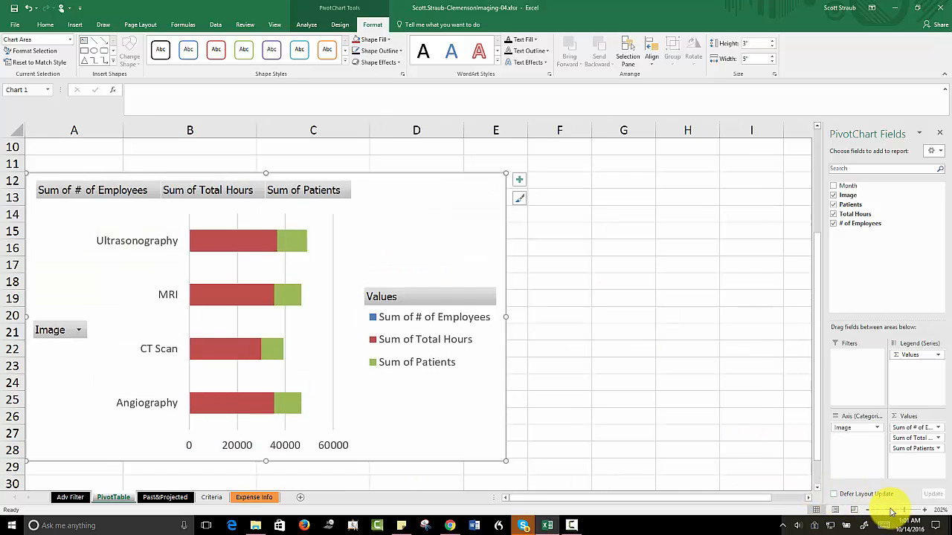
click(892, 511)
click(892, 511)
click(892, 510)
click(892, 511)
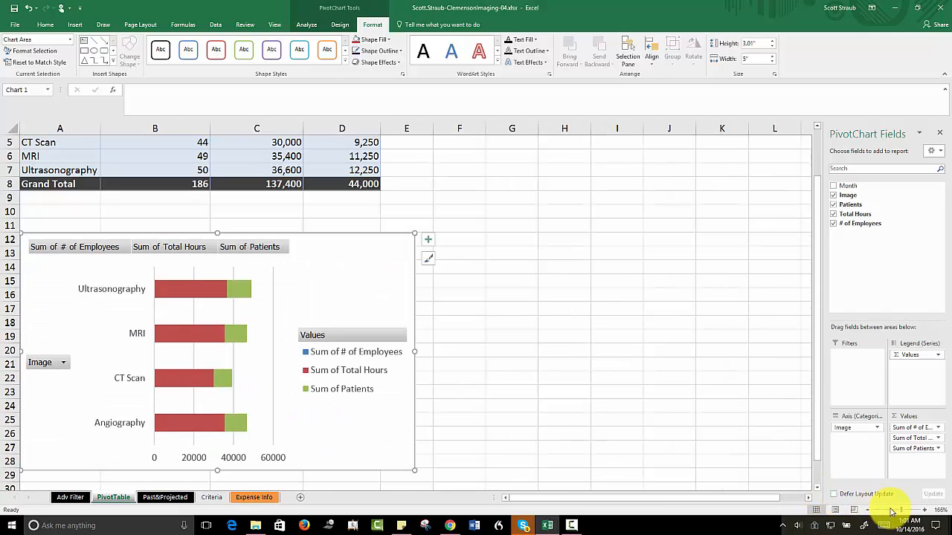
click(892, 511)
click(892, 511)
click(892, 511)
click(891, 511)
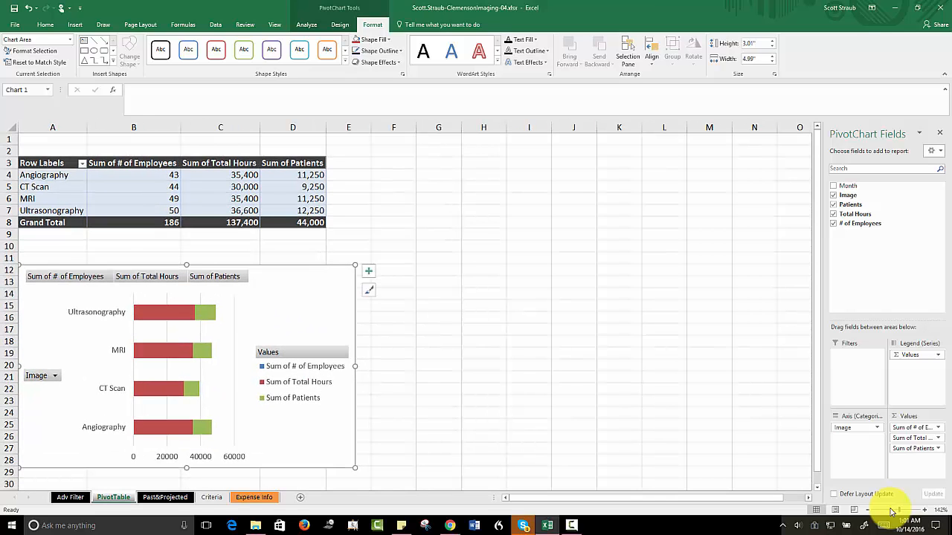
click(892, 511)
click(892, 511)
click(892, 511)
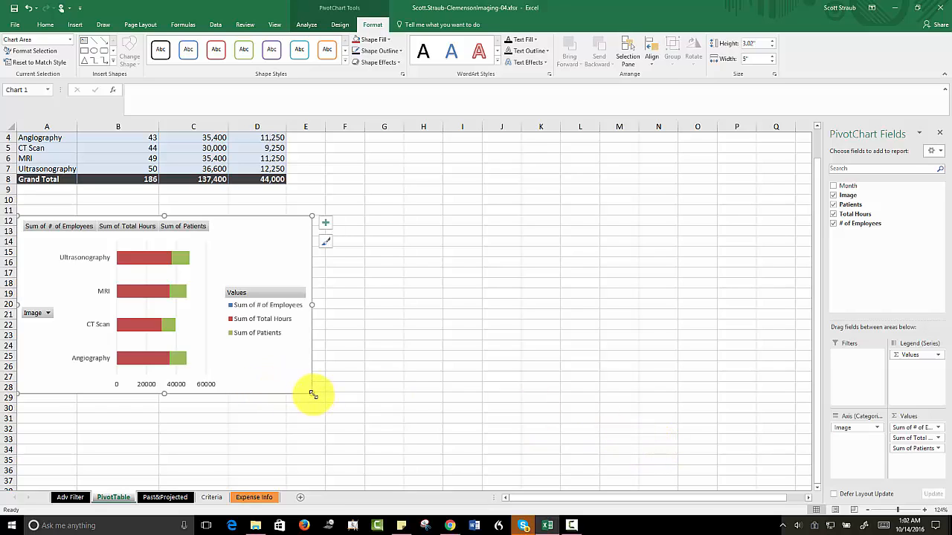
drag(312, 394, 521, 412)
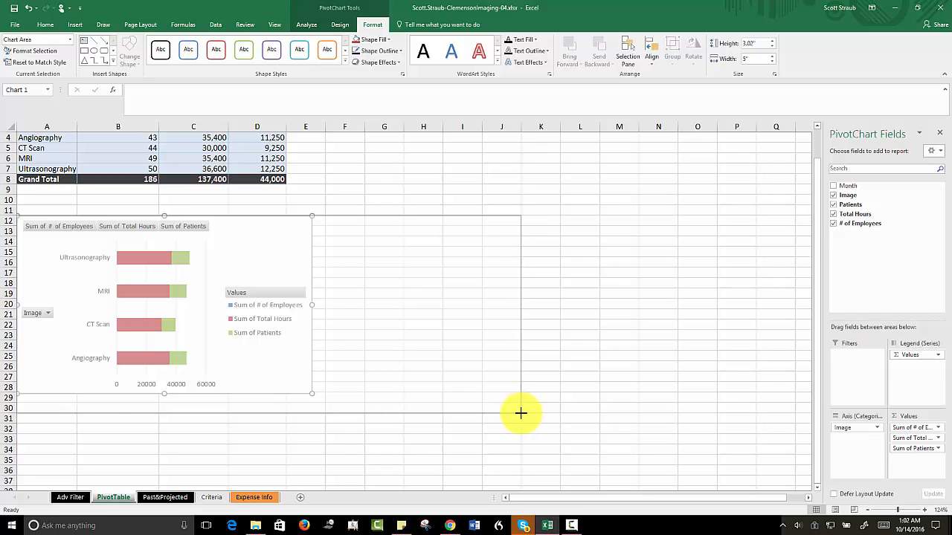
drag(520, 412, 520, 412)
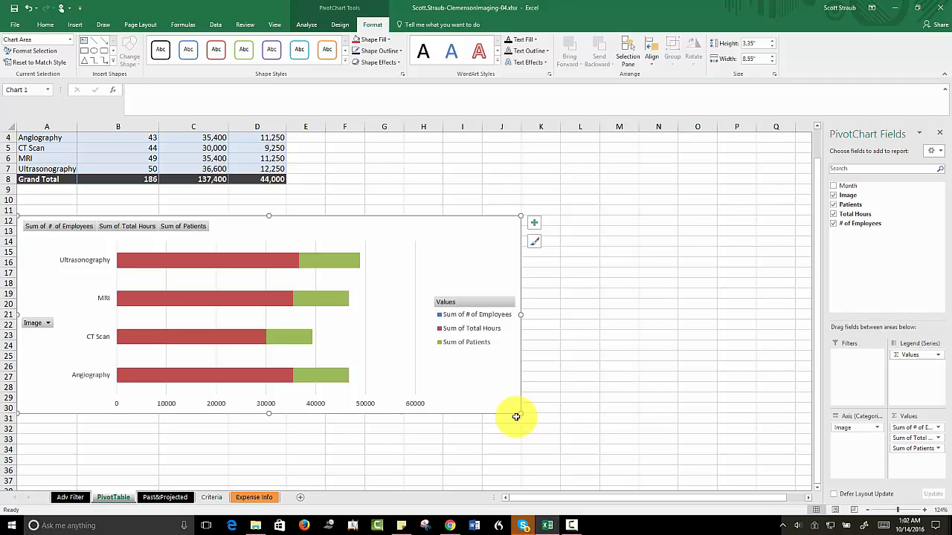
Step: Apply the dark-background chart style with beveled bars to the PivotChart and recolor it with a monochromatic teal-to-light-blue palette
click(339, 25)
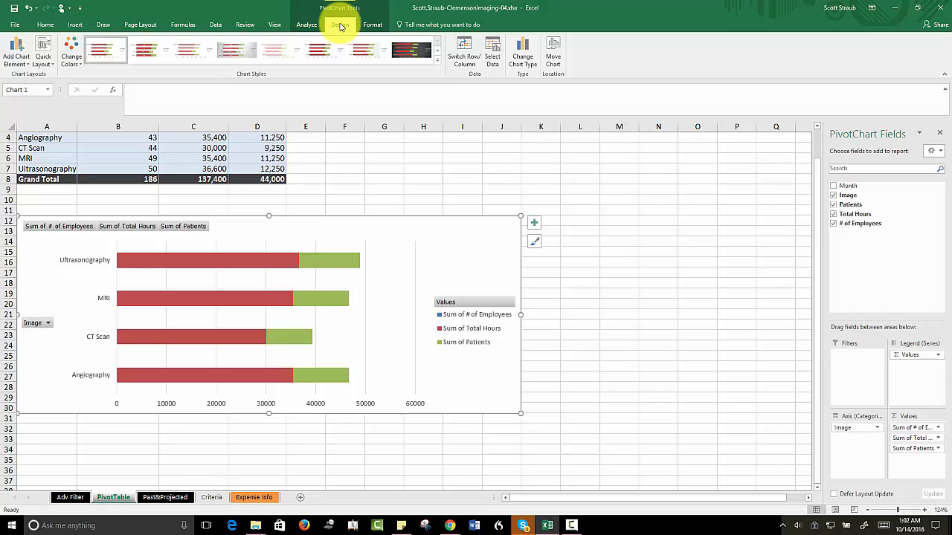
click(438, 60)
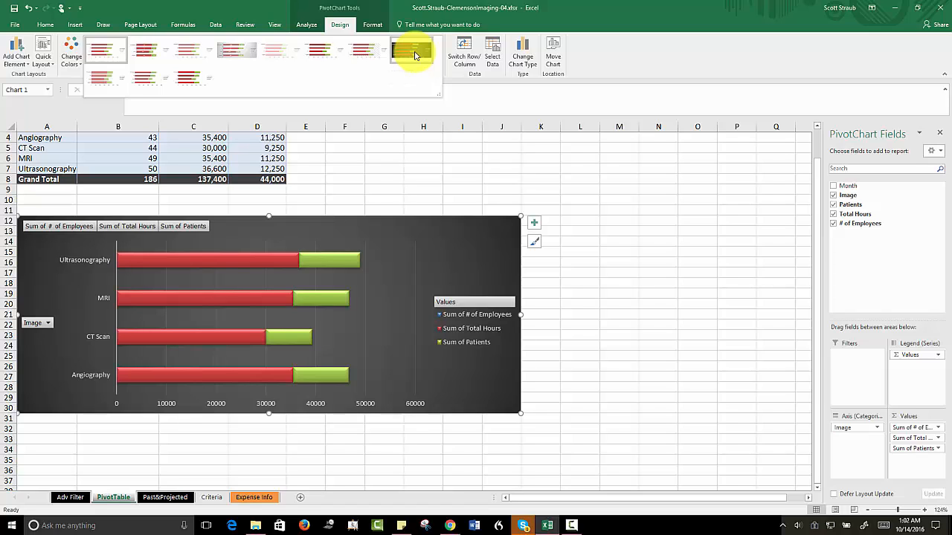
click(415, 55)
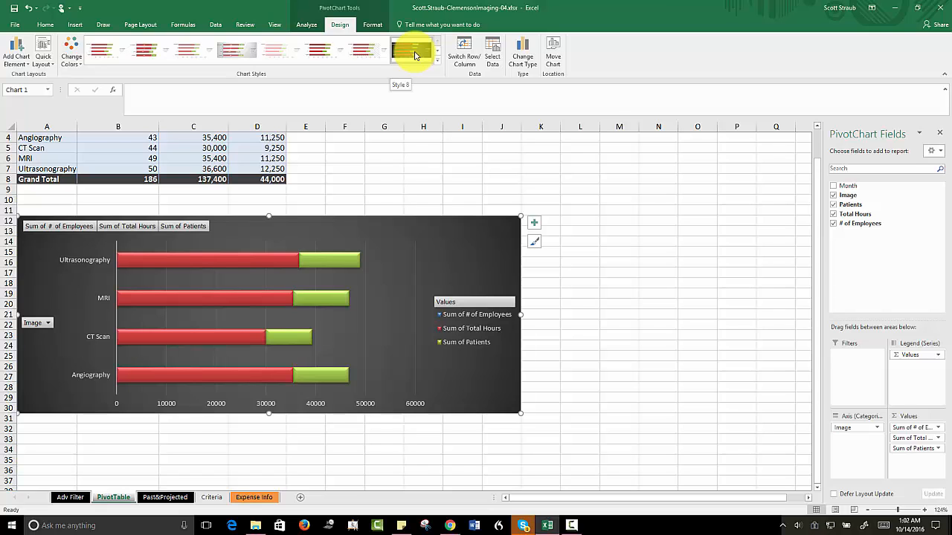
click(72, 58)
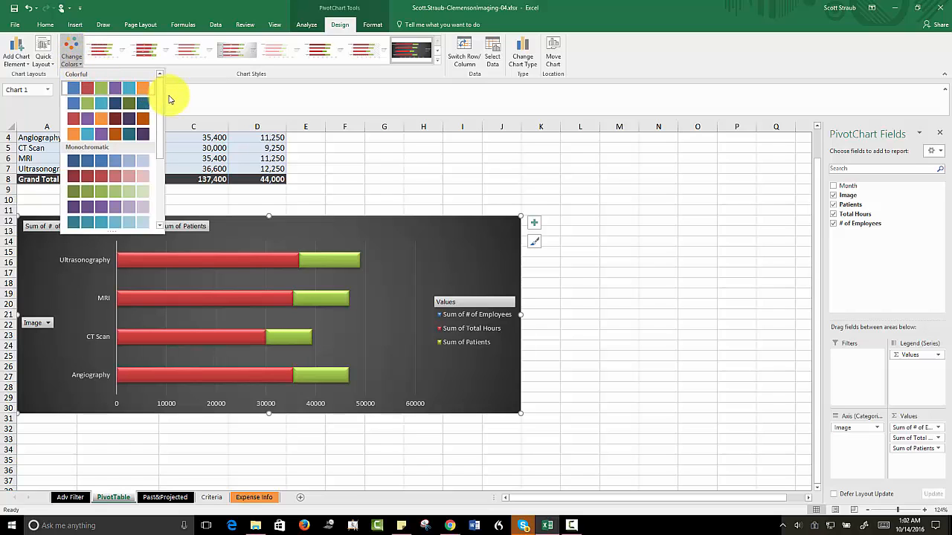
drag(161, 99, 158, 191)
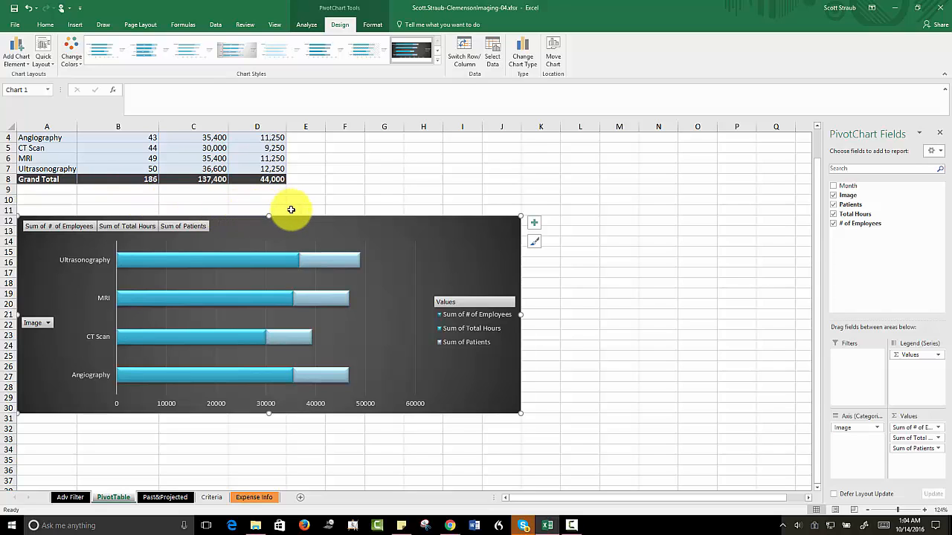
Step: Remove the # of Employees field from the PivotChart and select cell A1 on the PivotTable sheet
click(833, 224)
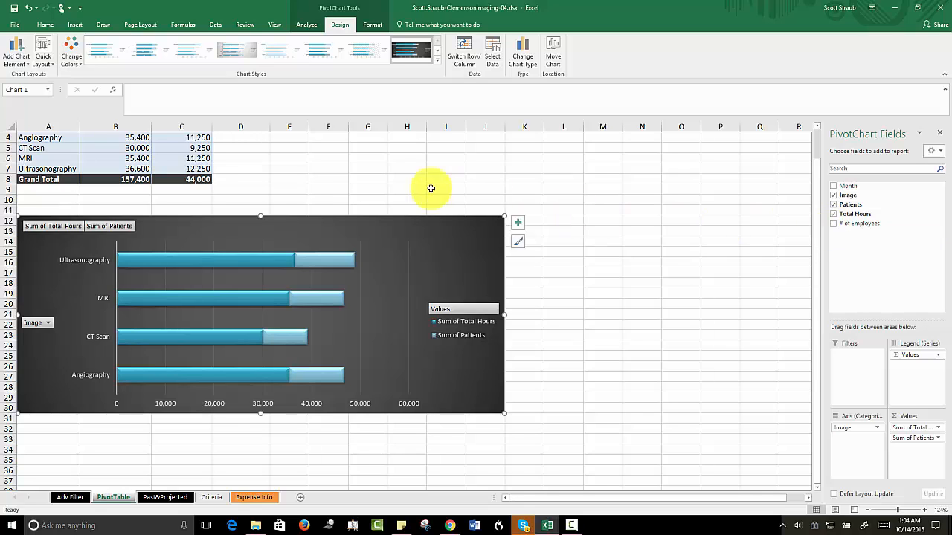
scroll(372, 186, up, 1)
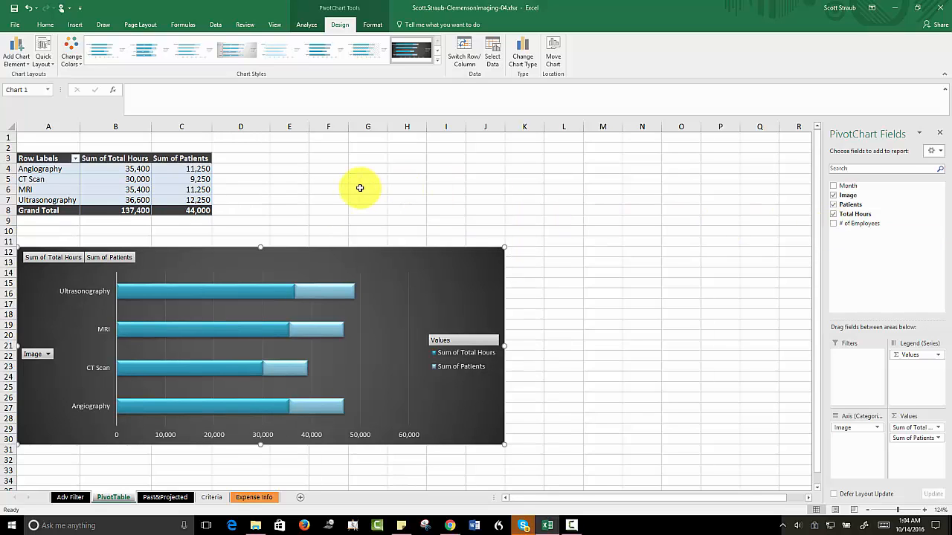
click(42, 141)
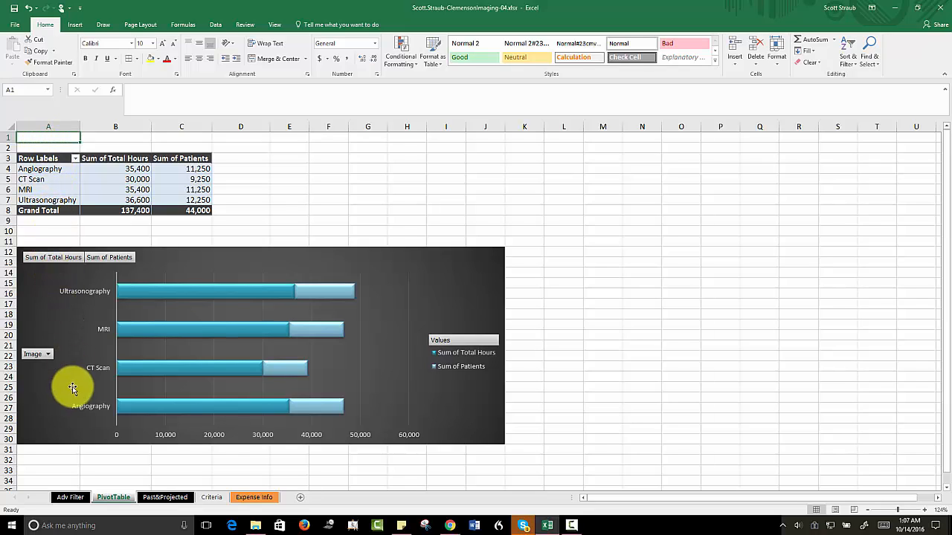
Step: Copy the extract range G4:K14, including its headings, from the Adv Filter sheet
click(69, 498)
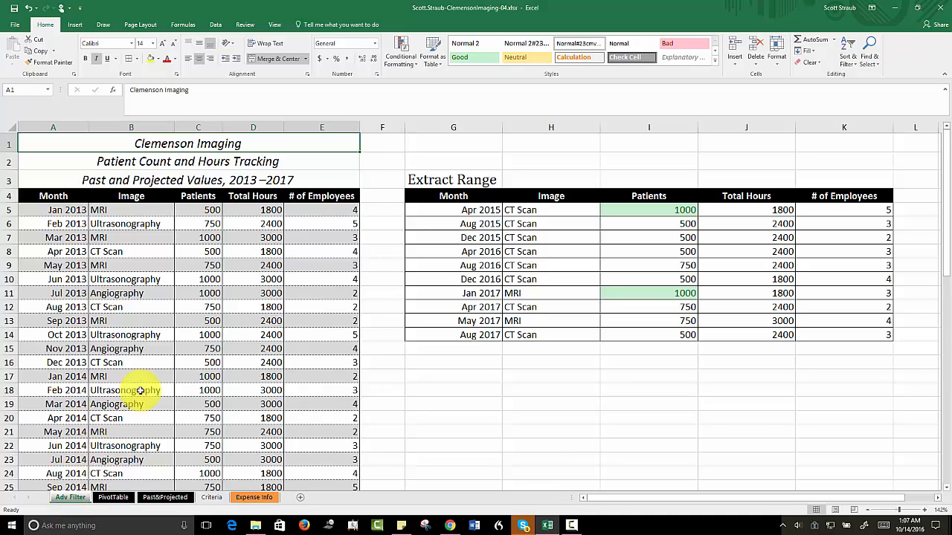
click(442, 210)
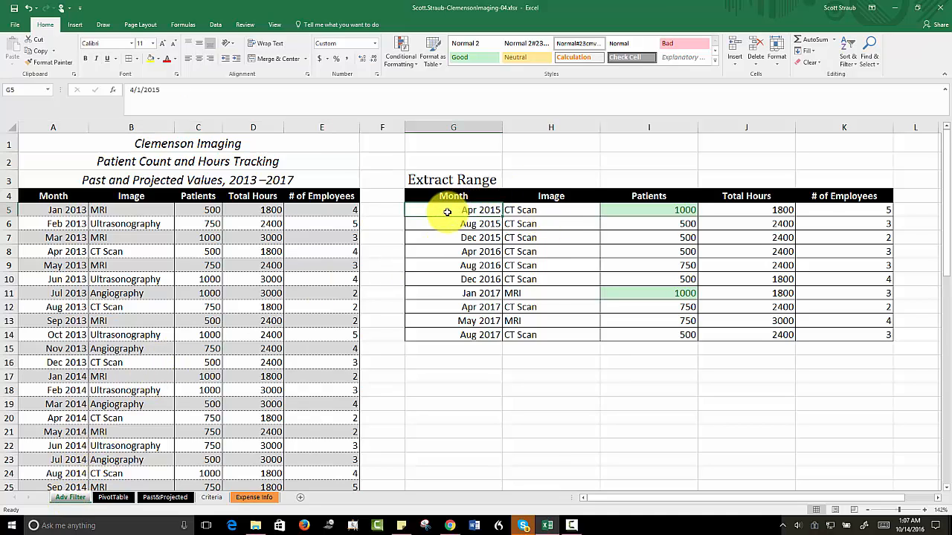
click(437, 196)
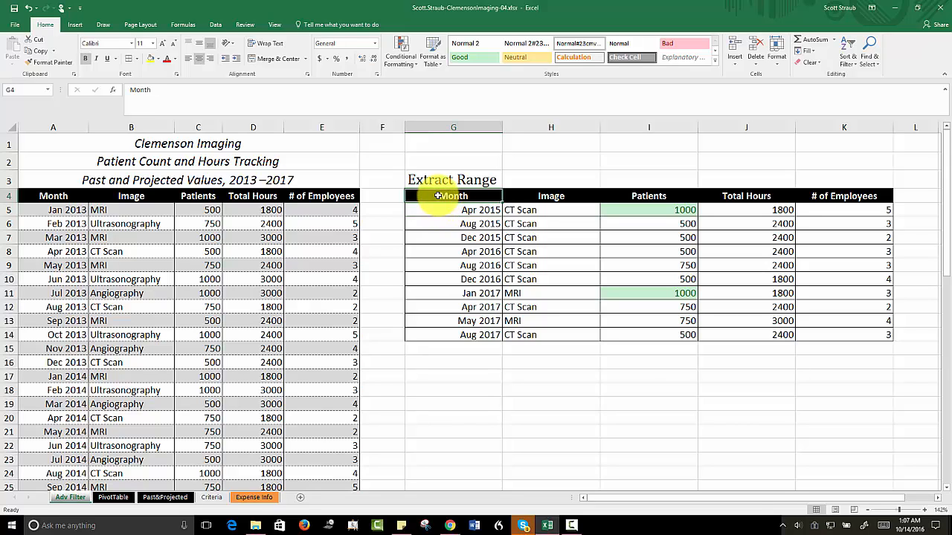
drag(438, 196, 827, 333)
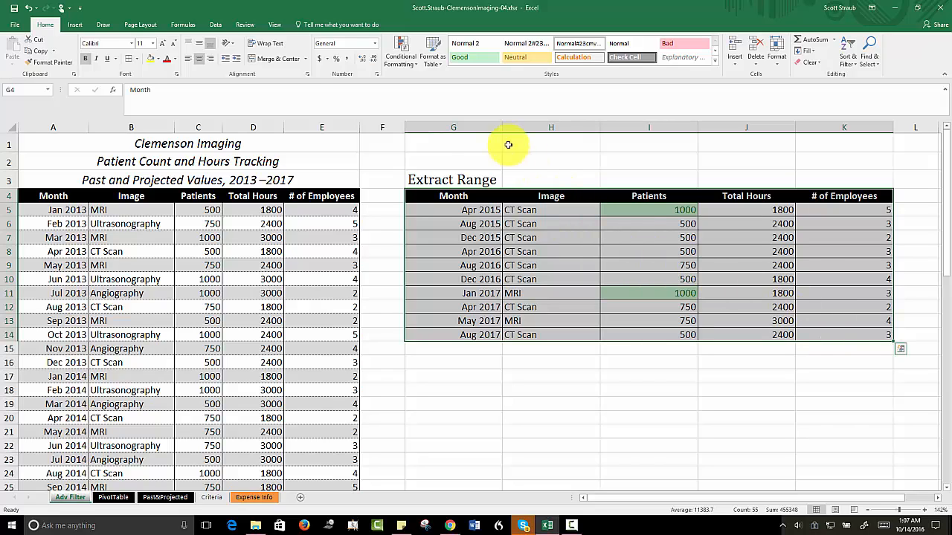
click(40, 51)
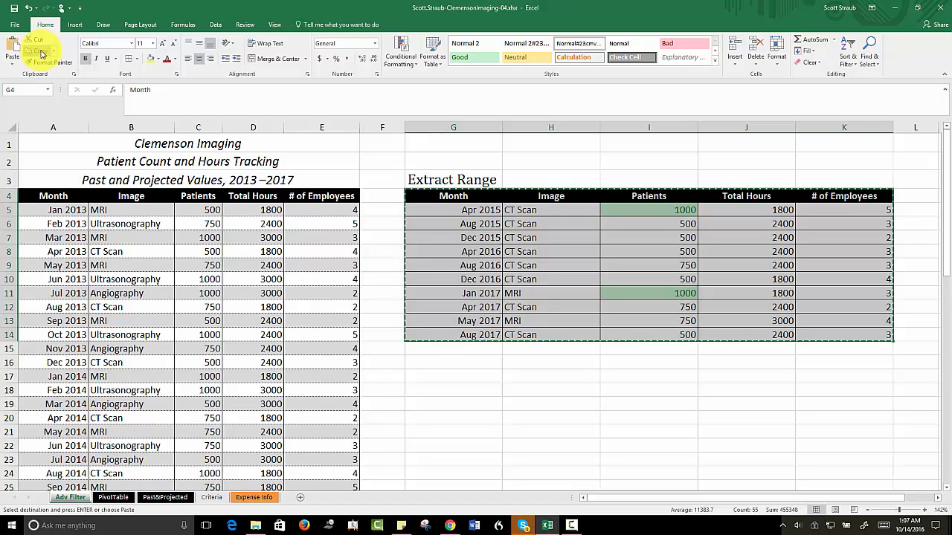
Step: Open ClemensonImaging-04.docx in Word from the EX2016-GuidedProject-4-3-Resources folder in Downloads and enable editing
click(256, 526)
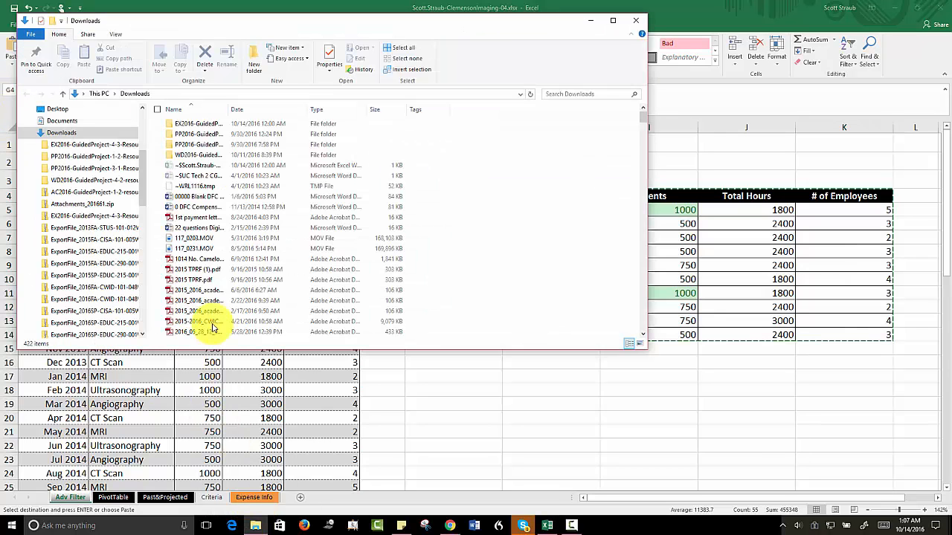
double_click(193, 125)
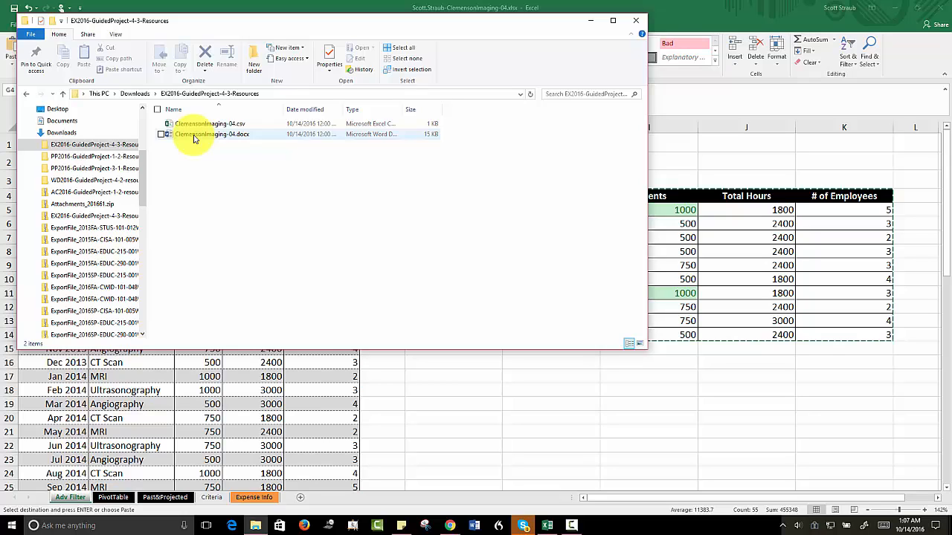
click(195, 135)
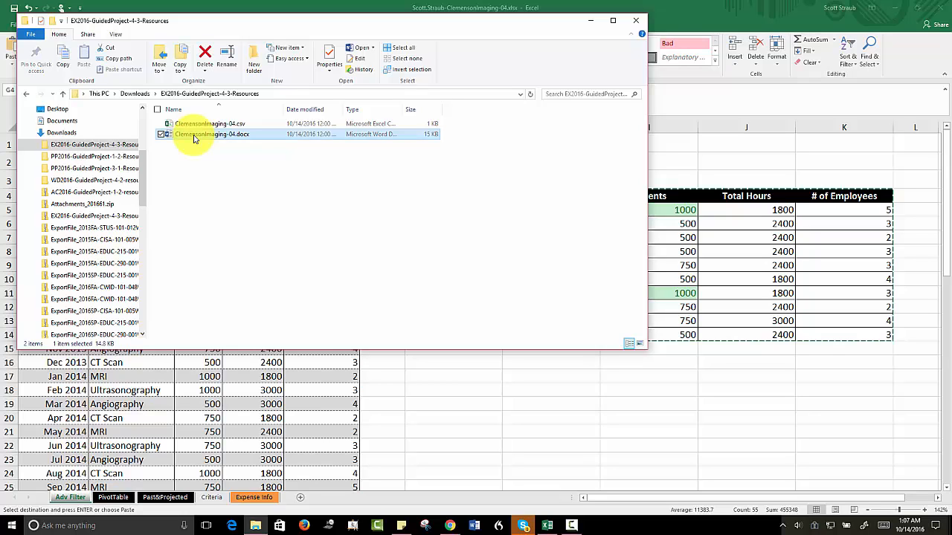
double_click(193, 135)
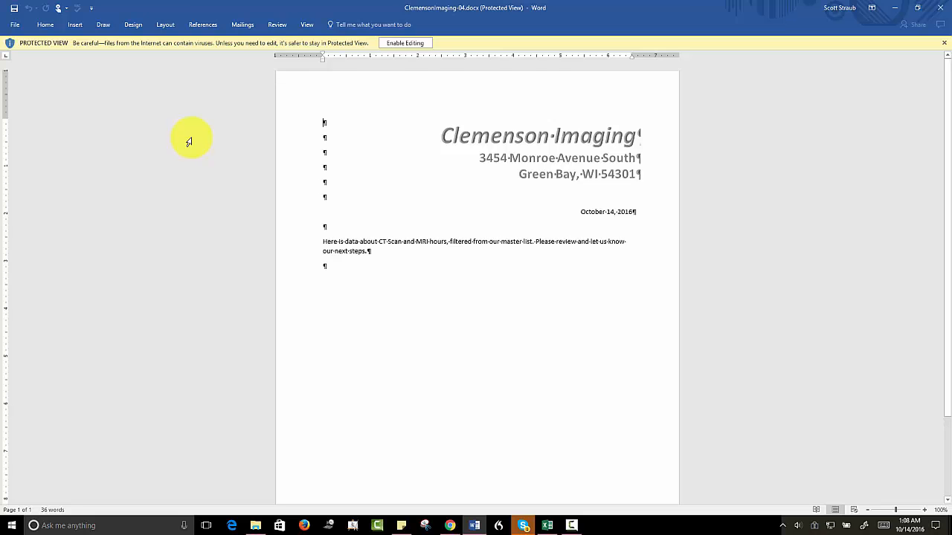
click(398, 43)
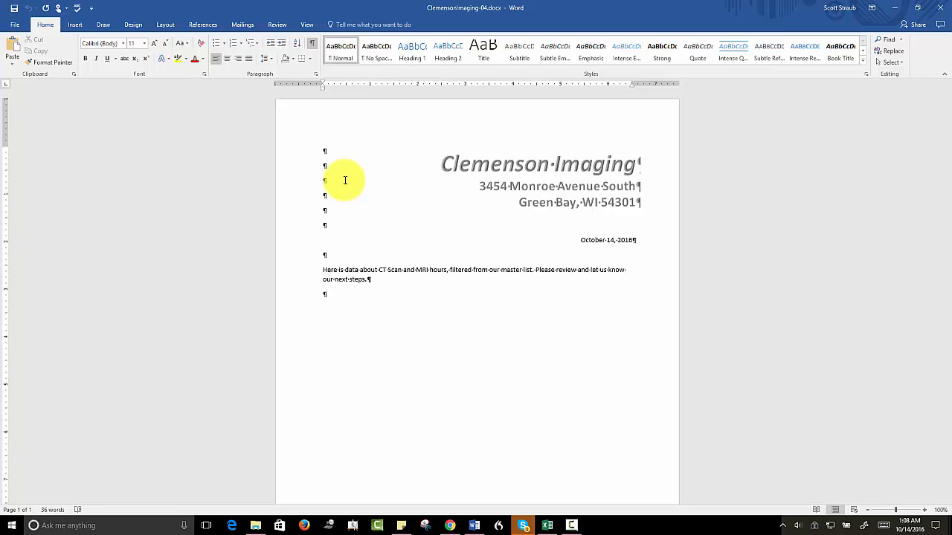
Step: Paste the copied range at the last blank paragraph of the letter as a linked Microsoft Excel Worksheet Object
click(9, 65)
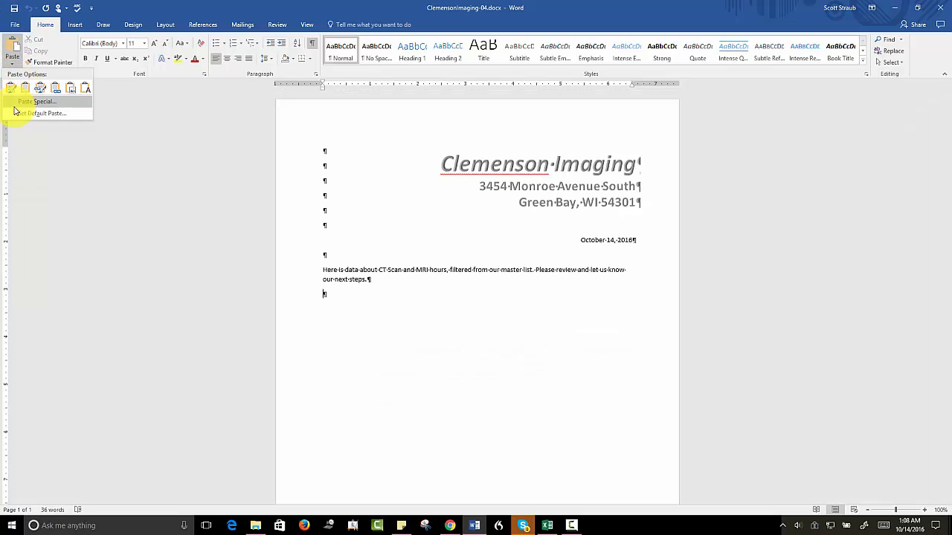
click(28, 102)
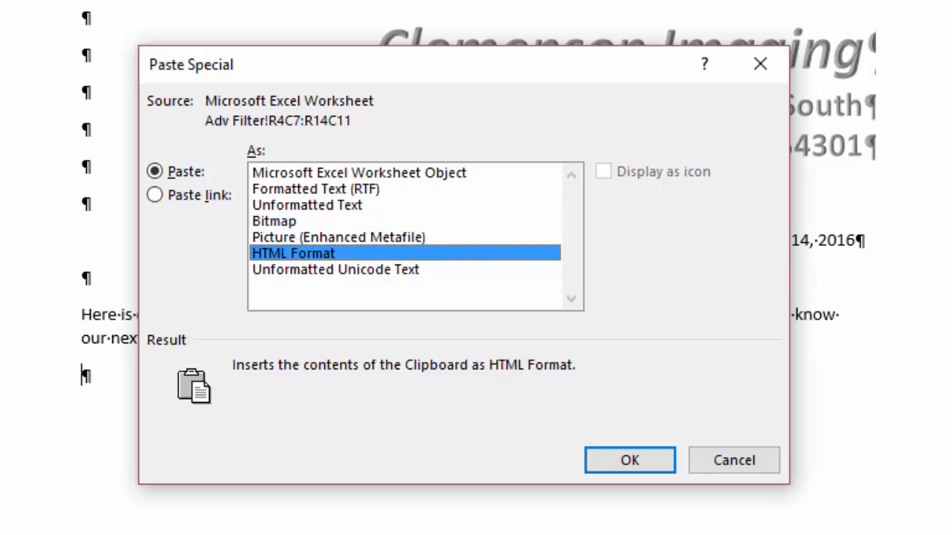
click(306, 171)
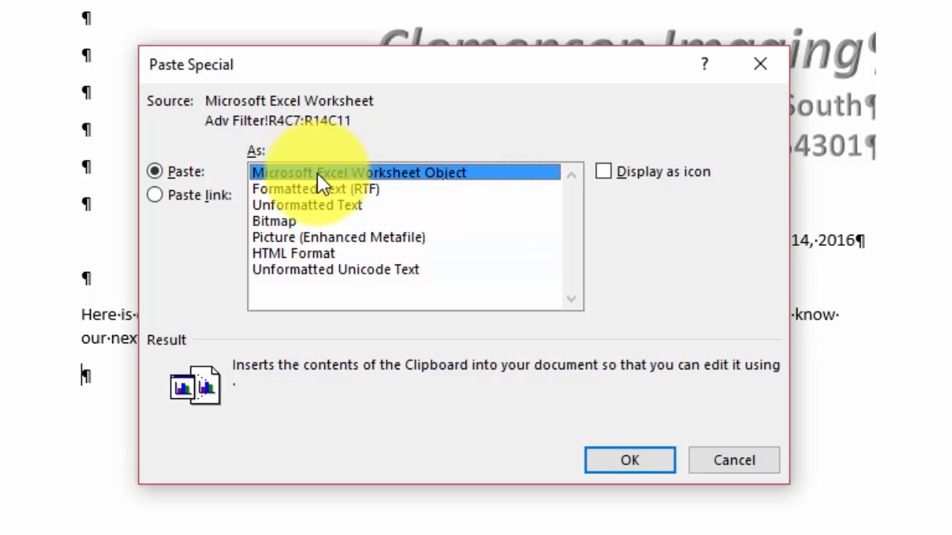
click(154, 195)
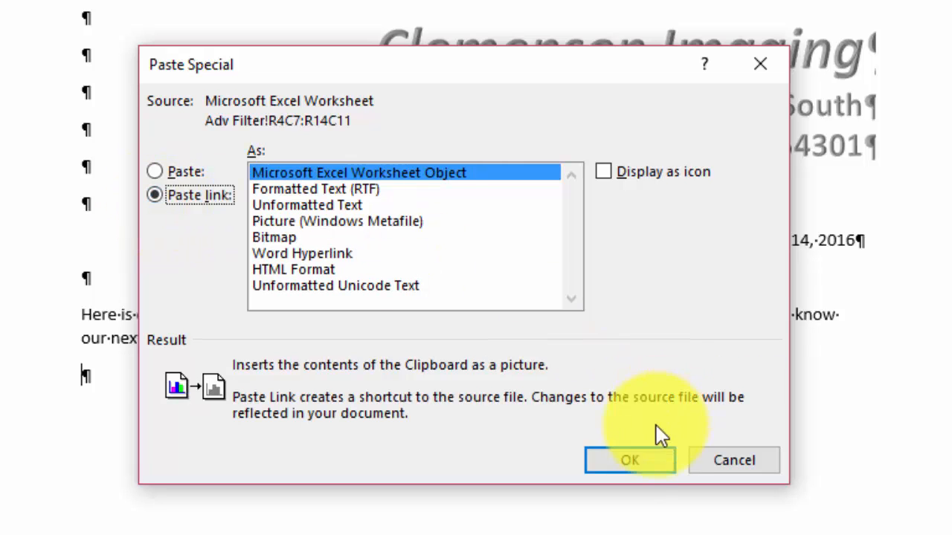
click(612, 463)
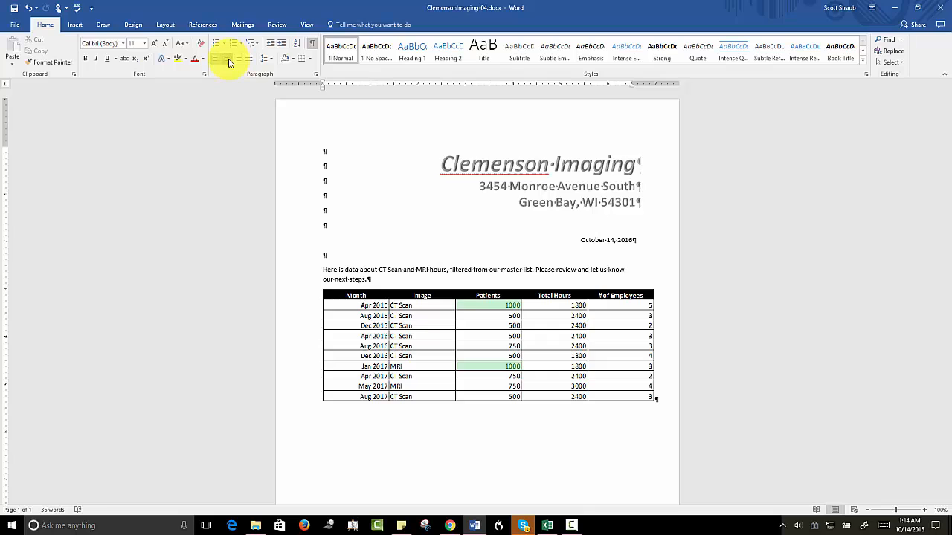
Step: Save a copy of the letter as a Word document named ss Excel 4-3 in the Downloads folder and close it
click(471, 294)
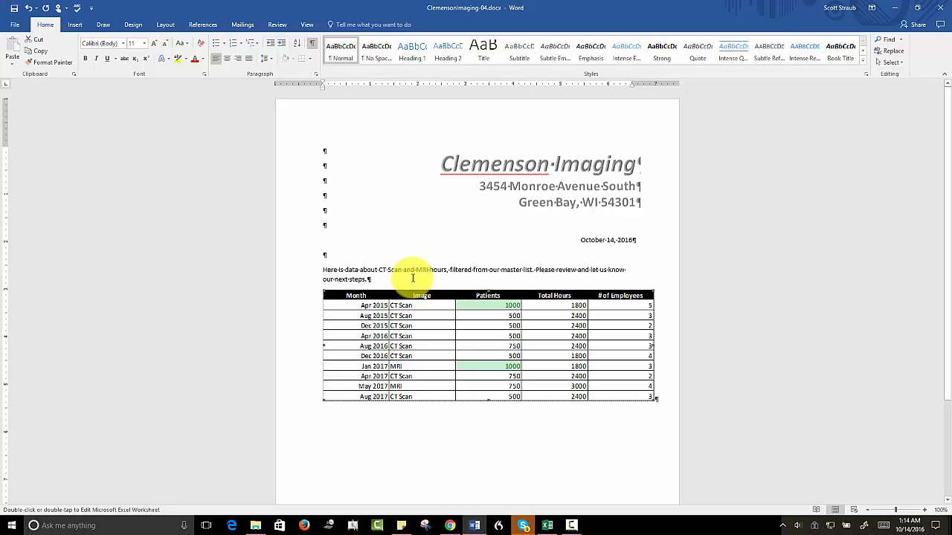
click(19, 29)
click(23, 123)
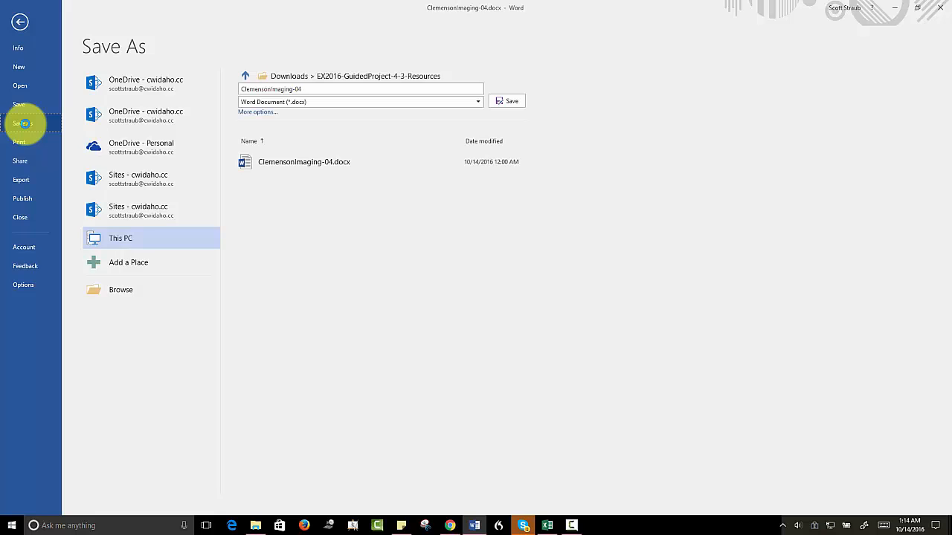
click(120, 294)
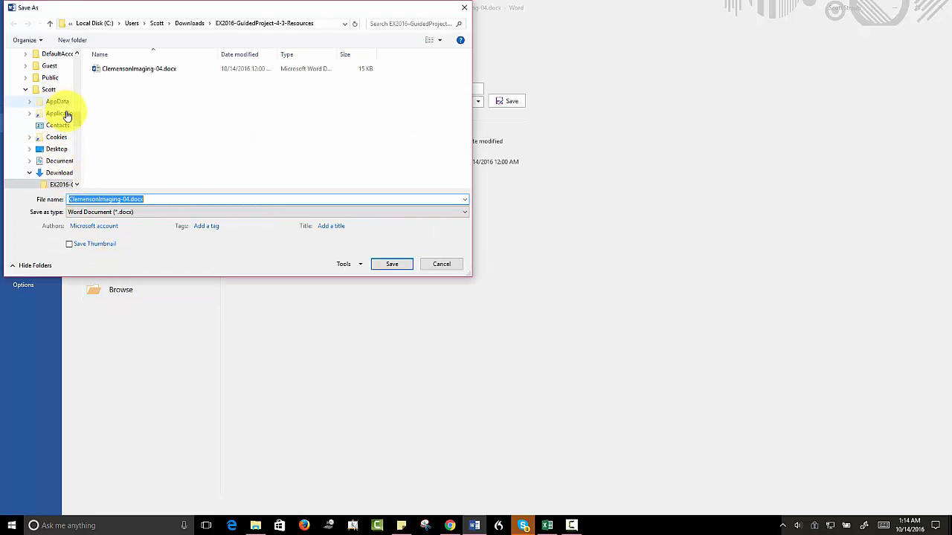
click(59, 174)
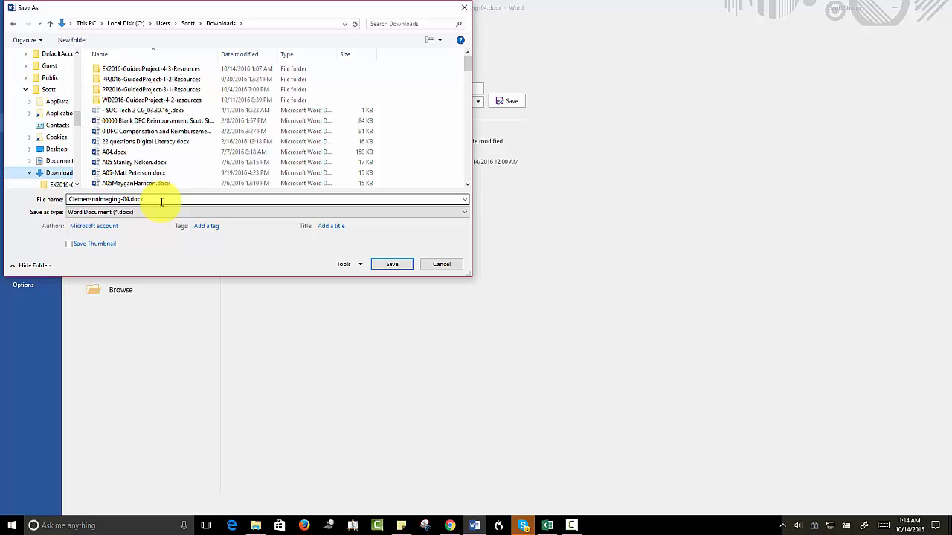
click(160, 201)
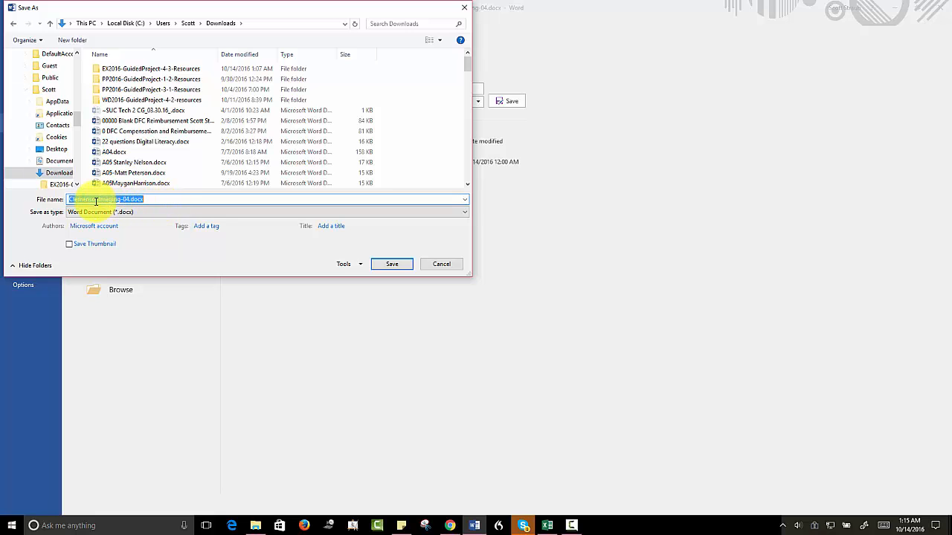
text(ss Excel)
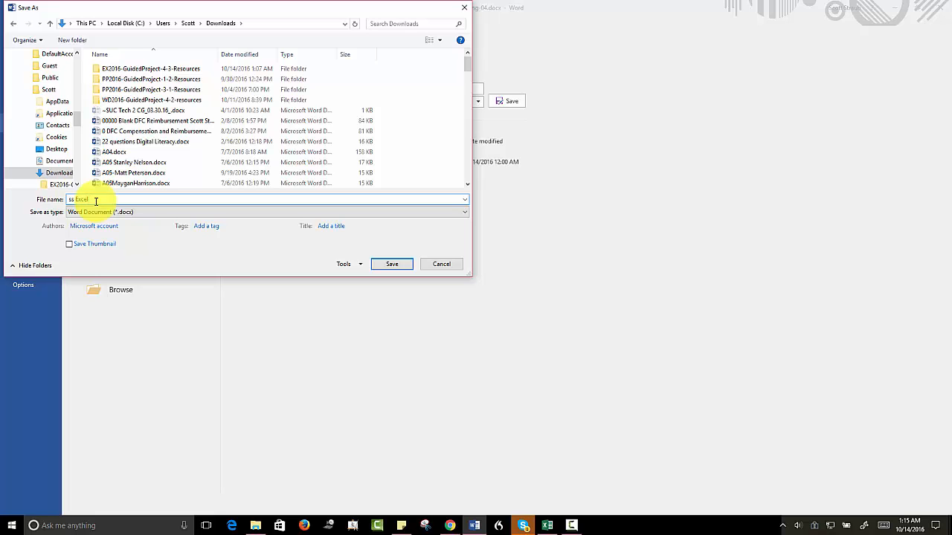
text( 4-3)
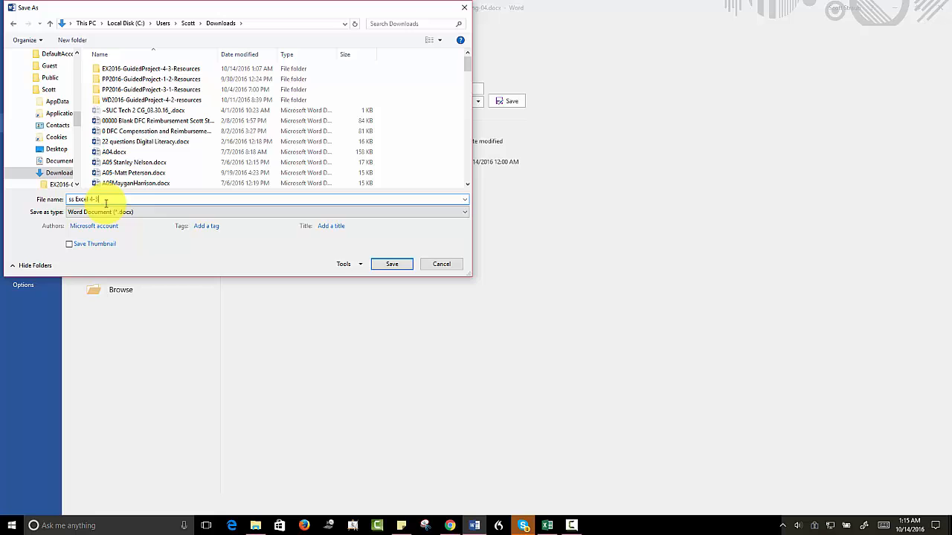
click(393, 265)
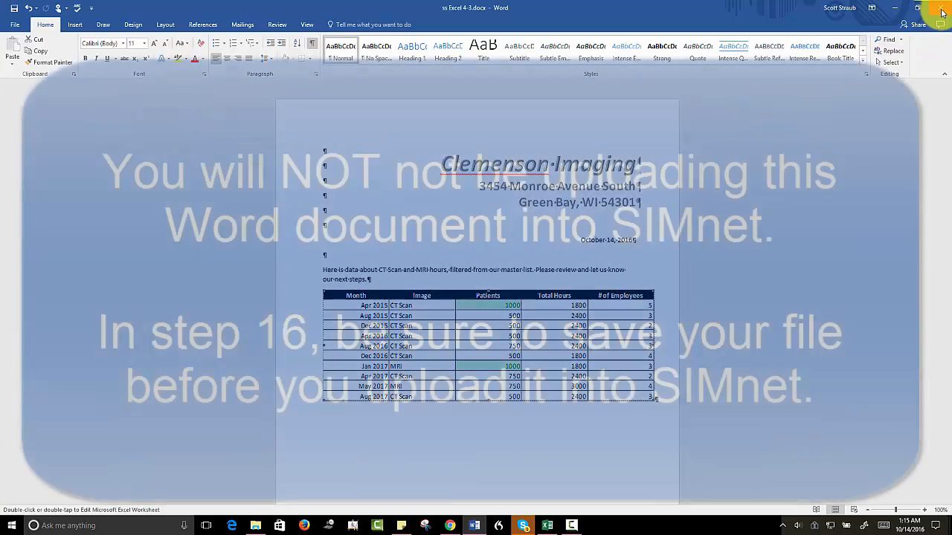
click(943, 13)
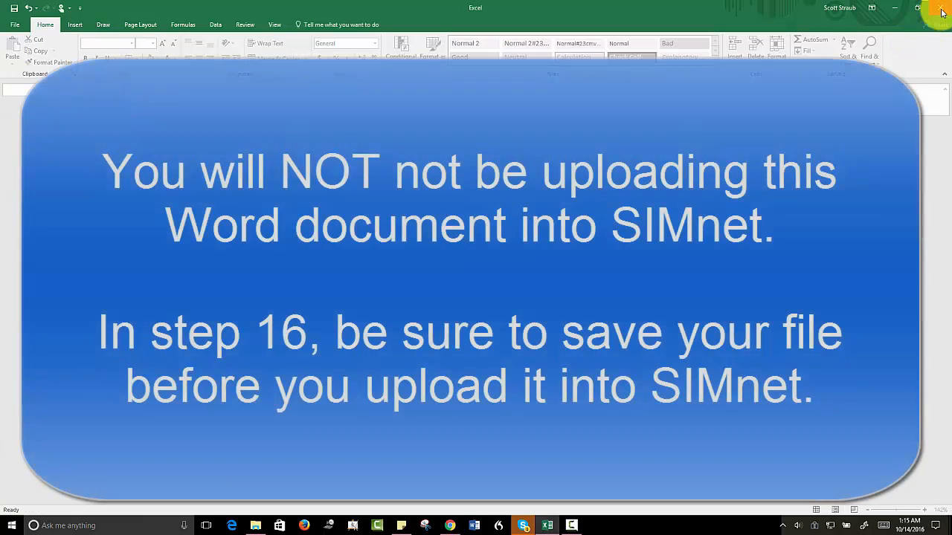